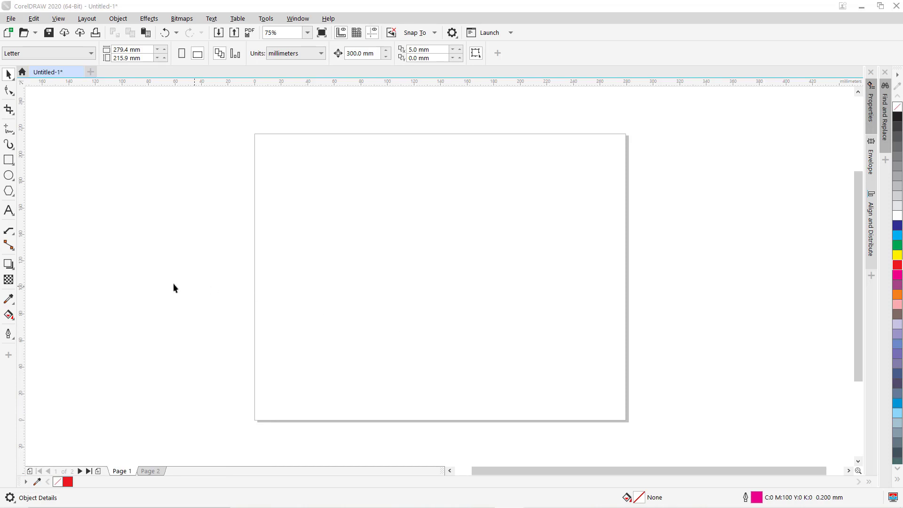
Draw two overlapping rectangles of about 133 × 95 mm and trim the lower-left one with the upper-right one
{"action": "left_click", "coordinate": [10, 231]}
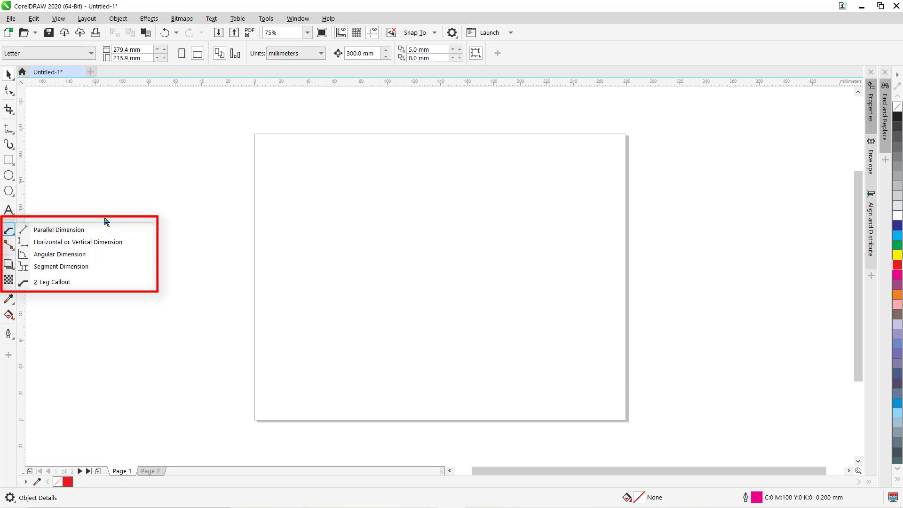
{"action": "left_click", "coordinate": [9, 160]}
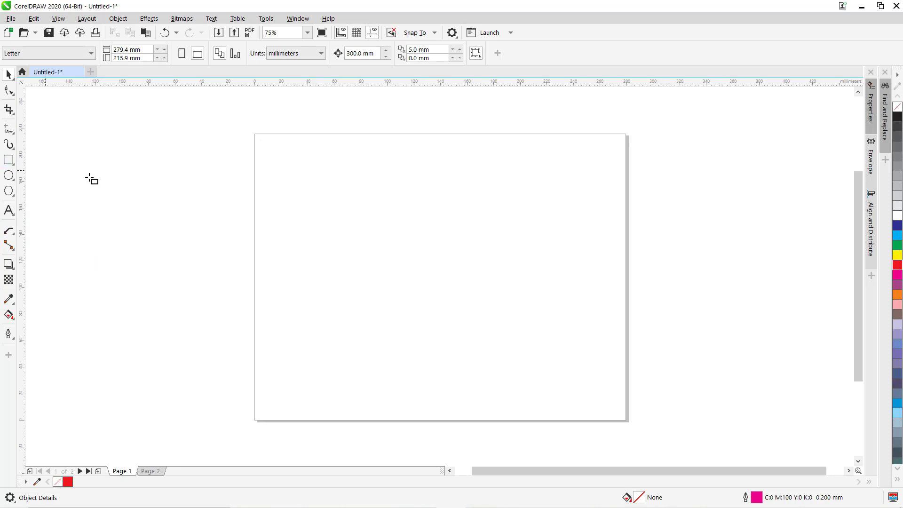
{"action": "left_click_drag", "start_coordinate": [108, 168], "coordinate": [298, 229]}
{"action": "key", "text": "space"}
{"action": "left_click", "coordinate": [184, 365], "text": "shift"}
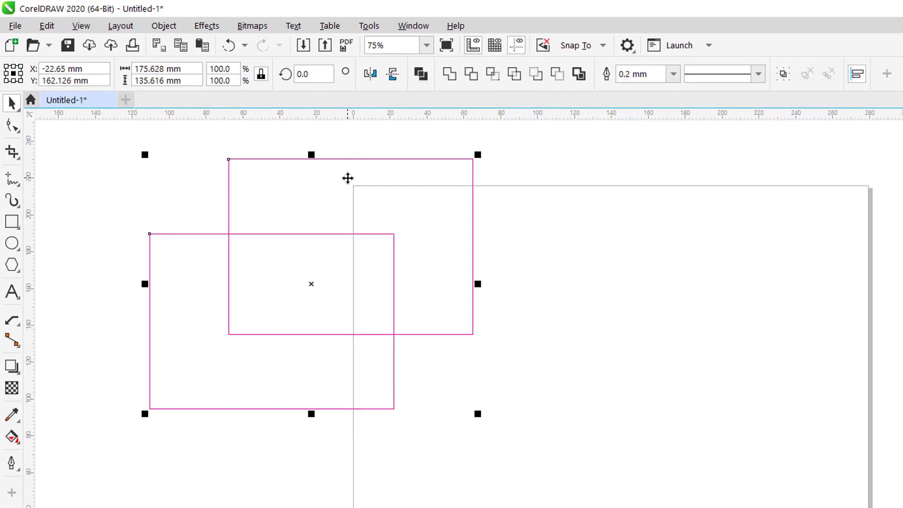
{"action": "left_click", "coordinate": [471, 74]}
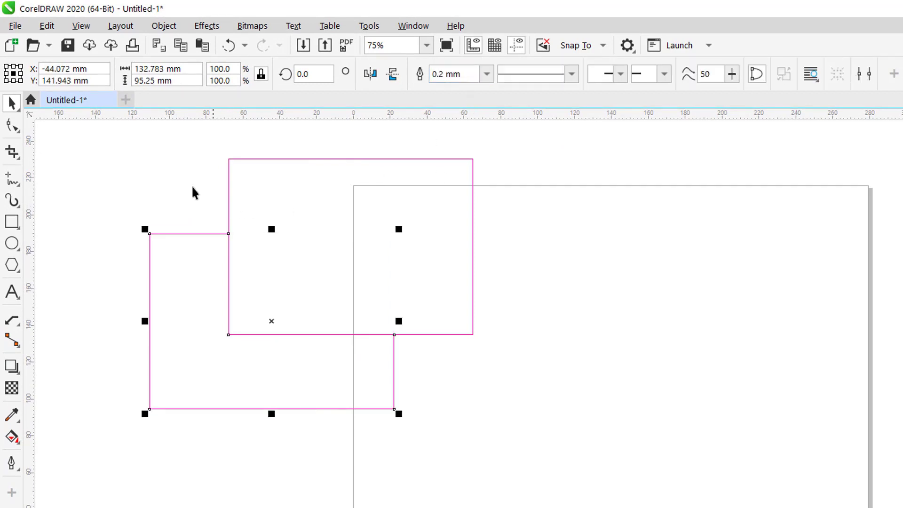
{"action": "left_click", "coordinate": [165, 175]}
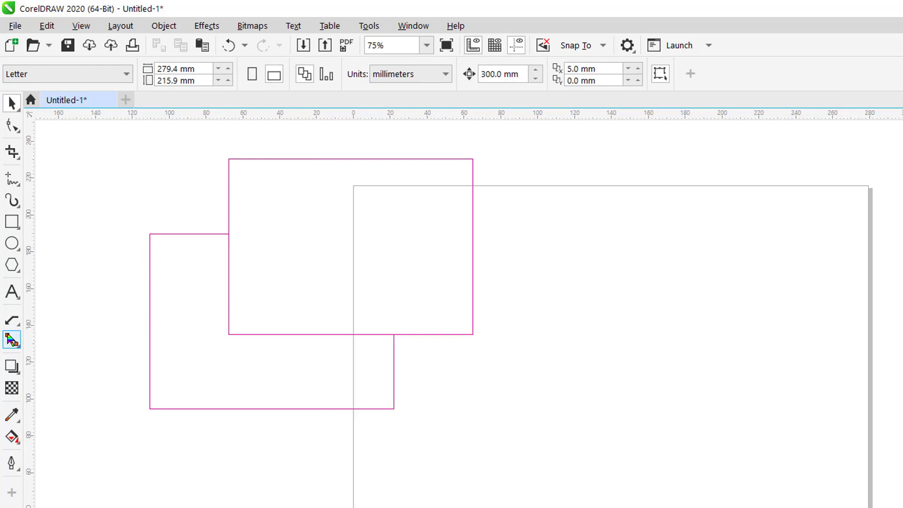
Place a parallel dimension across the trimmed shape's diagonal, from its upper-left to its lower-right corner, and delete that dimension
{"action": "left_click", "coordinate": [19, 328]}
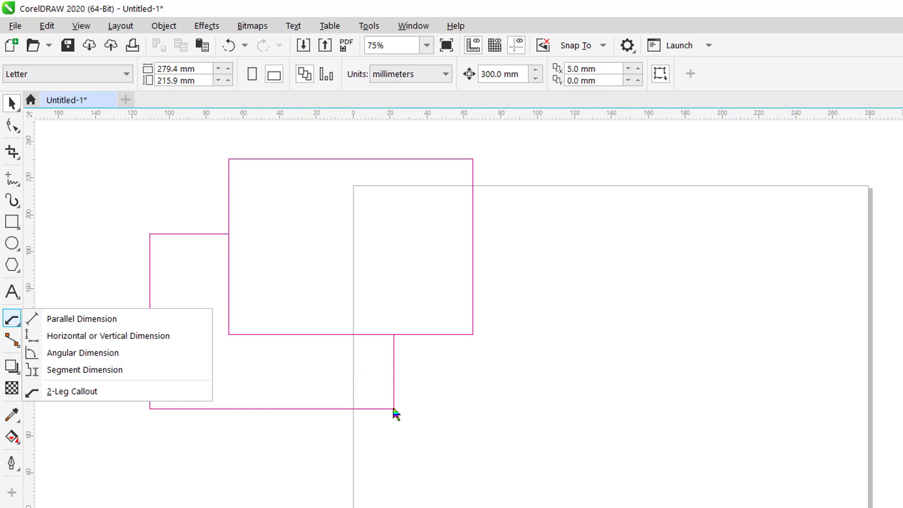
{"action": "left_click", "coordinate": [125, 322]}
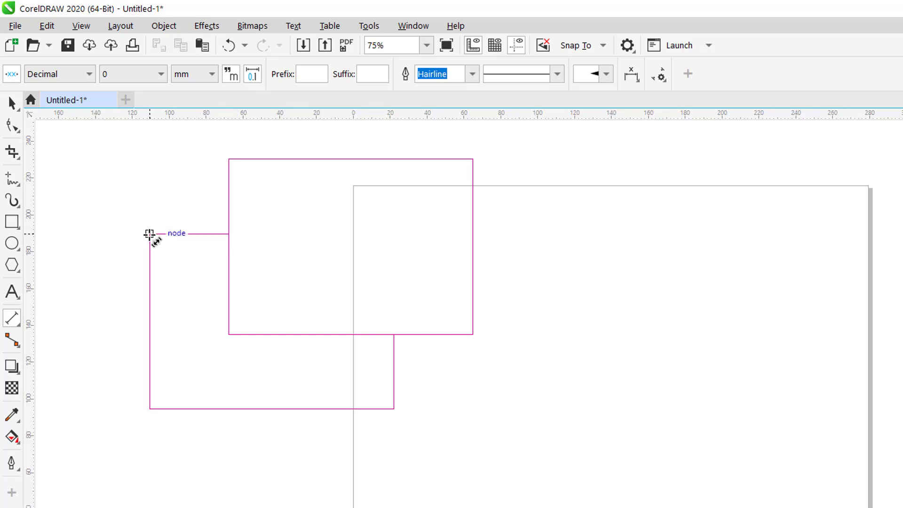
{"action": "left_click_drag", "start_coordinate": [149, 234], "coordinate": [394, 408]}
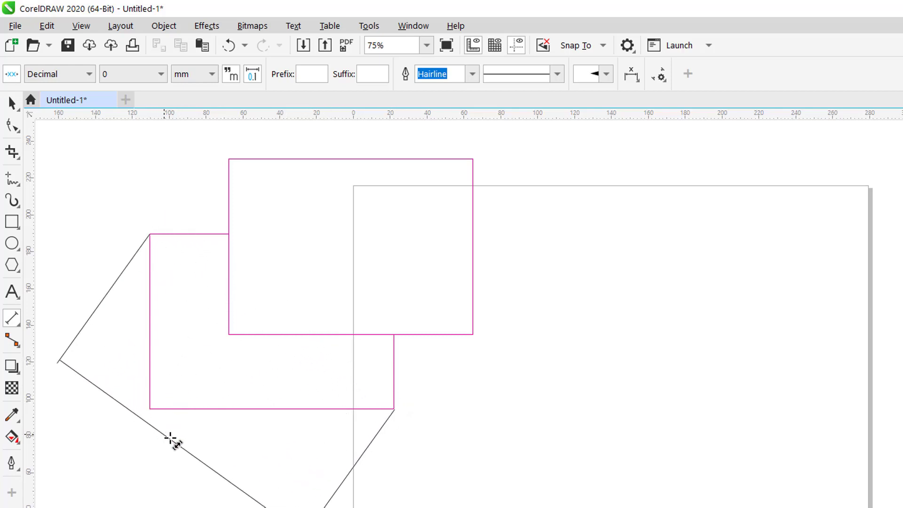
{"action": "left_click", "coordinate": [184, 463]}
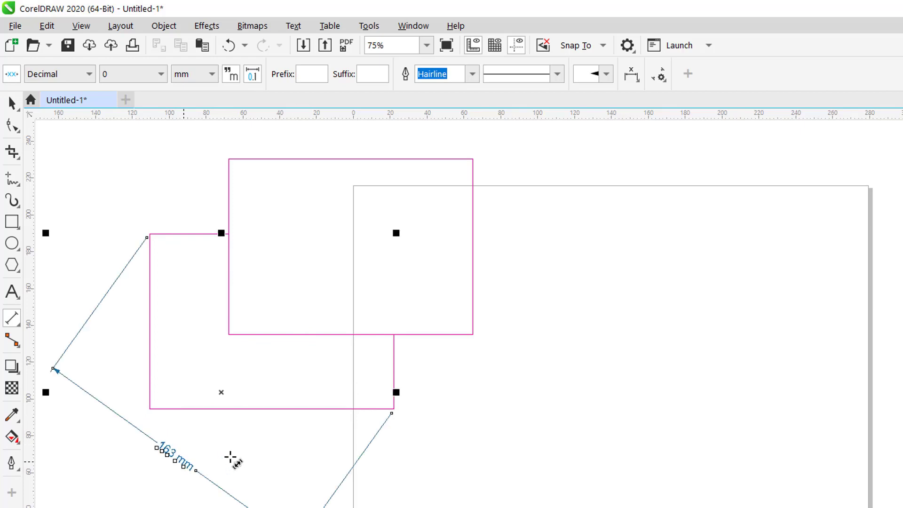
{"action": "key", "text": "space"}
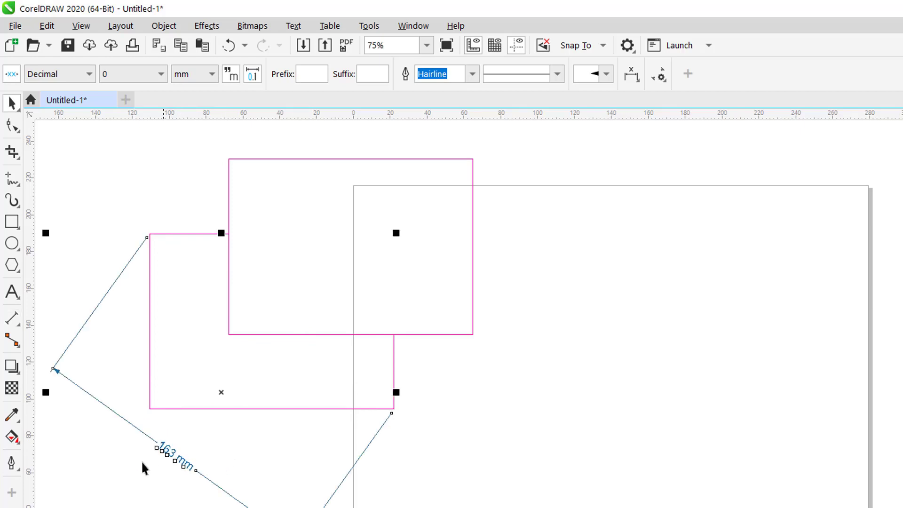
{"action": "left_click", "coordinate": [158, 342]}
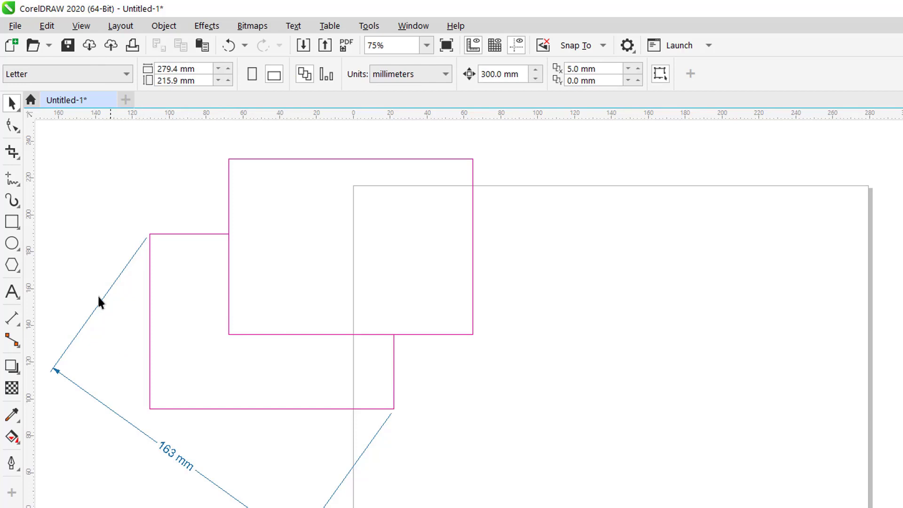
{"action": "left_click", "coordinate": [199, 470]}
{"action": "key", "text": "Delete"}
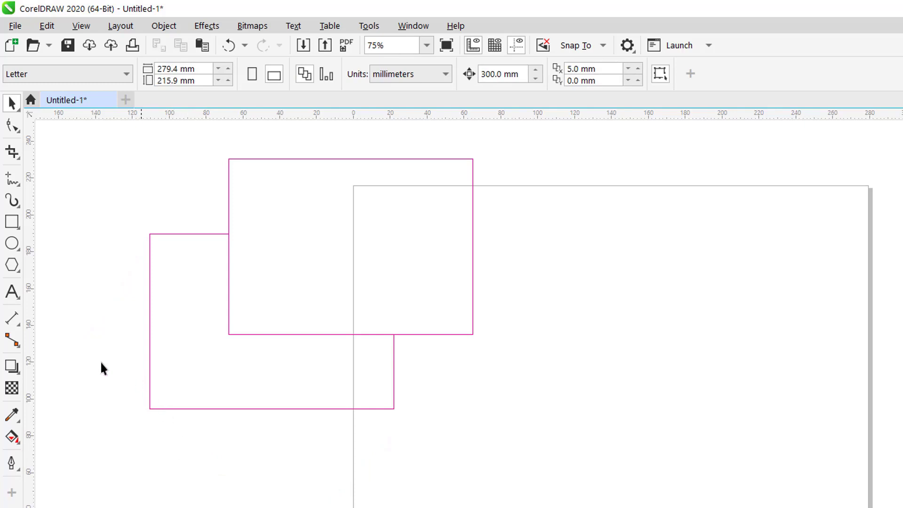
Add a parallel dimension between the trimmed shape's upper-left and lower-right corners, with the dimension line placed below the shape
{"action": "left_click", "coordinate": [21, 328]}
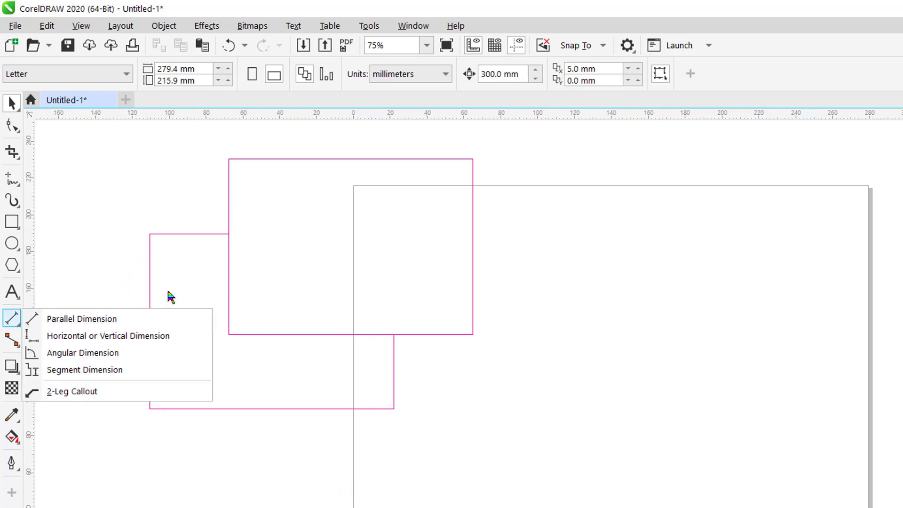
{"action": "left_click", "coordinate": [137, 336]}
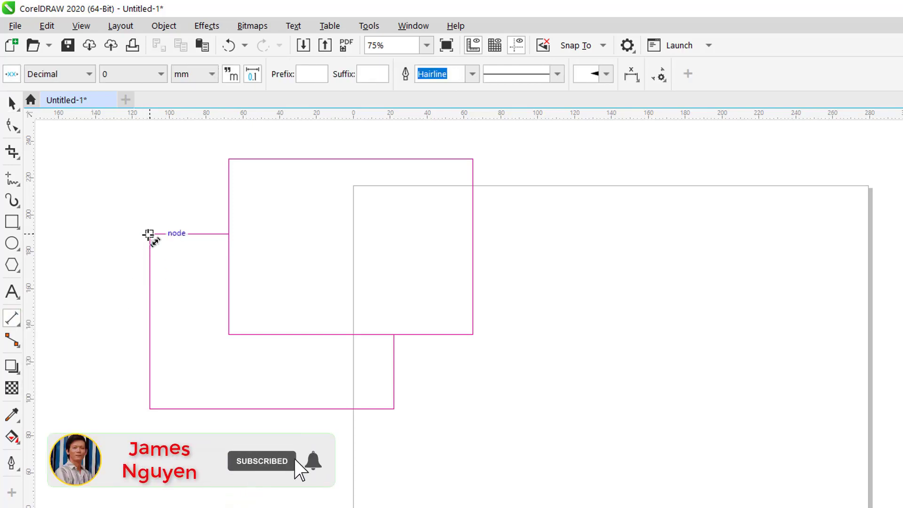
{"action": "left_click_drag", "start_coordinate": [149, 234], "coordinate": [394, 409]}
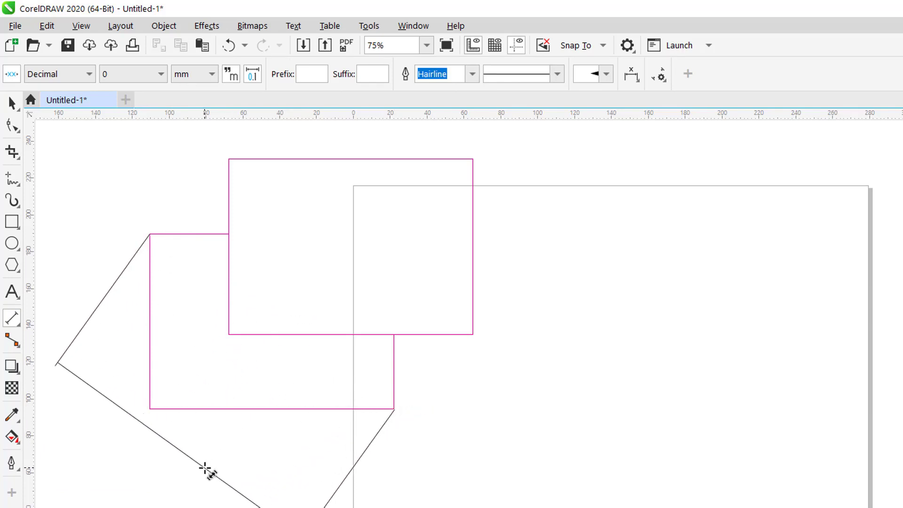
{"action": "left_click", "coordinate": [205, 469]}
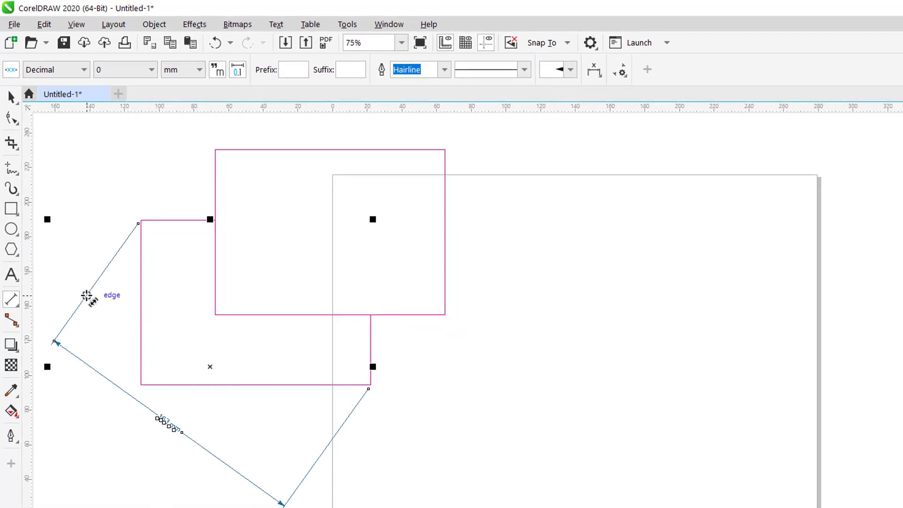
{"action": "key", "text": "space"}
{"action": "left_click", "coordinate": [417, 413]}
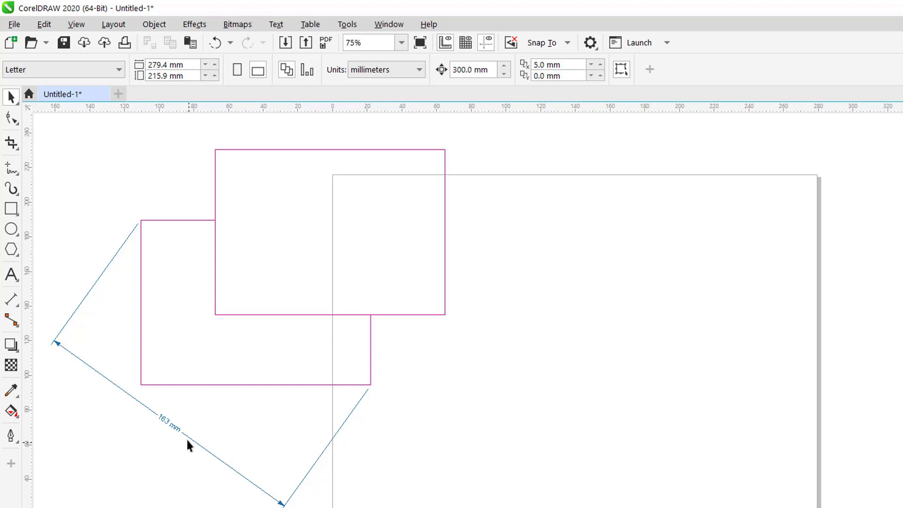
Set the diagonal dimension's text to 24 pt and colour it red, keeping the Arial font
{"action": "left_click", "coordinate": [165, 422]}
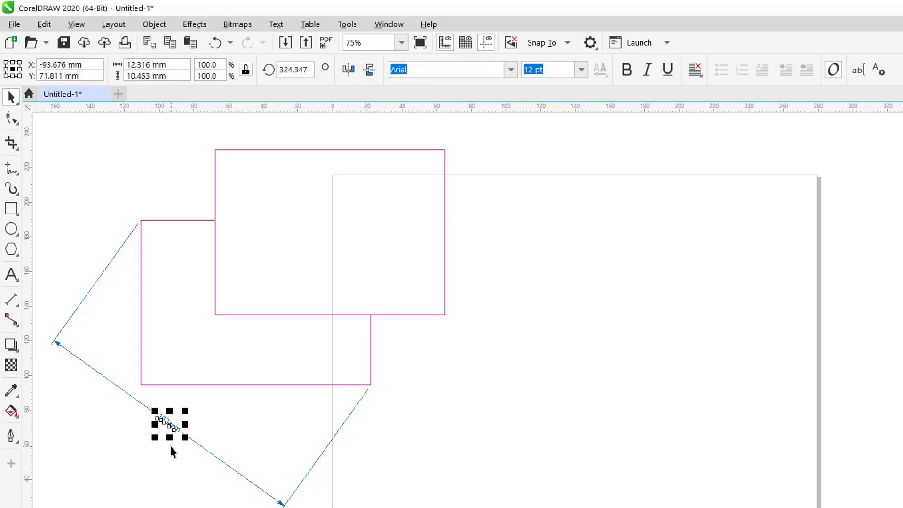
{"action": "left_click", "coordinate": [511, 71]}
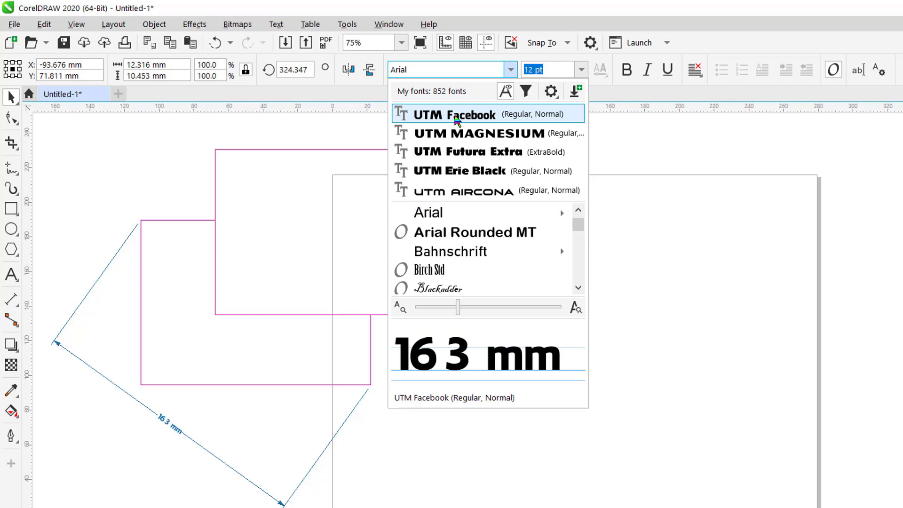
{"action": "left_click", "coordinate": [512, 71]}
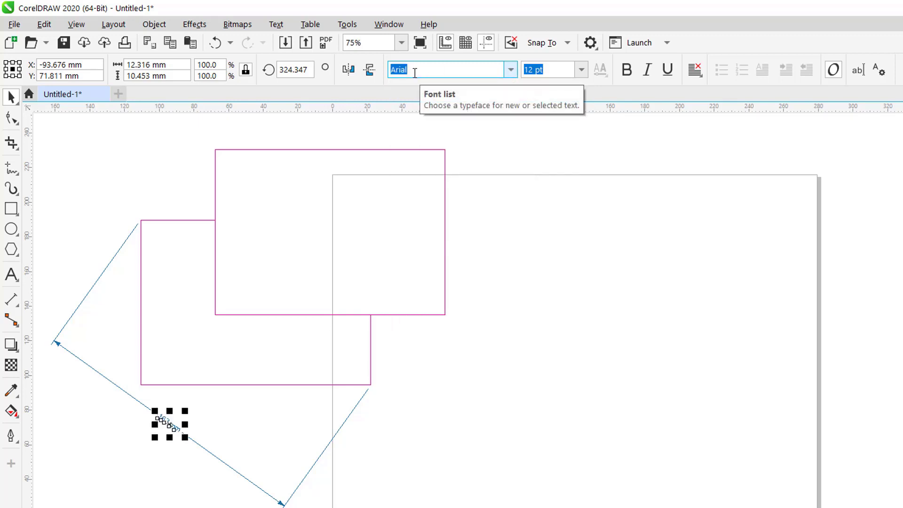
{"action": "left_click", "coordinate": [582, 71]}
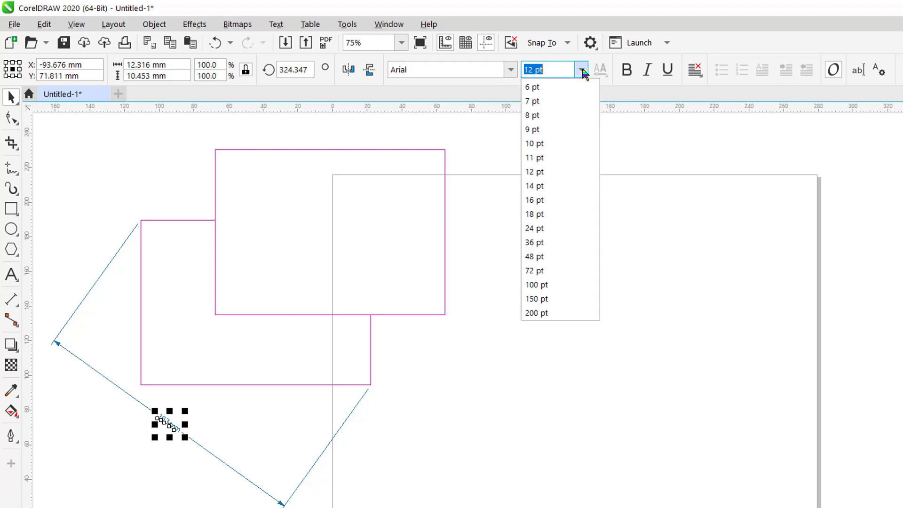
{"action": "left_click", "coordinate": [546, 229]}
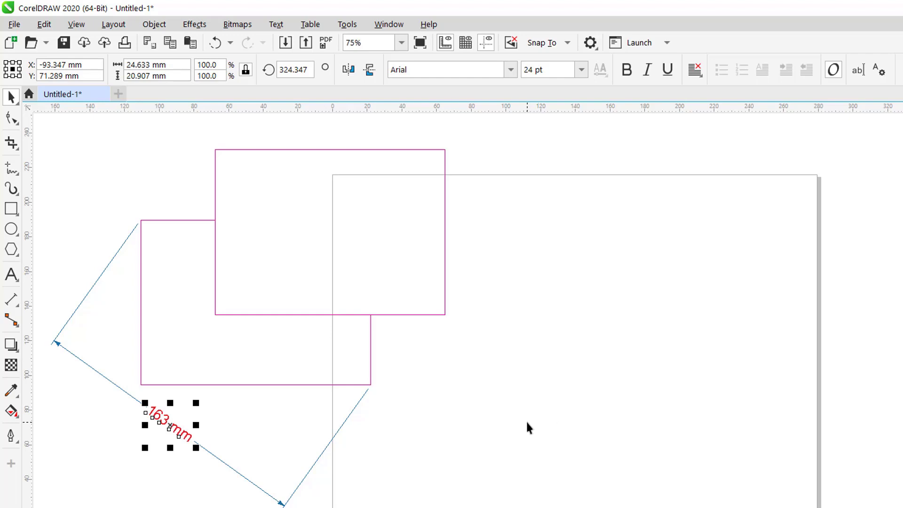
{"action": "left_click", "coordinate": [97, 278]}
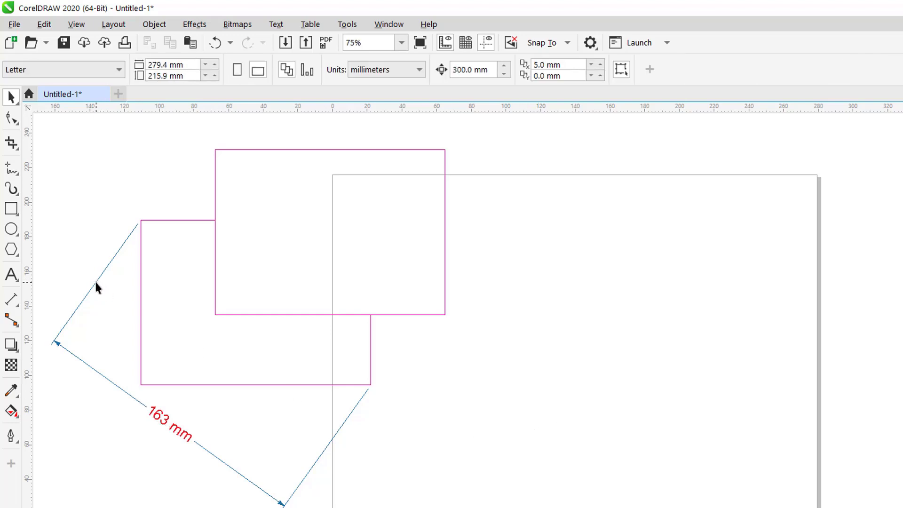
Try a precision of 0.00 on the diagonal dimension in Decimal style, and return the precision to 0
{"action": "left_click", "coordinate": [96, 285]}
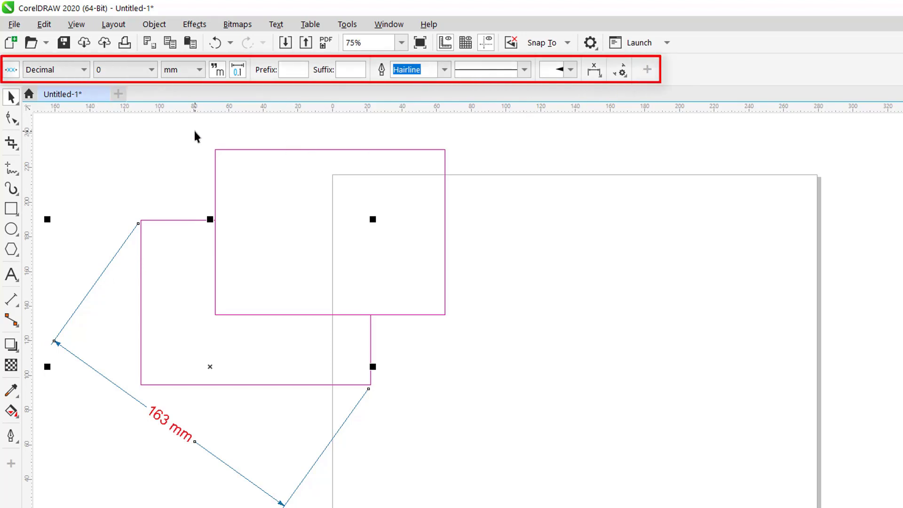
{"action": "left_click", "coordinate": [84, 70]}
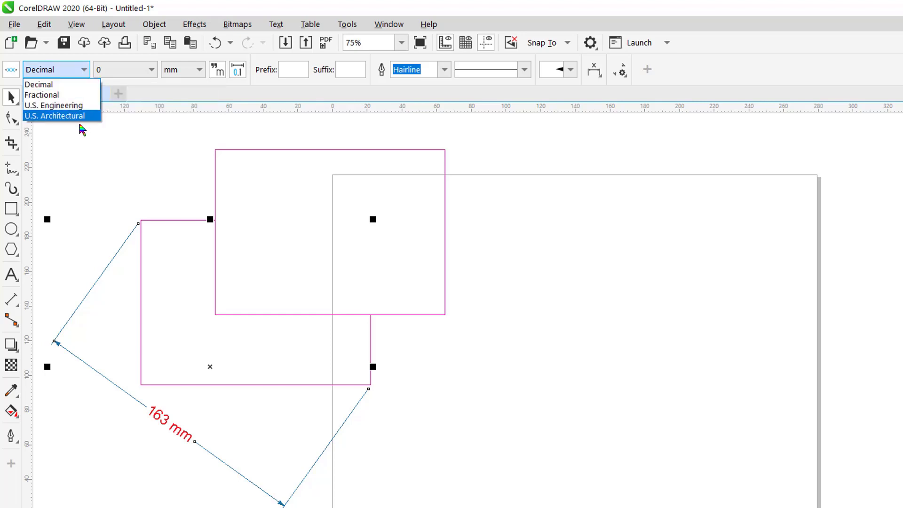
{"action": "left_click", "coordinate": [62, 87]}
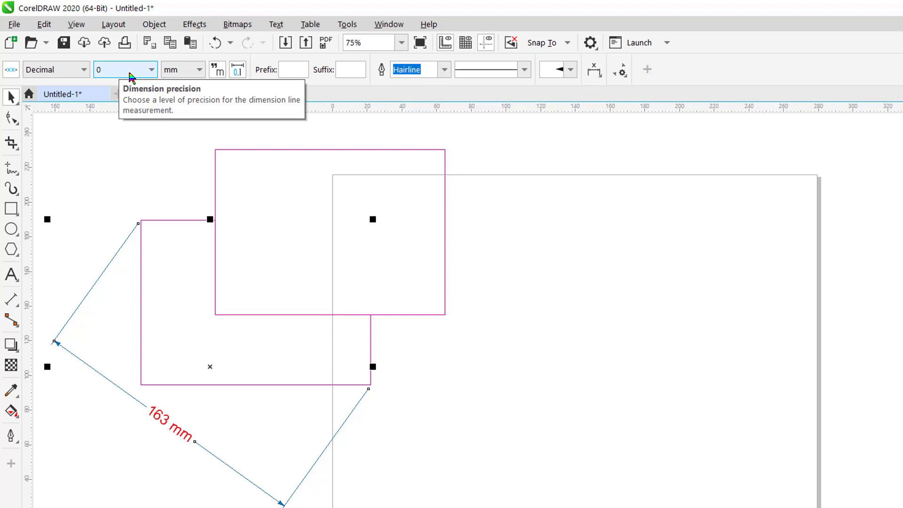
{"action": "left_click", "coordinate": [151, 70]}
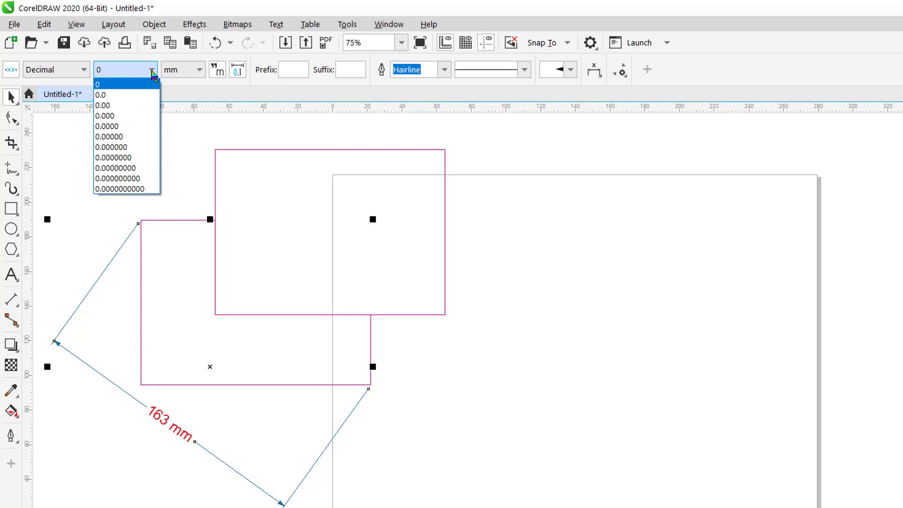
{"action": "left_click", "coordinate": [111, 105]}
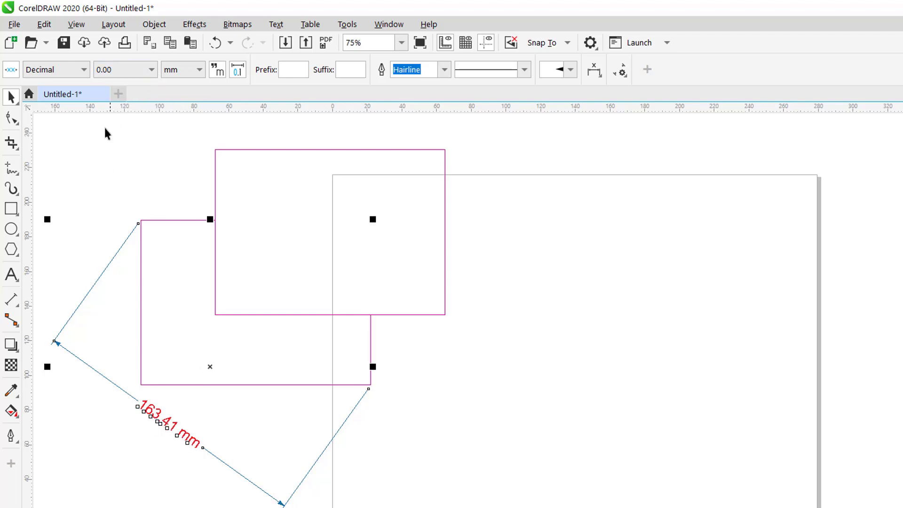
{"action": "left_click", "coordinate": [151, 69]}
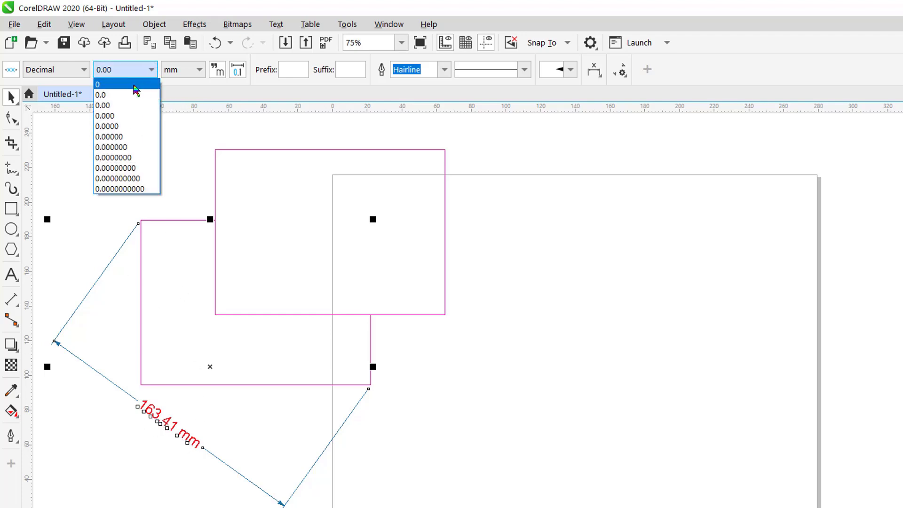
{"action": "left_click", "coordinate": [136, 85]}
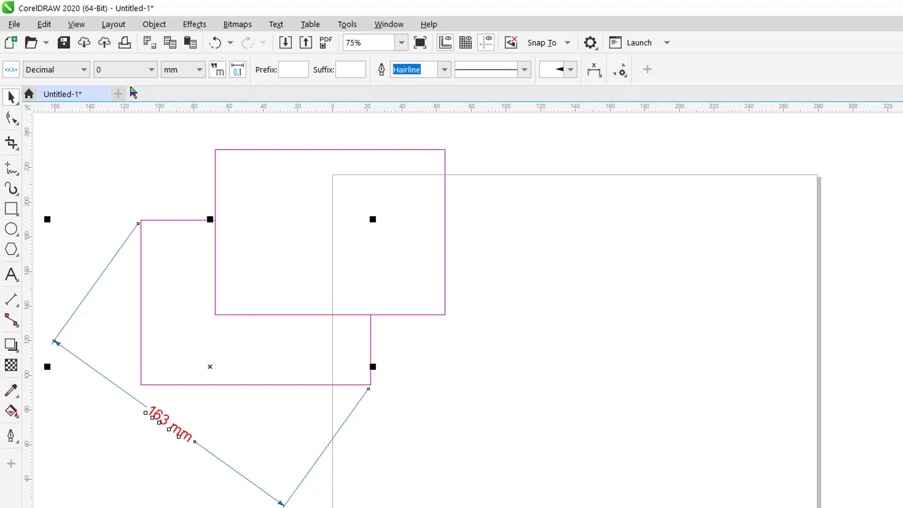
Choose mm as the dimension's unit, and switch its unit label off and on again
{"action": "left_click", "coordinate": [200, 71]}
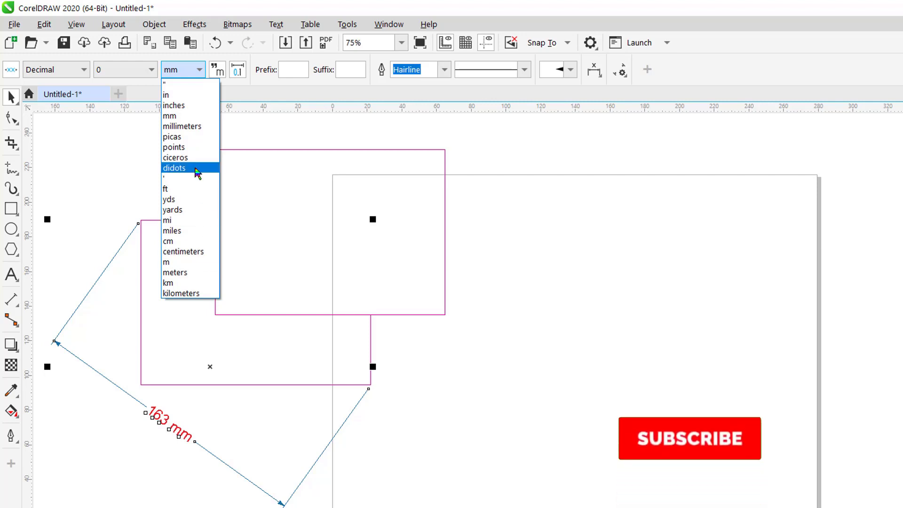
{"action": "left_click", "coordinate": [181, 116]}
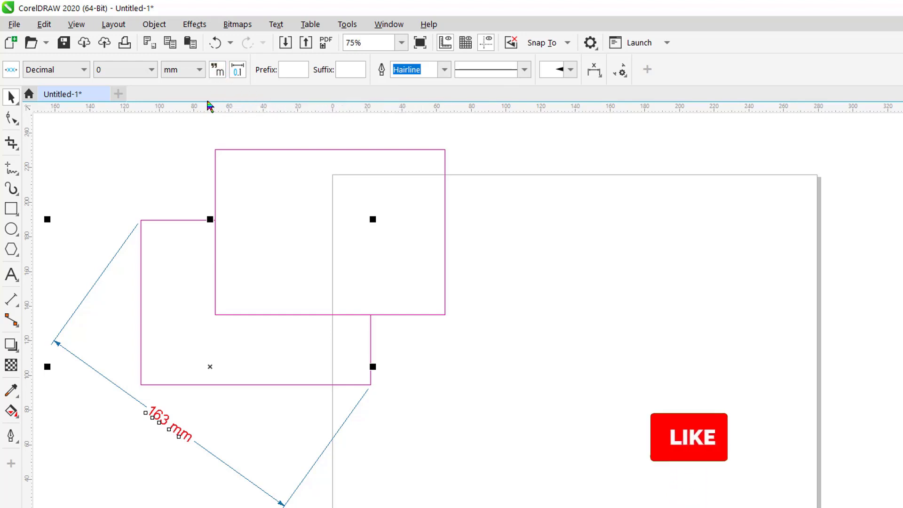
{"action": "left_click", "coordinate": [219, 71]}
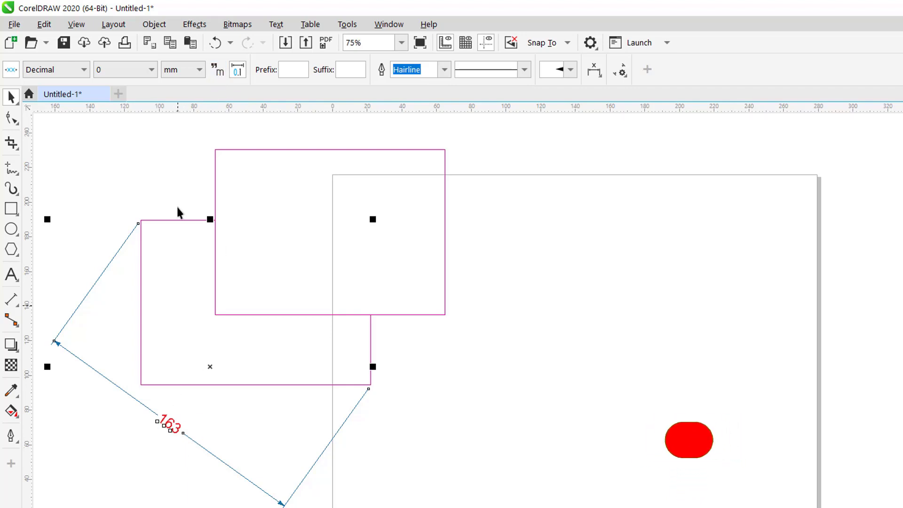
{"action": "left_click", "coordinate": [217, 73]}
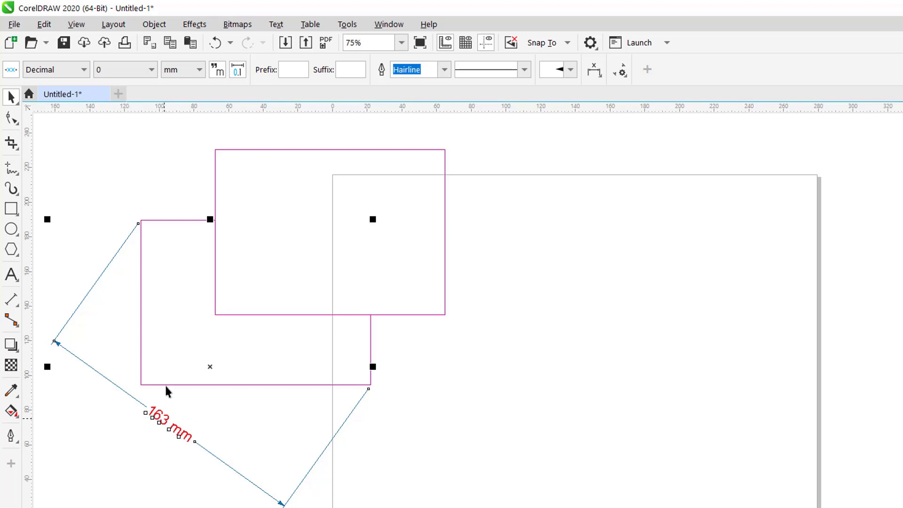
Try mi as the diagonal dimension's unit with a precision of 0.00
{"action": "left_click", "coordinate": [200, 70]}
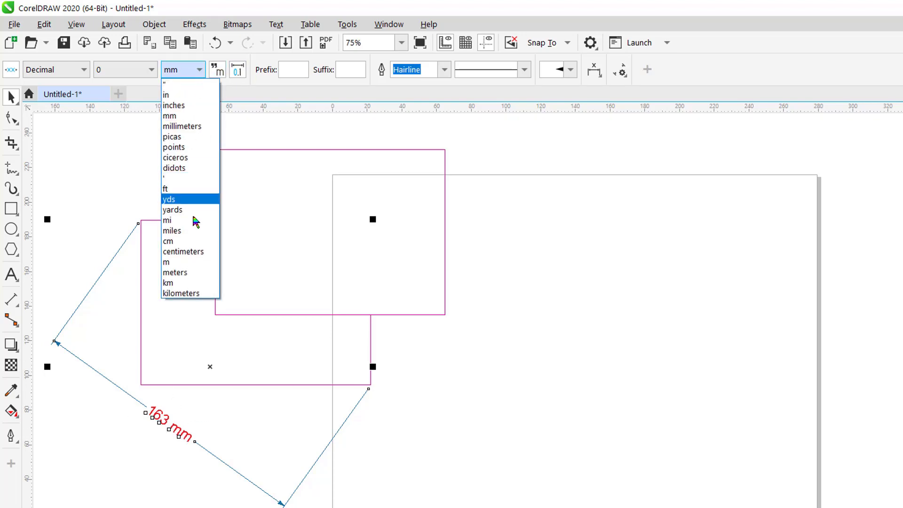
{"action": "left_click", "coordinate": [178, 220]}
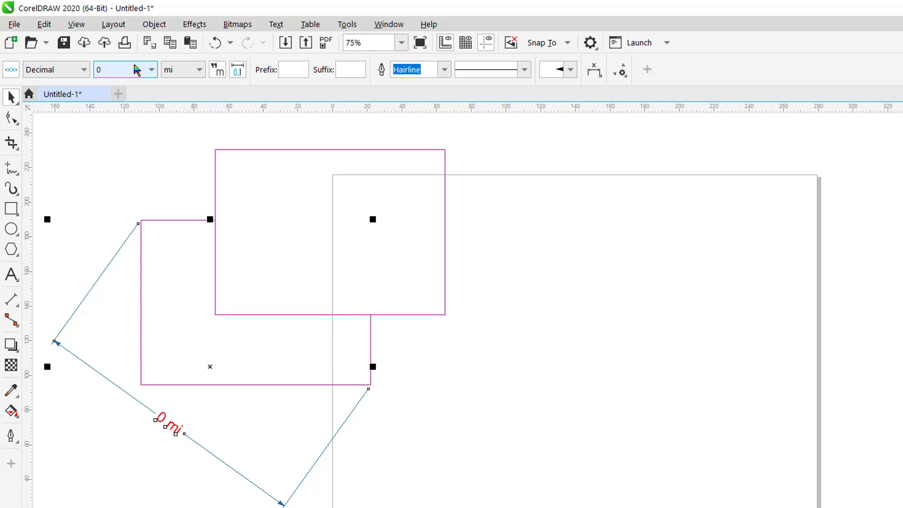
{"action": "left_click", "coordinate": [152, 71]}
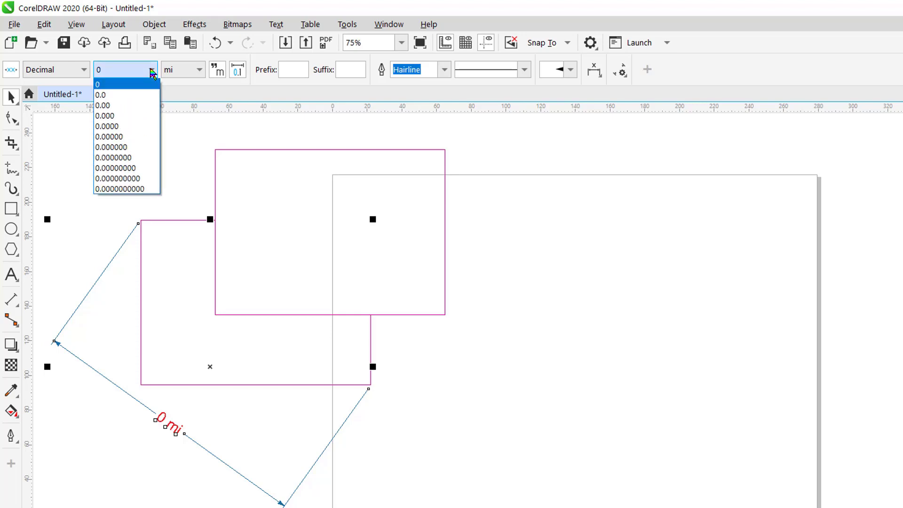
{"action": "left_click", "coordinate": [103, 106]}
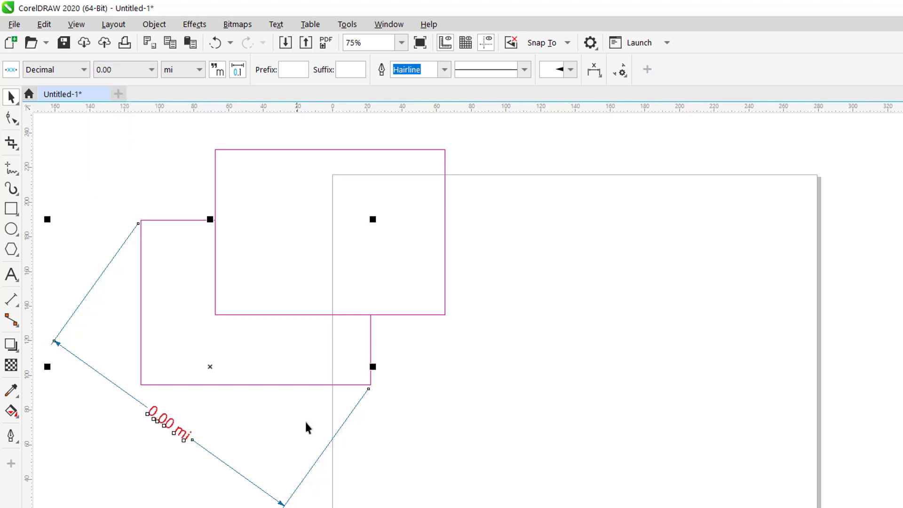
{"action": "left_click", "coordinate": [147, 463]}
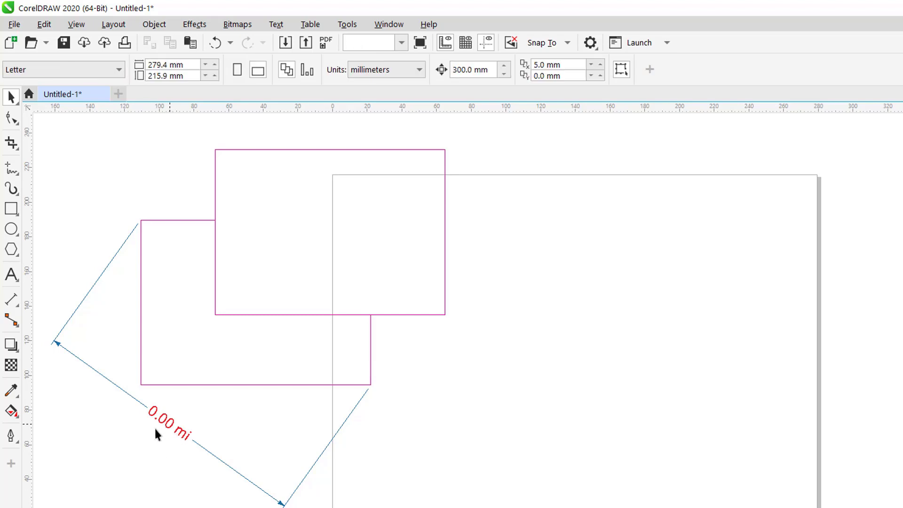
{"action": "left_click", "coordinate": [150, 424]}
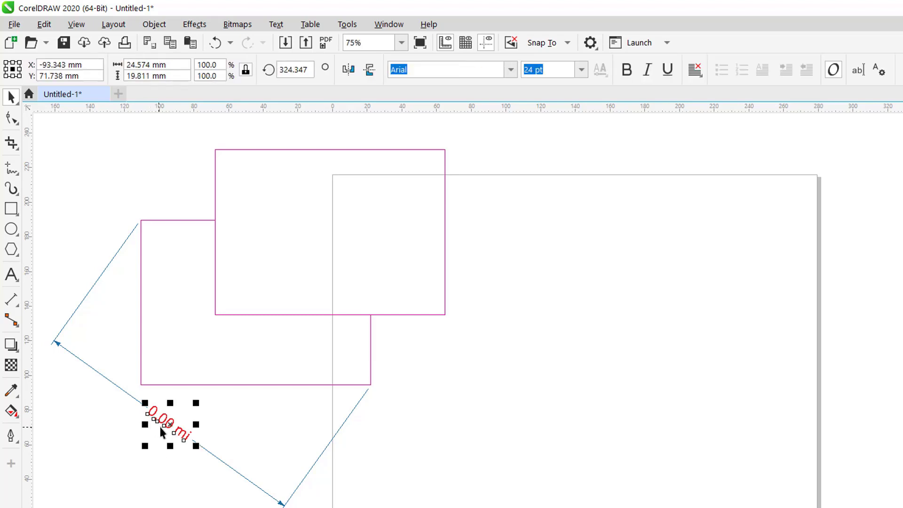
Try m as the diagonal dimension's unit, and return the dimension to mm with a precision of 0
{"action": "left_click", "coordinate": [101, 373]}
{"action": "left_click", "coordinate": [199, 70]}
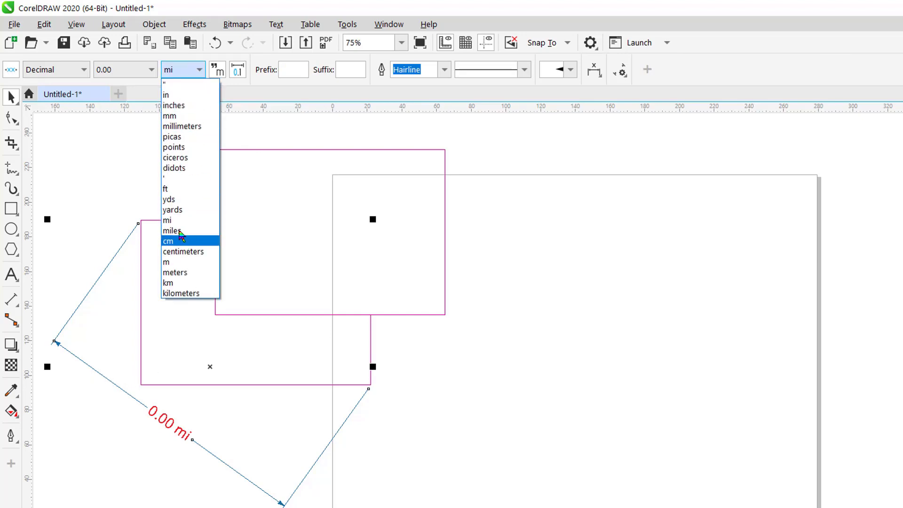
{"action": "left_click", "coordinate": [177, 262]}
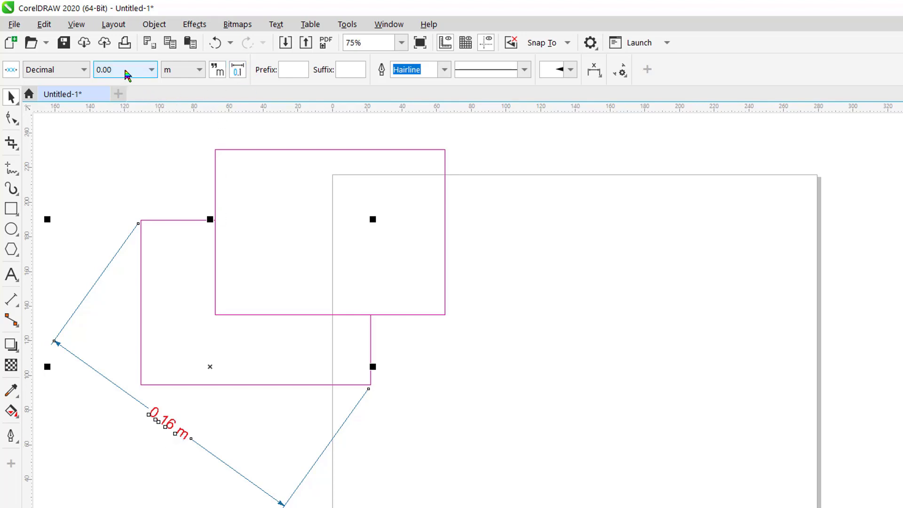
{"action": "left_click", "coordinate": [151, 70]}
{"action": "left_click", "coordinate": [141, 85]}
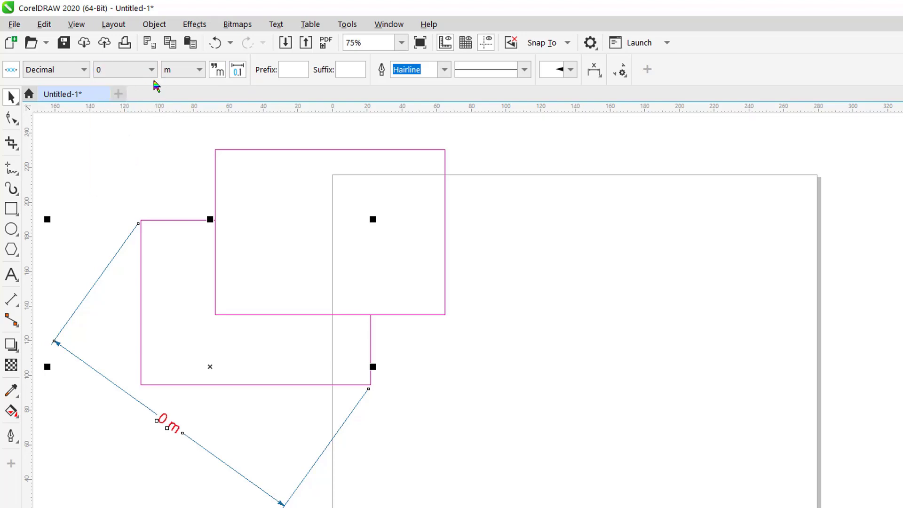
{"action": "left_click", "coordinate": [201, 75]}
{"action": "left_click", "coordinate": [185, 116]}
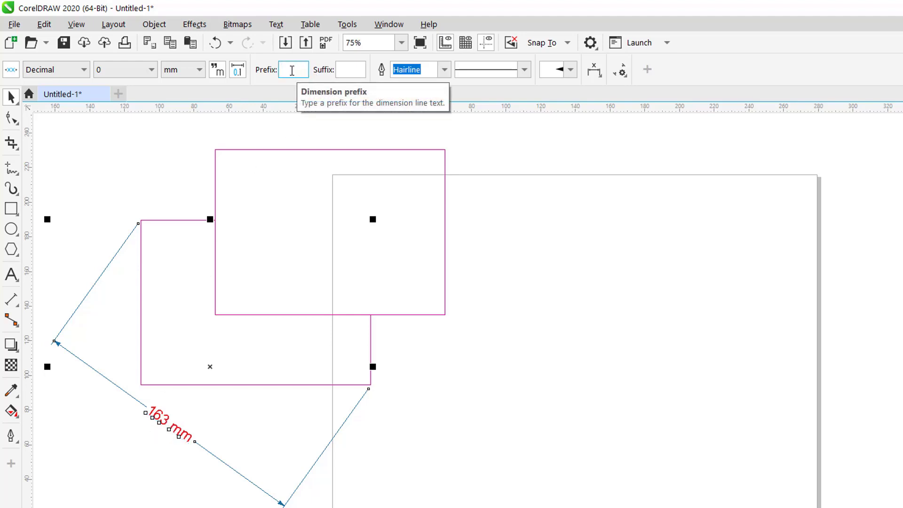
Add the prefix "Đường chéo" to the diagonal dimension's text
{"action": "type", "text": "D"}
{"action": "type", "text": "ường c"}
{"action": "type", "text": "héo"}
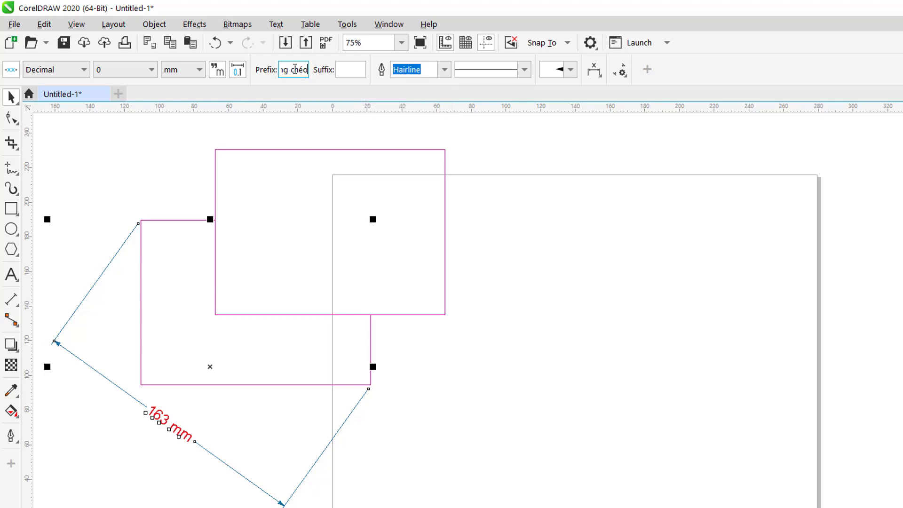
{"action": "key", "text": "Return"}
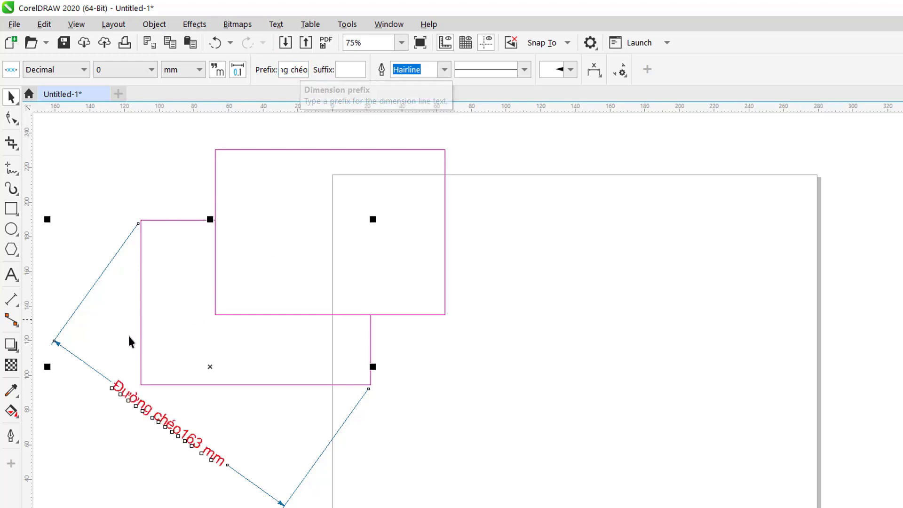
{"action": "left_click", "coordinate": [123, 423]}
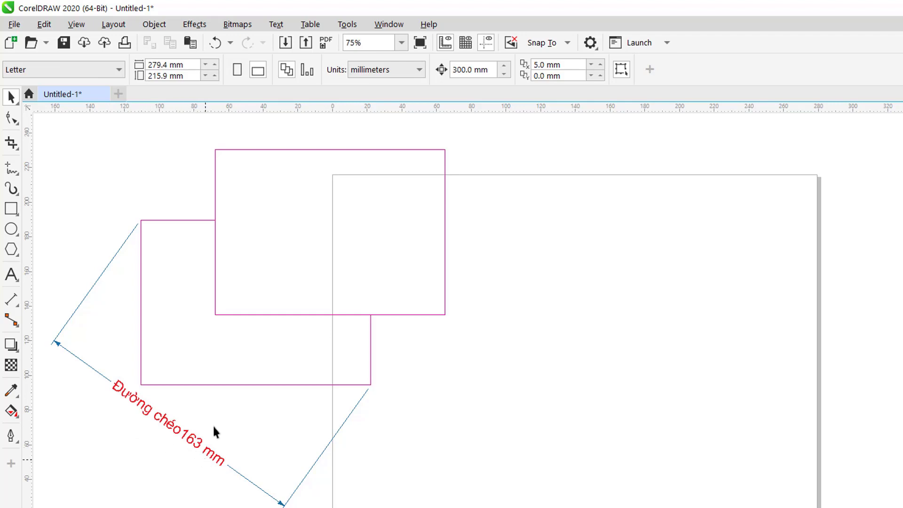
Set the diagonal dimension's line width to 0.5 mm and apply a dotted line style to it
{"action": "left_click", "coordinate": [94, 282]}
{"action": "left_click", "coordinate": [279, 74]}
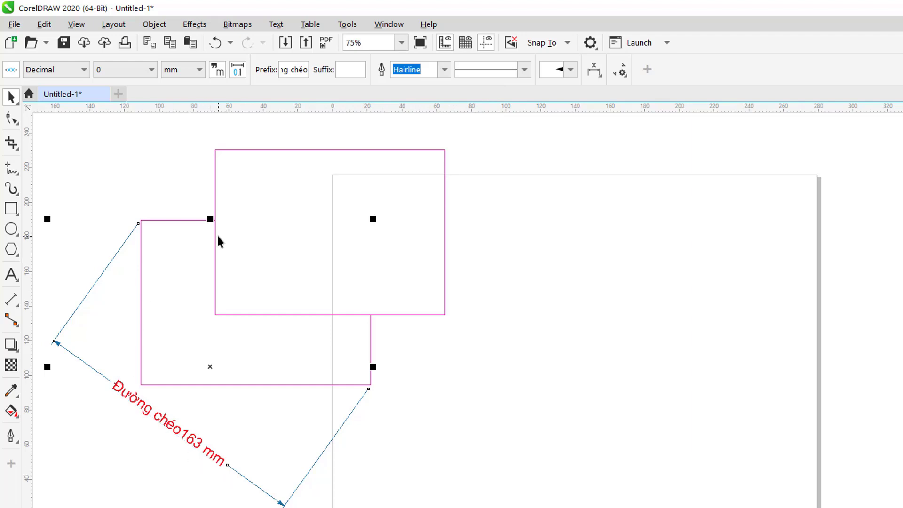
{"action": "left_click", "coordinate": [445, 71]}
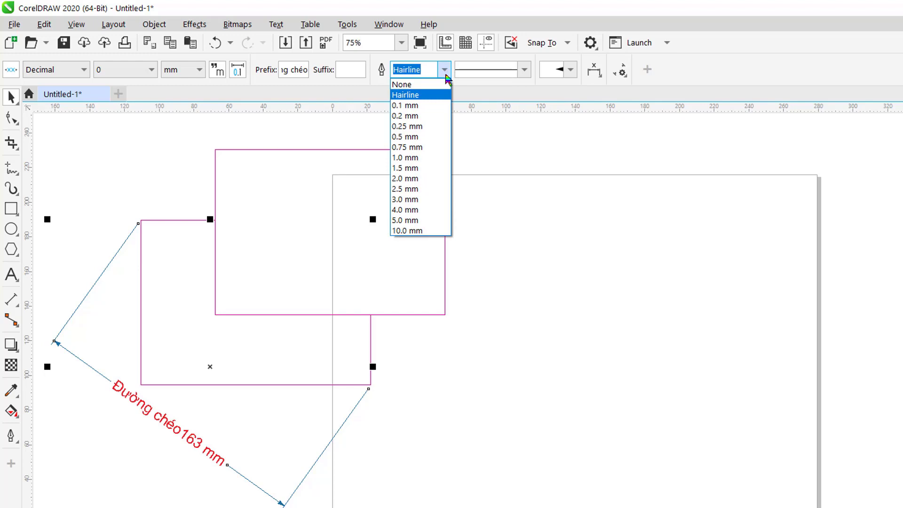
{"action": "left_click", "coordinate": [415, 137]}
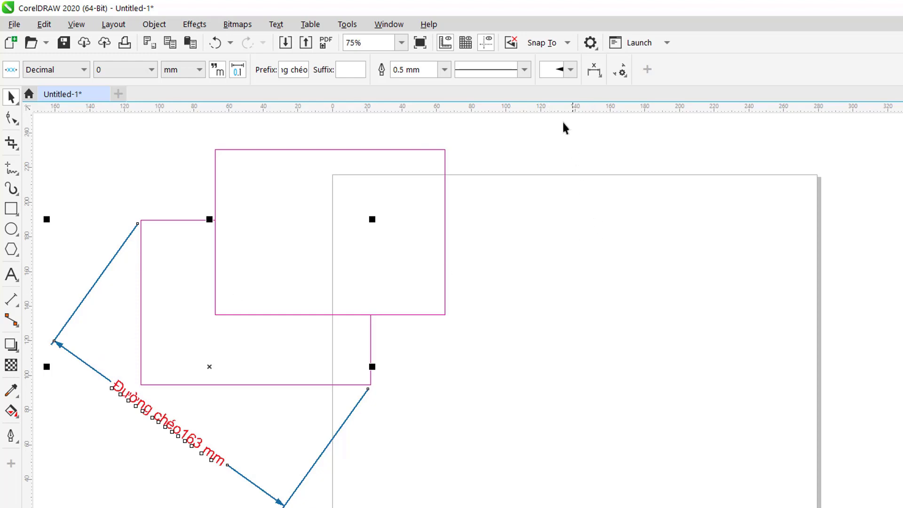
{"action": "left_click", "coordinate": [525, 70]}
{"action": "left_click", "coordinate": [507, 258]}
Change the diagonal dimension's arrowheads to the notched triangular style and return its line style to solid
{"action": "left_click", "coordinate": [571, 70]}
{"action": "left_click_drag", "start_coordinate": [696, 173], "coordinate": [691, 94]}
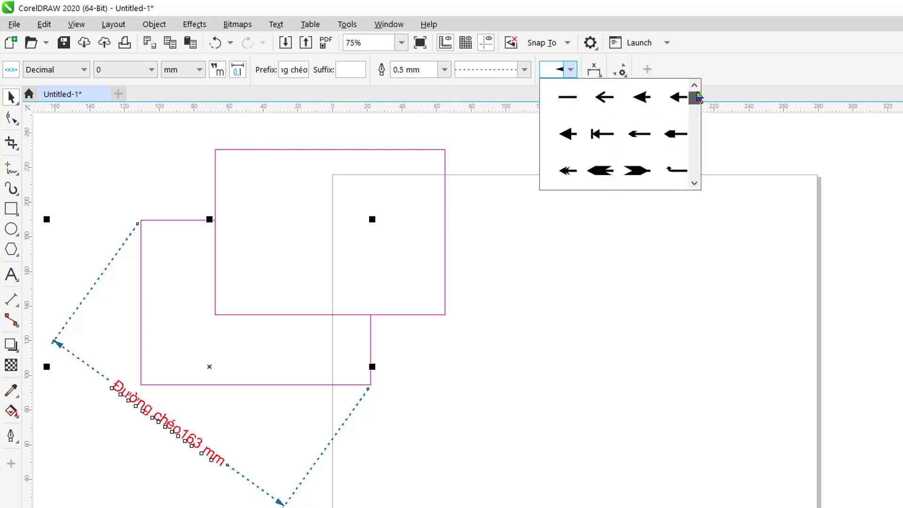
{"action": "left_click", "coordinate": [642, 96]}
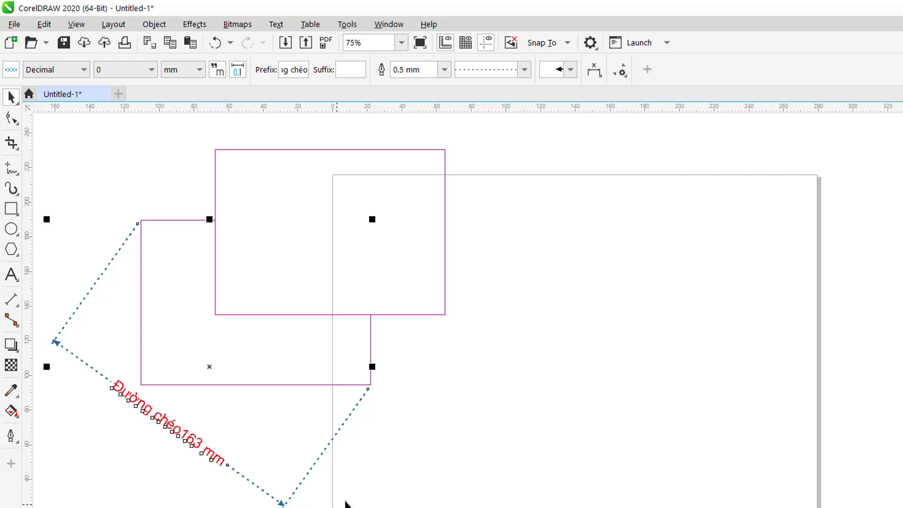
{"action": "left_click", "coordinate": [524, 69]}
{"action": "left_click", "coordinate": [518, 99]}
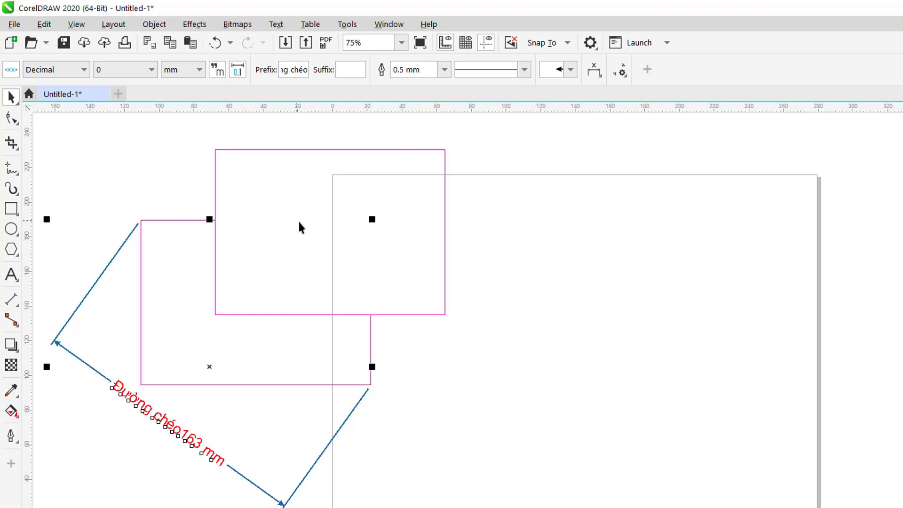
Try the diagonal dimension's text above and below the dimension line, and return it to run through the line
{"action": "left_click_drag", "start_coordinate": [542, 220], "coordinate": [544, 203]}
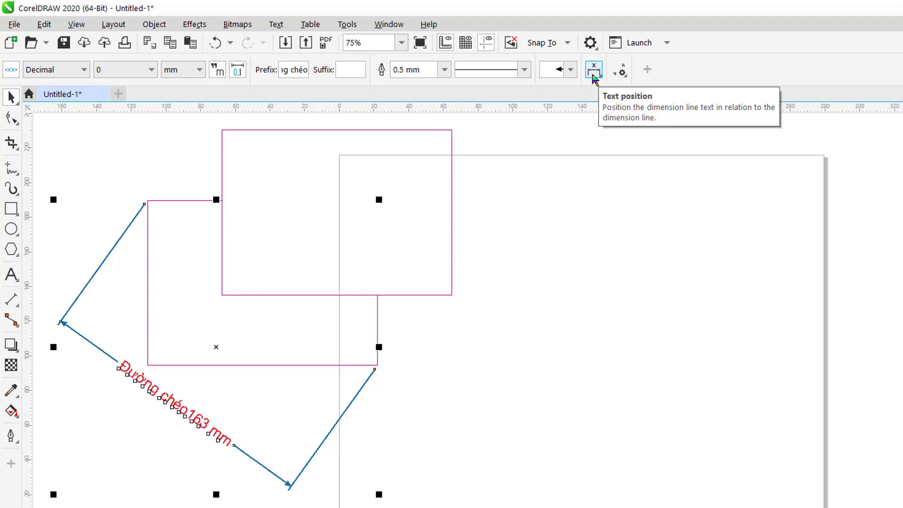
{"action": "left_click", "coordinate": [594, 70]}
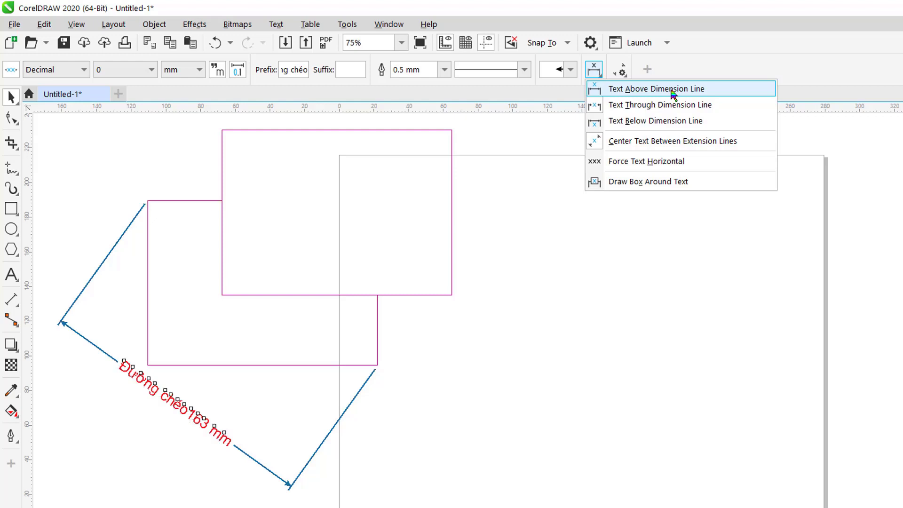
{"action": "left_click", "coordinate": [674, 91]}
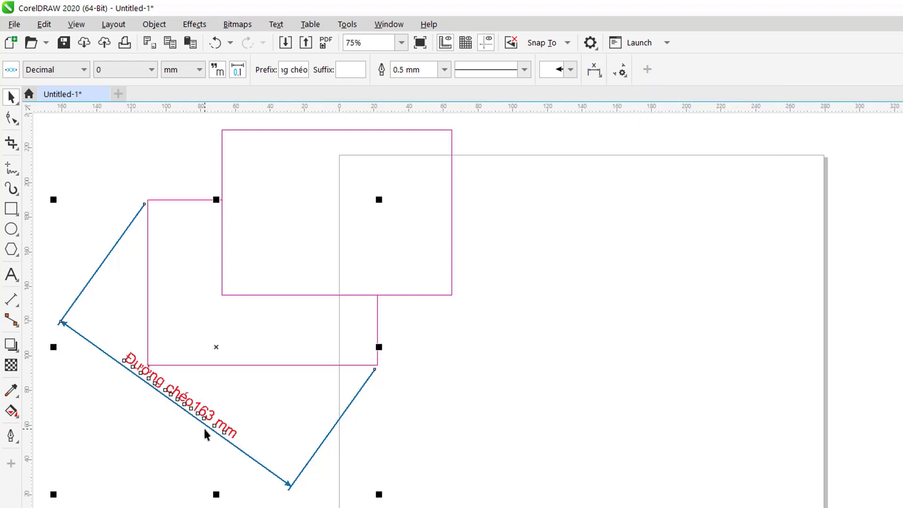
{"action": "left_click", "coordinate": [603, 75]}
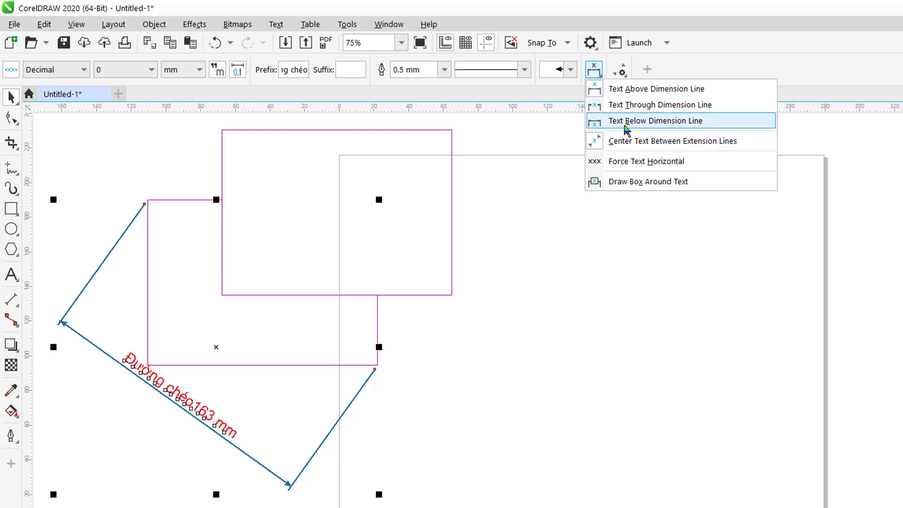
{"action": "left_click", "coordinate": [672, 123]}
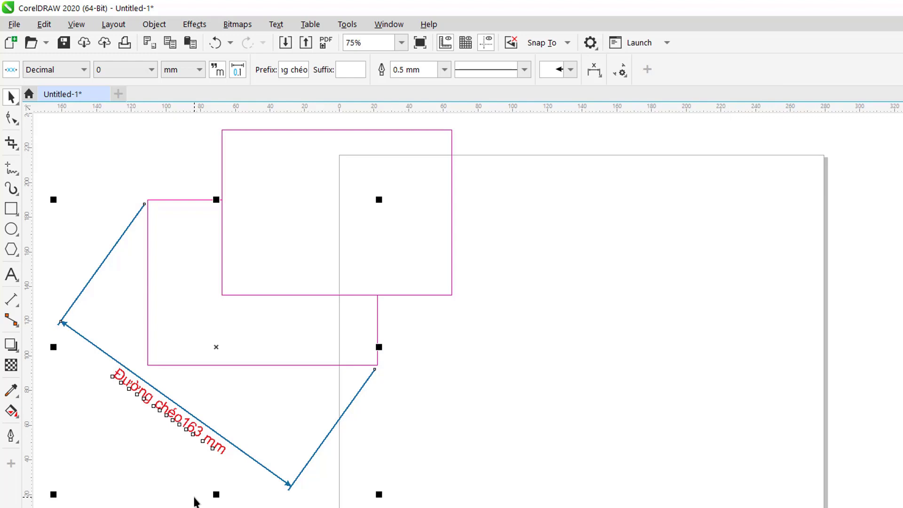
{"action": "left_click", "coordinate": [597, 72]}
{"action": "left_click", "coordinate": [630, 104]}
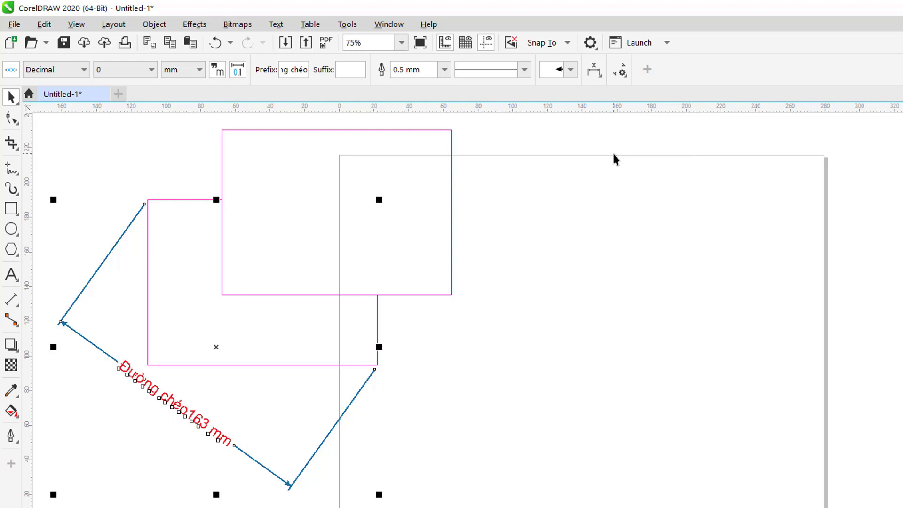
Try the custom distance from object and extension overhang of 0.0 mm on the dimension's extension lines, switching each off again
{"action": "left_click", "coordinate": [620, 71]}
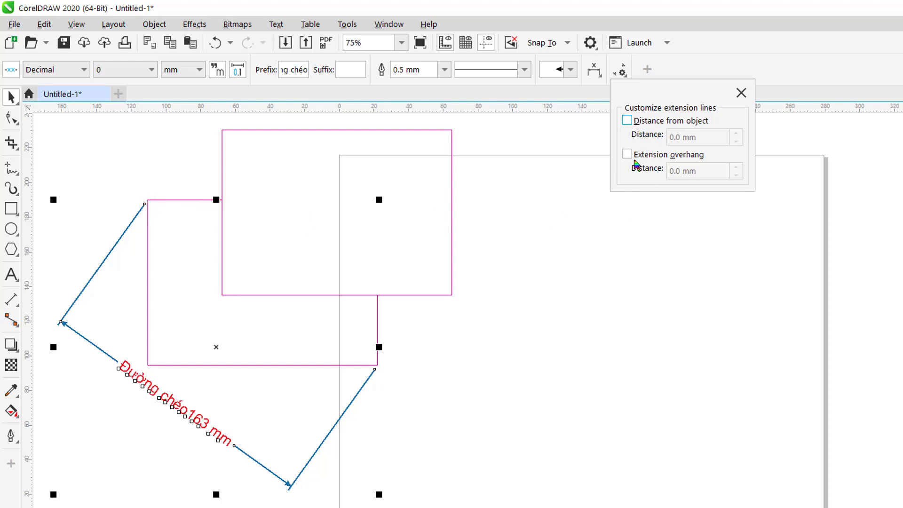
{"action": "left_click", "coordinate": [627, 120]}
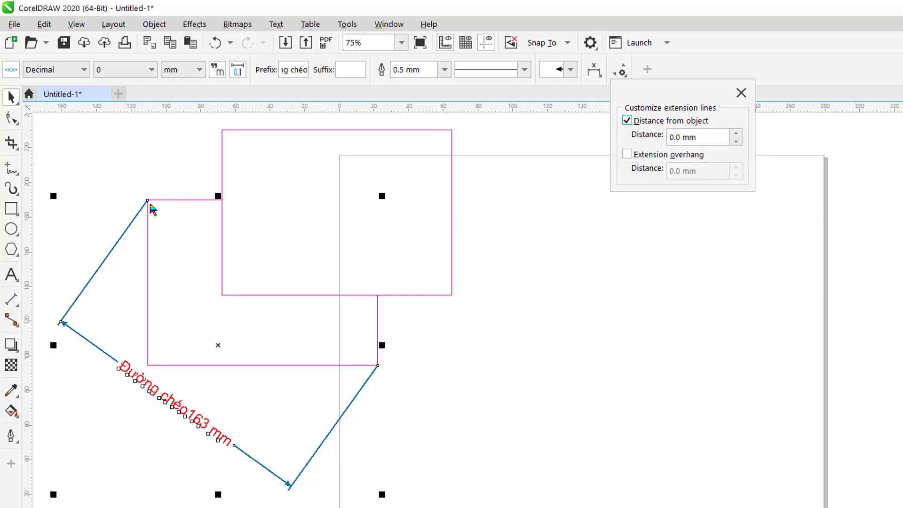
{"action": "left_click", "coordinate": [627, 123]}
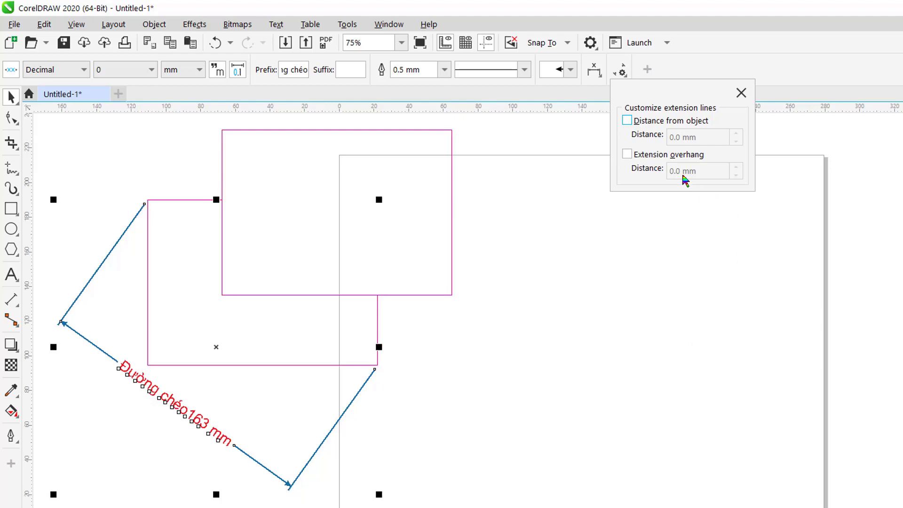
{"action": "left_click", "coordinate": [628, 154]}
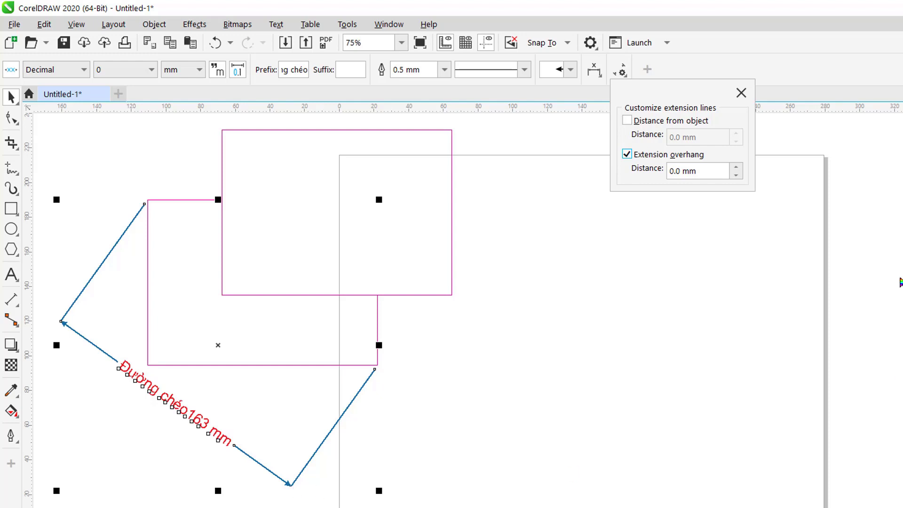
{"action": "left_click", "coordinate": [628, 157]}
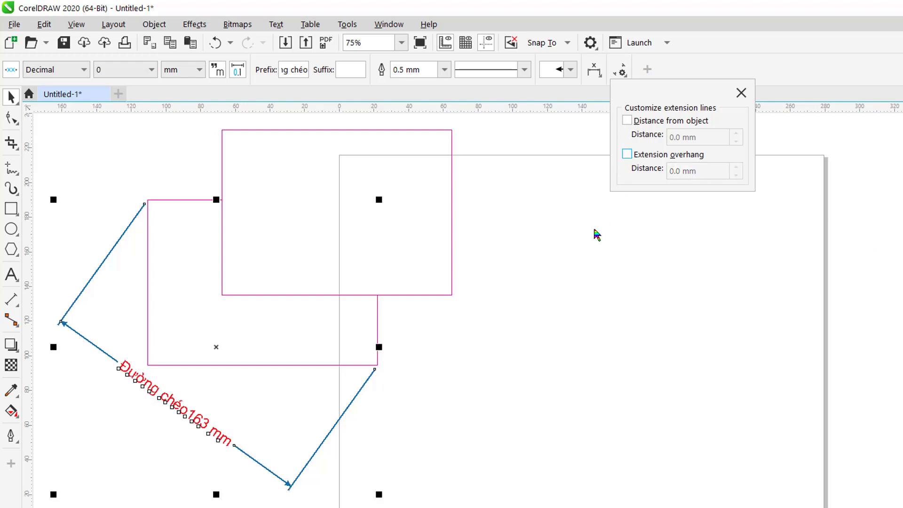
{"action": "left_click", "coordinate": [741, 93]}
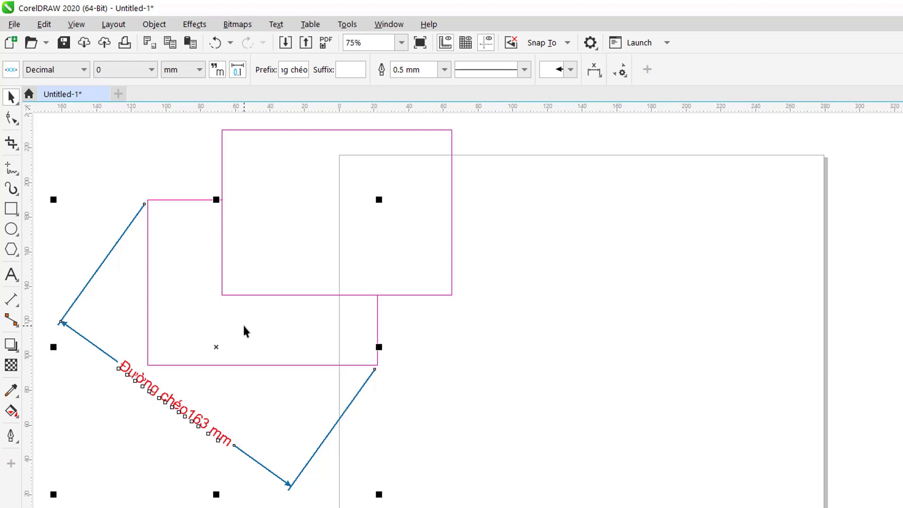
Move the trimmed shape down to the right, scale it to 54.6%, and undo both changes
{"action": "left_click_drag", "start_coordinate": [241, 330], "coordinate": [305, 376]}
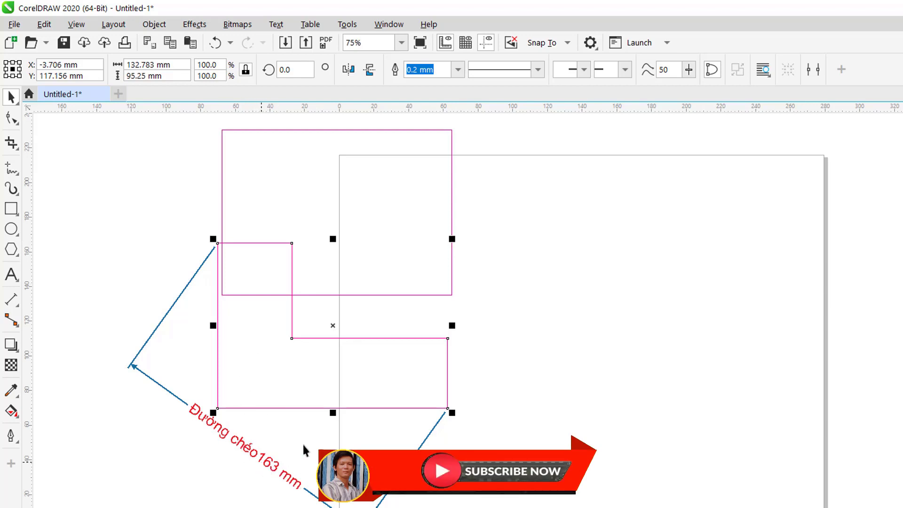
{"action": "left_click_drag", "start_coordinate": [453, 237], "coordinate": [356, 311]}
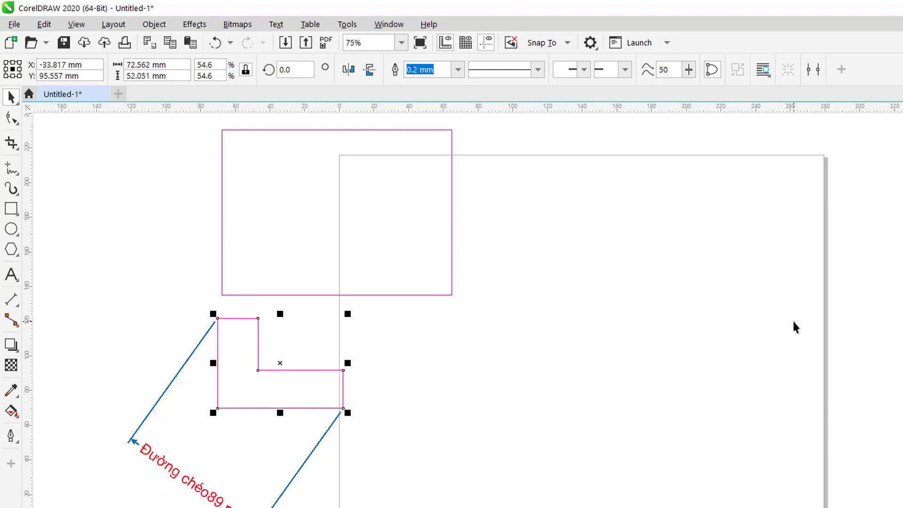
{"action": "key", "text": "ctrl+z"}
{"action": "key", "text": "ctrl+z"}
{"action": "key", "text": "ctrl+z"}
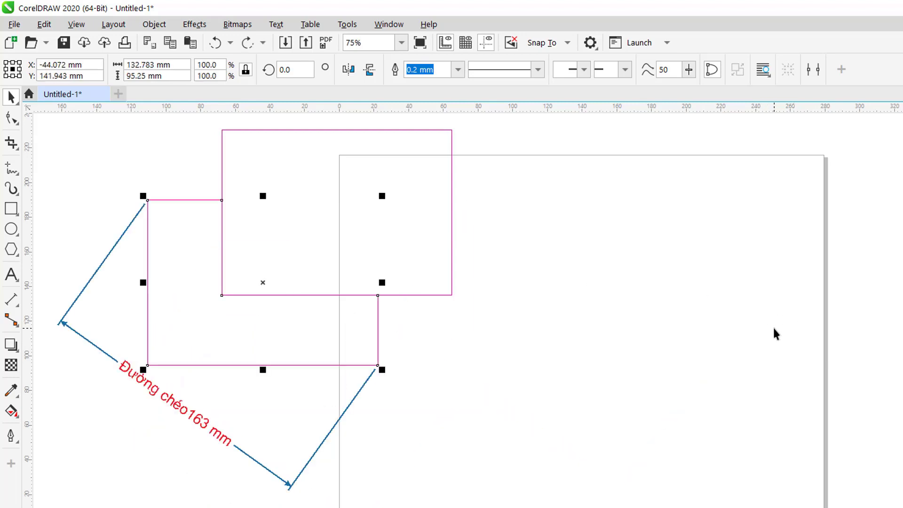
{"action": "left_click", "coordinate": [561, 345]}
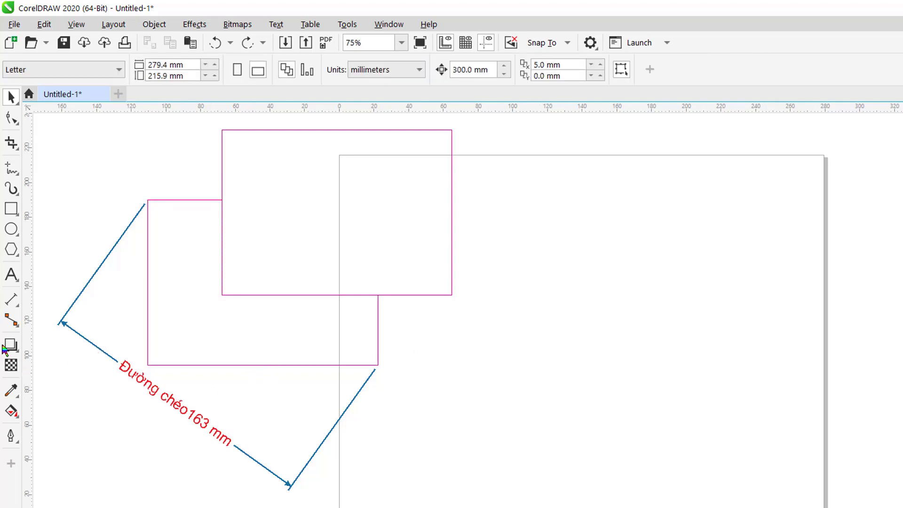
Dimension the width of the upper rectangle below its bottom edge with the Horizontal or Vertical Dimension tool, and undo that dimension
{"action": "left_click", "coordinate": [20, 351]}
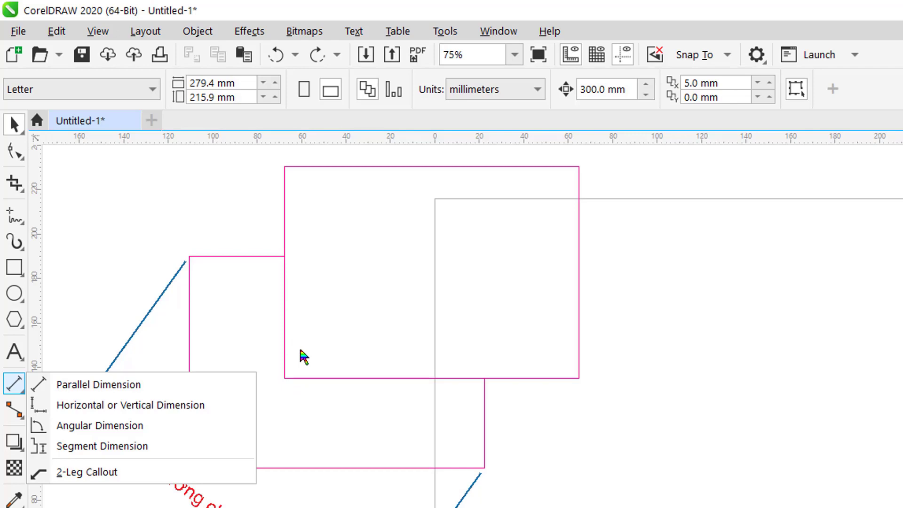
{"action": "left_click", "coordinate": [158, 408]}
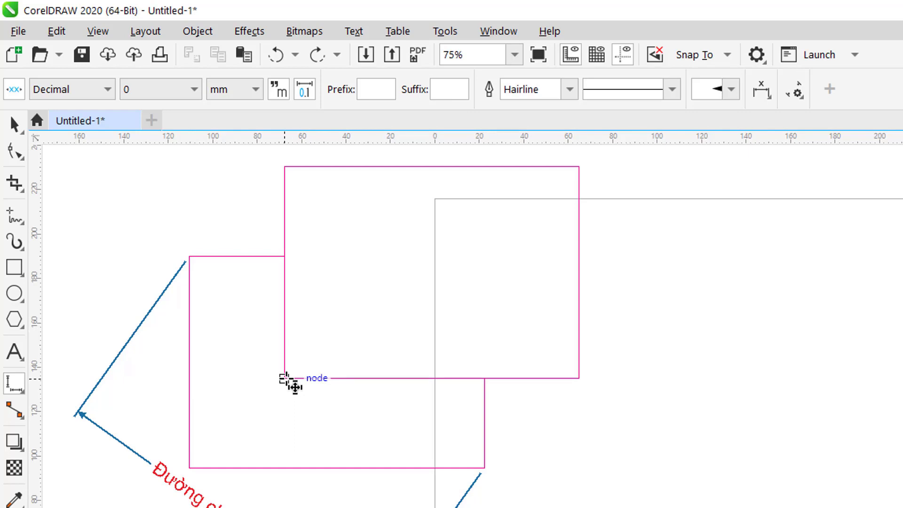
{"action": "left_click_drag", "start_coordinate": [286, 378], "coordinate": [580, 382]}
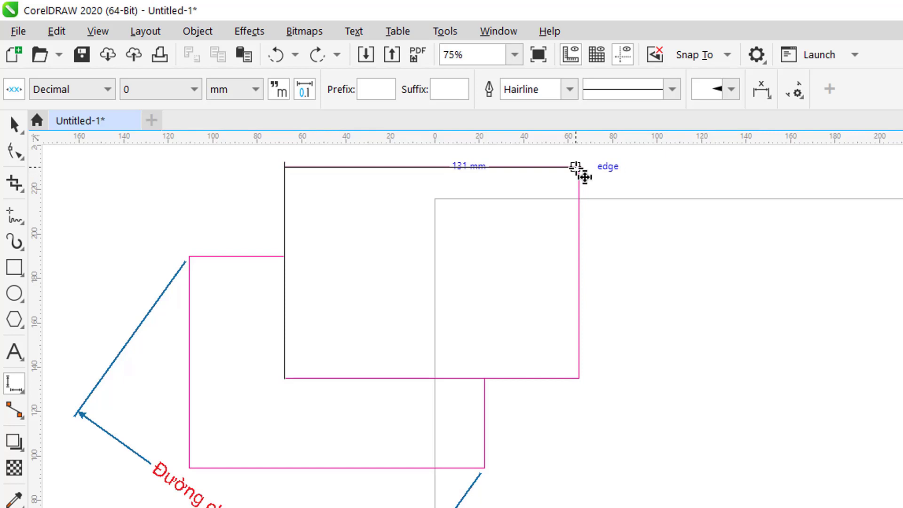
{"action": "left_click", "coordinate": [579, 378]}
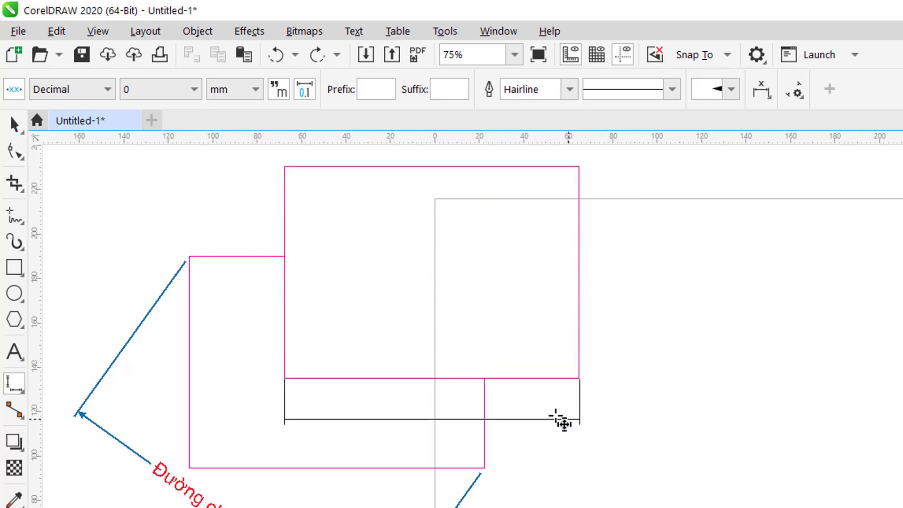
{"action": "left_click", "coordinate": [518, 417]}
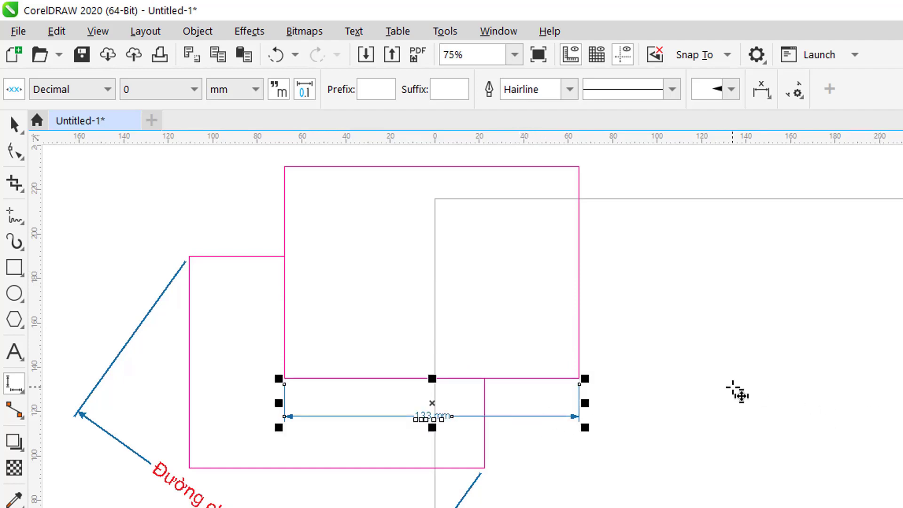
{"action": "key", "text": "ctrl+z"}
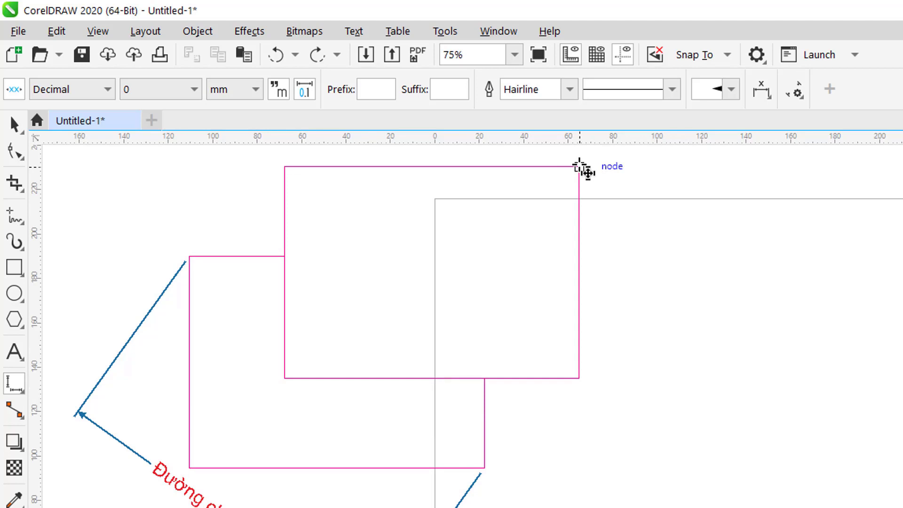
Add a vertical dimension for the upper rectangle's height, placed just outside its right edge, and deselect it
{"action": "left_click_drag", "start_coordinate": [579, 166], "coordinate": [578, 379]}
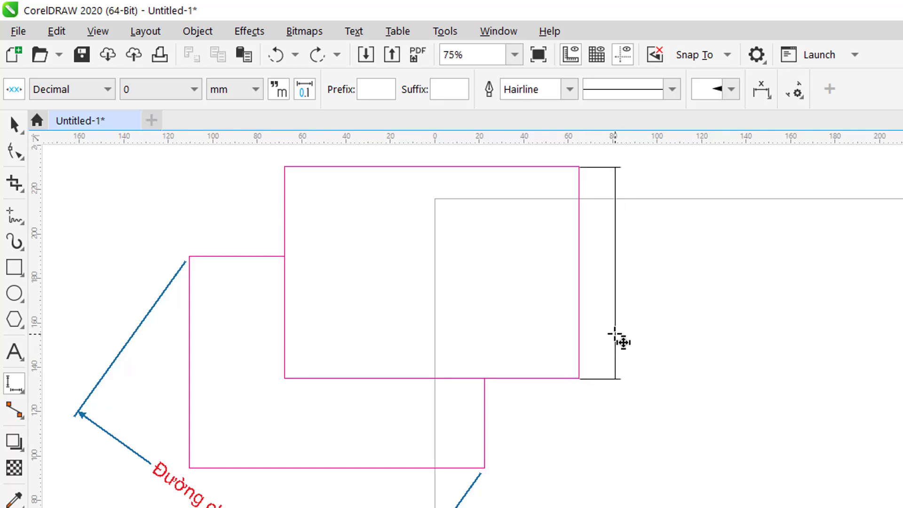
{"action": "left_click", "coordinate": [613, 332]}
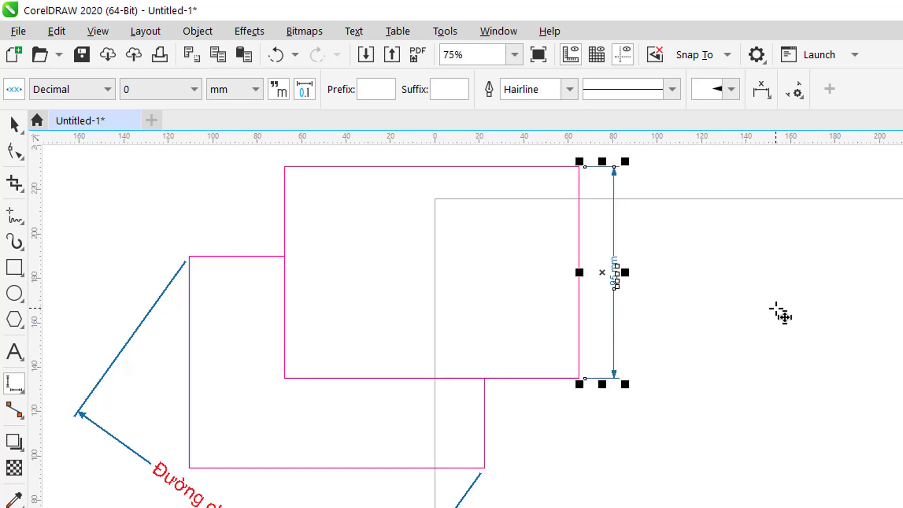
{"action": "key", "text": "space"}
{"action": "left_click", "coordinate": [779, 315]}
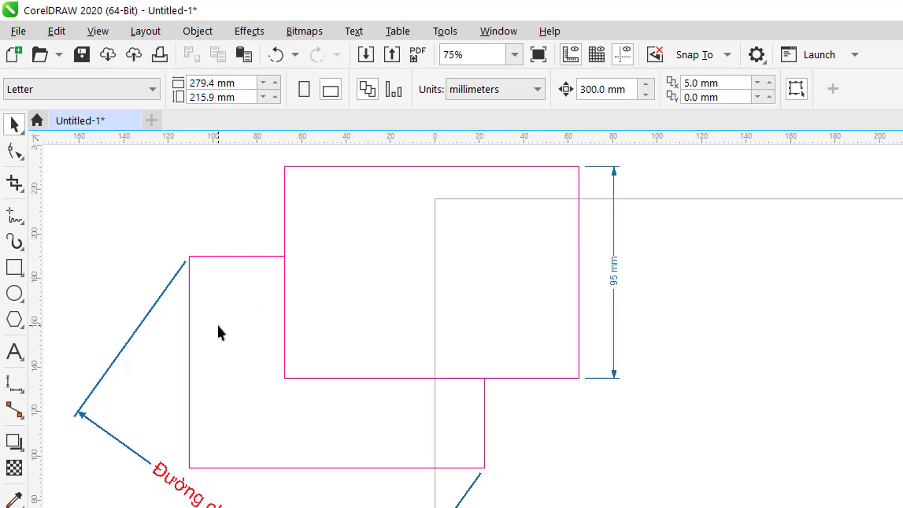
Dimension the angle at the upper rectangle's lower-left corner with the Angular Dimension tool, placing the arc inside the rectangle
{"action": "left_click", "coordinate": [21, 390]}
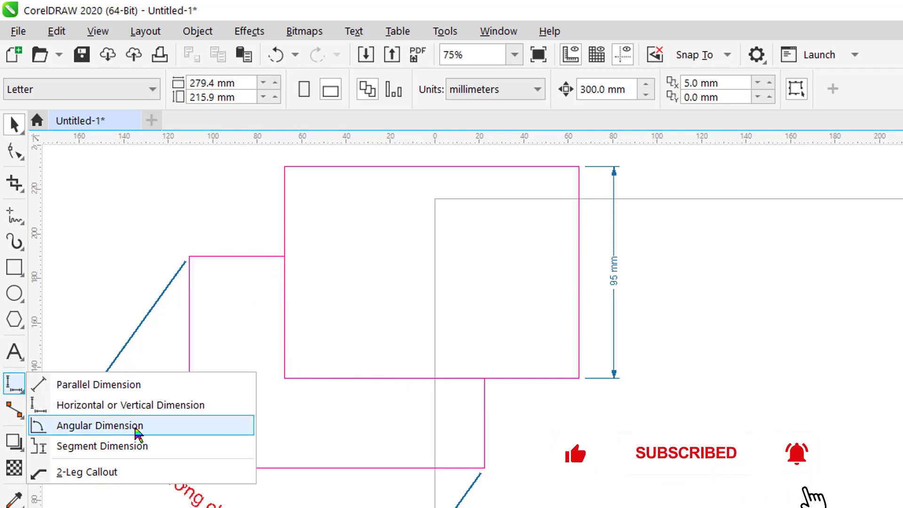
{"action": "left_click", "coordinate": [138, 432]}
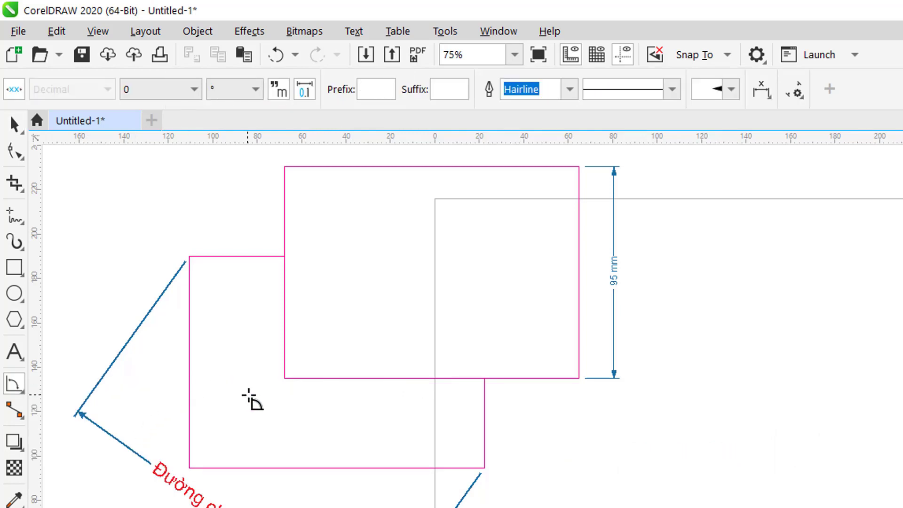
{"action": "left_click", "coordinate": [285, 378]}
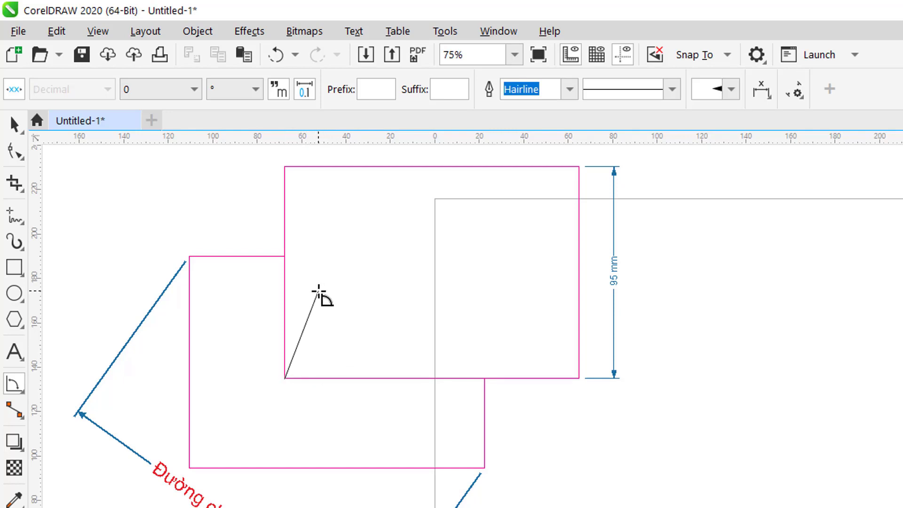
{"action": "left_click", "coordinate": [284, 285]}
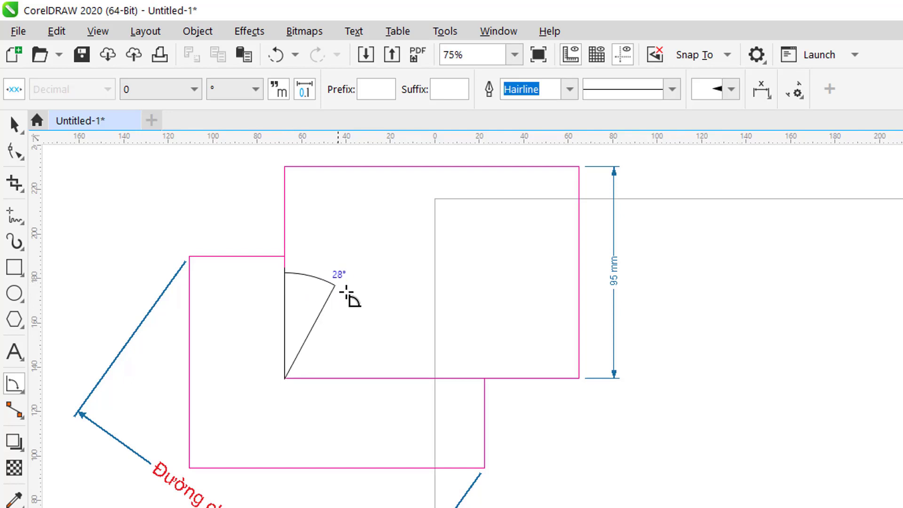
{"action": "left_click", "coordinate": [387, 378]}
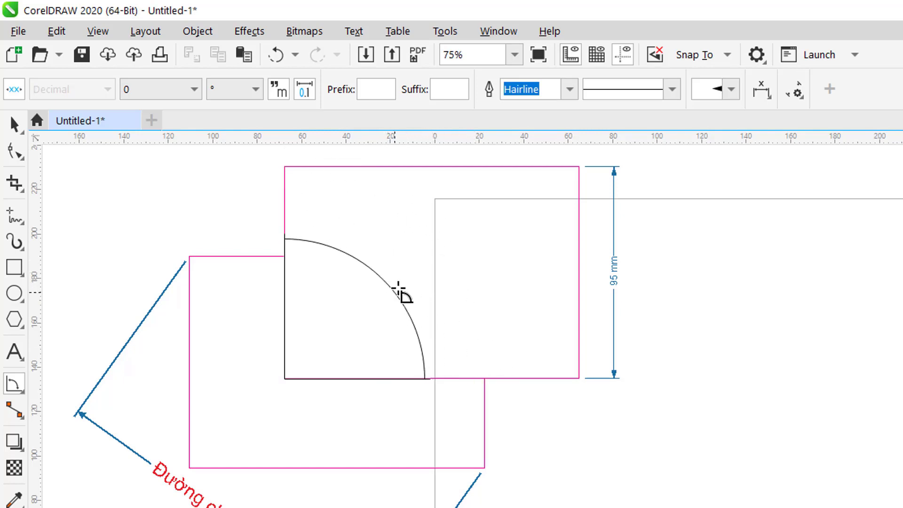
{"action": "left_click", "coordinate": [406, 284]}
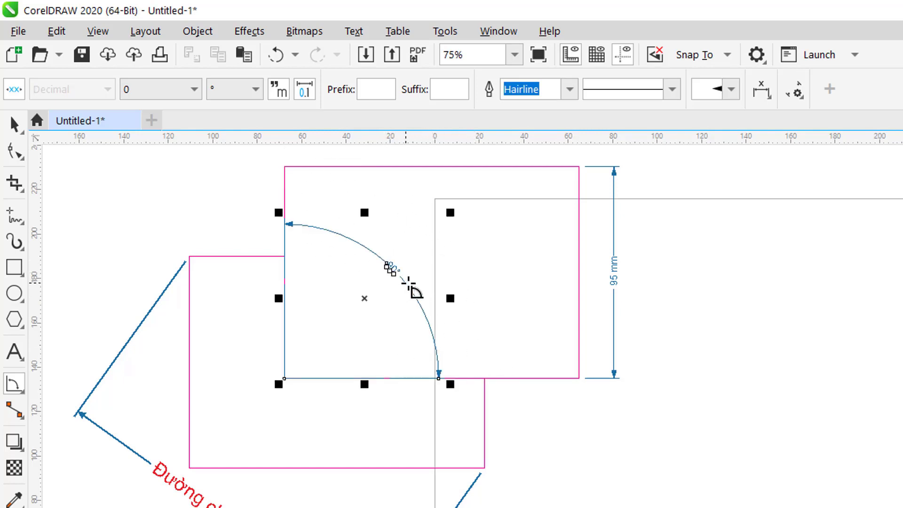
{"action": "key", "text": "space"}
{"action": "left_click", "coordinate": [554, 477]}
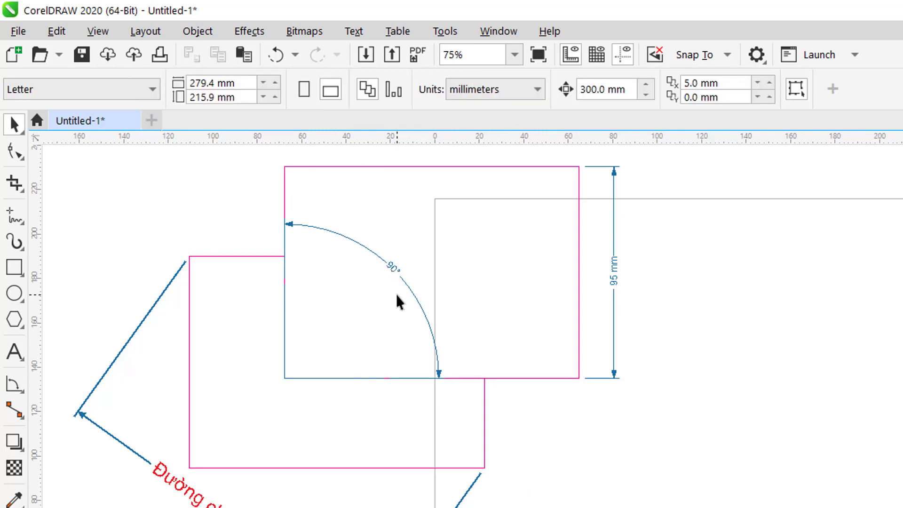
Set the angular dimension's text size to 24 pt, and delete the whole angular dimension
{"action": "left_click", "coordinate": [393, 267]}
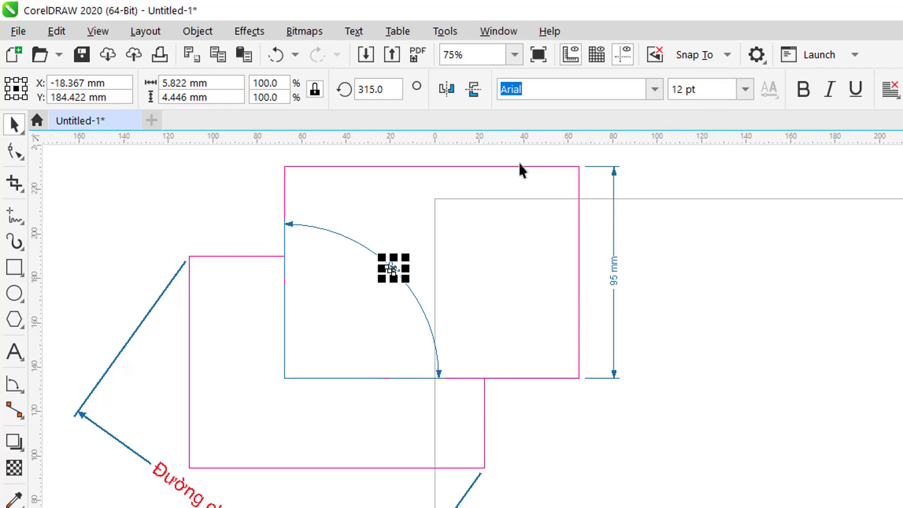
{"action": "left_click", "coordinate": [745, 89]}
{"action": "left_click", "coordinate": [700, 293]}
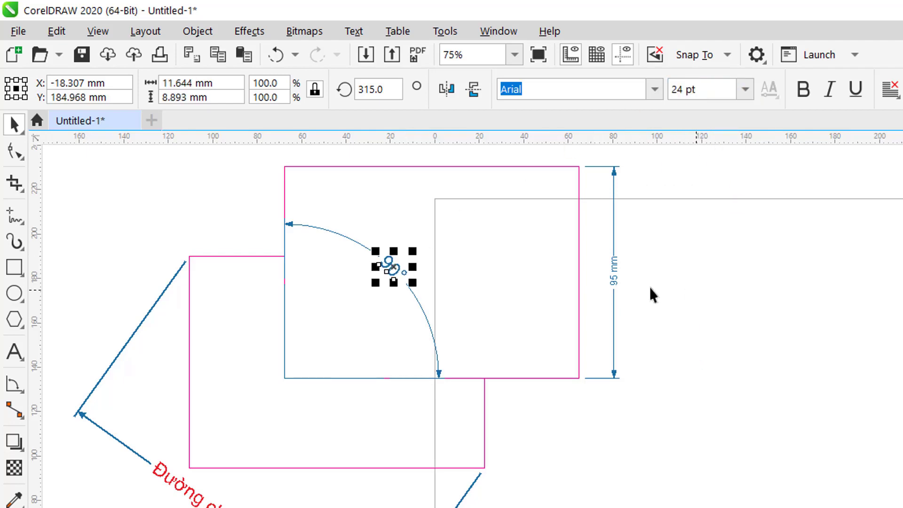
{"action": "left_click", "coordinate": [741, 304]}
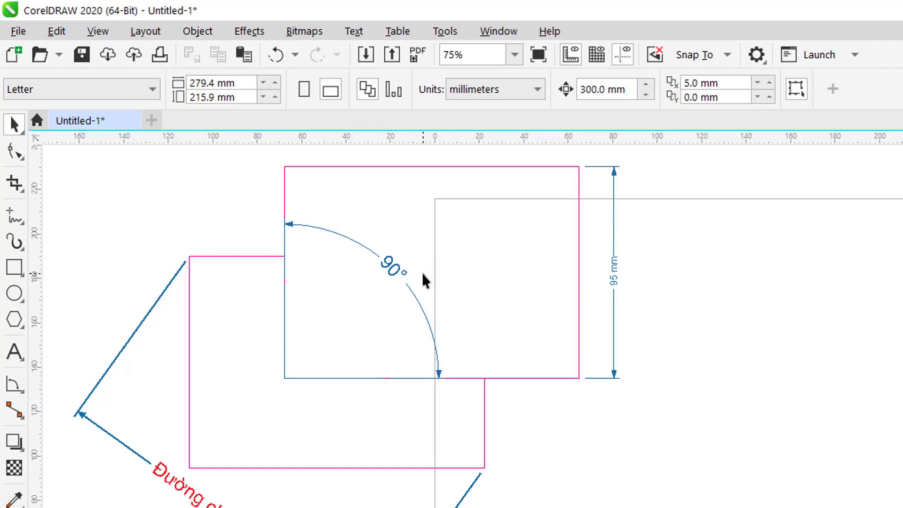
{"action": "left_click", "coordinate": [391, 263]}
{"action": "key", "text": "Delete"}
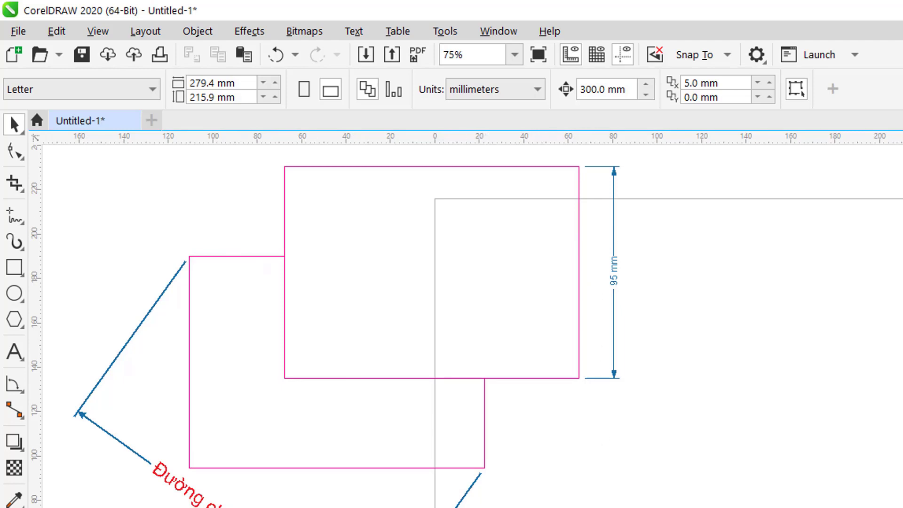
Set the document's default text size to 18 pt for Dimension objects only, excluding Paragraph Text
{"action": "left_click", "coordinate": [18, 357]}
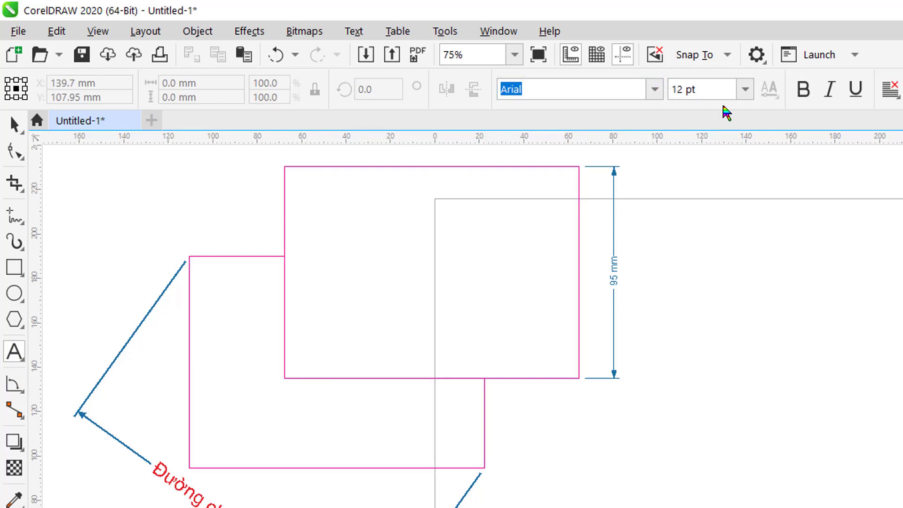
{"action": "left_click", "coordinate": [746, 90]}
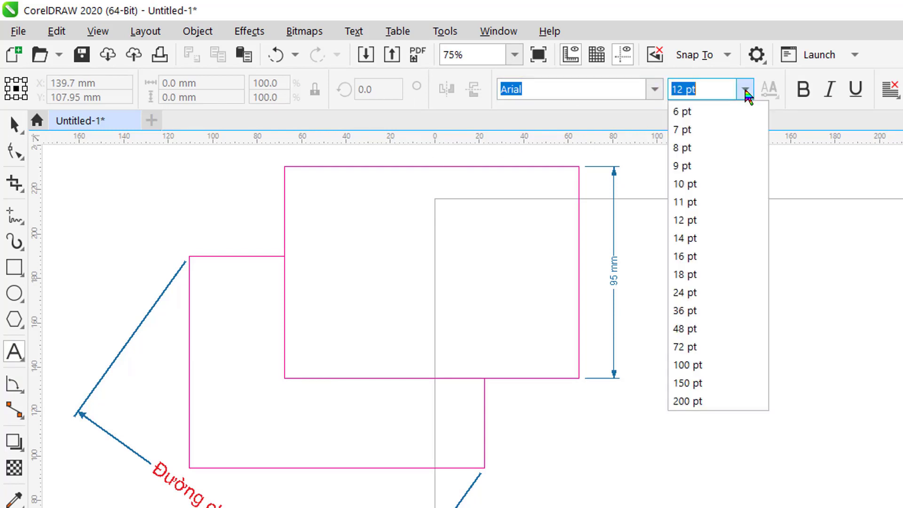
{"action": "left_click", "coordinate": [705, 277]}
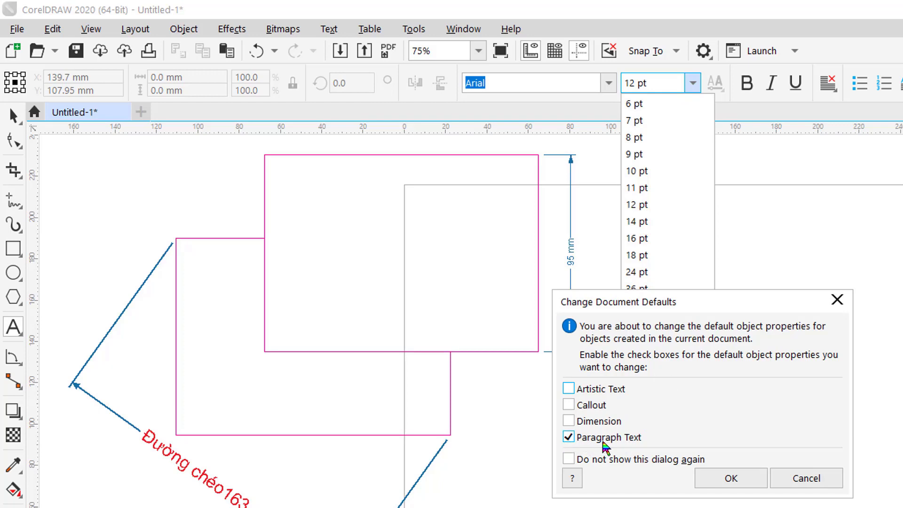
{"action": "left_click", "coordinate": [571, 439]}
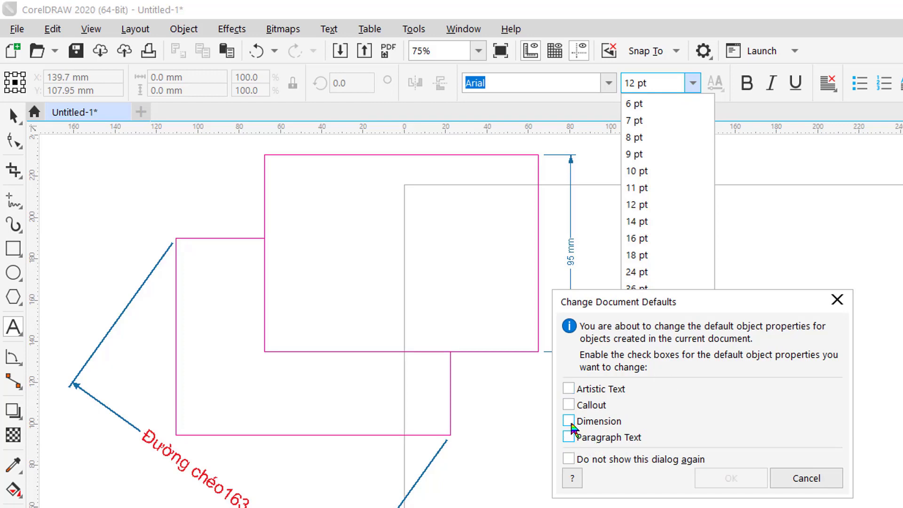
{"action": "left_click", "coordinate": [569, 420]}
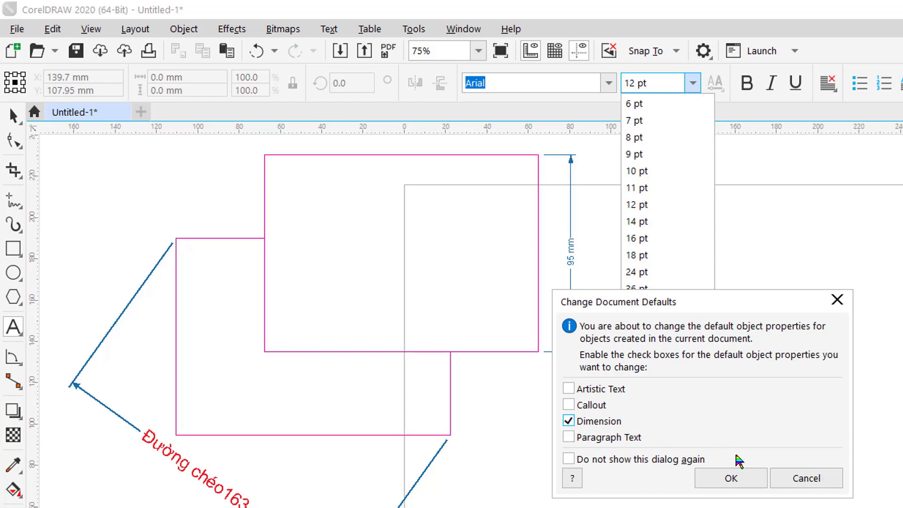
{"action": "left_click", "coordinate": [731, 479]}
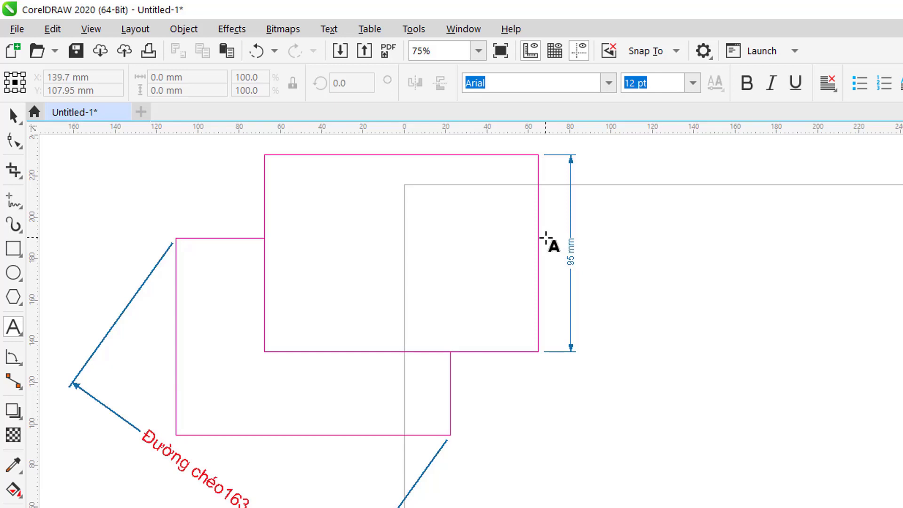
Redraw the angular dimension at the upper rectangle's lower-left corner, and check its text size against the new default
{"action": "left_click", "coordinate": [14, 361]}
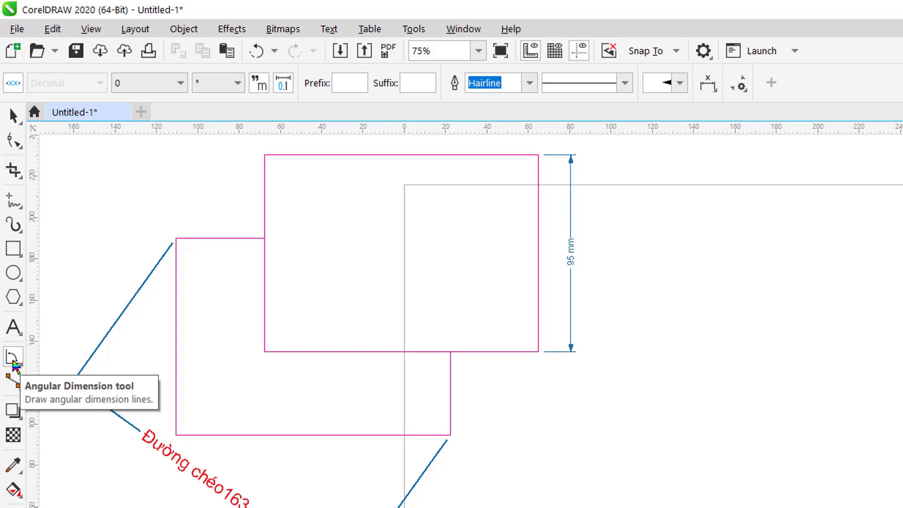
{"action": "left_click", "coordinate": [265, 352]}
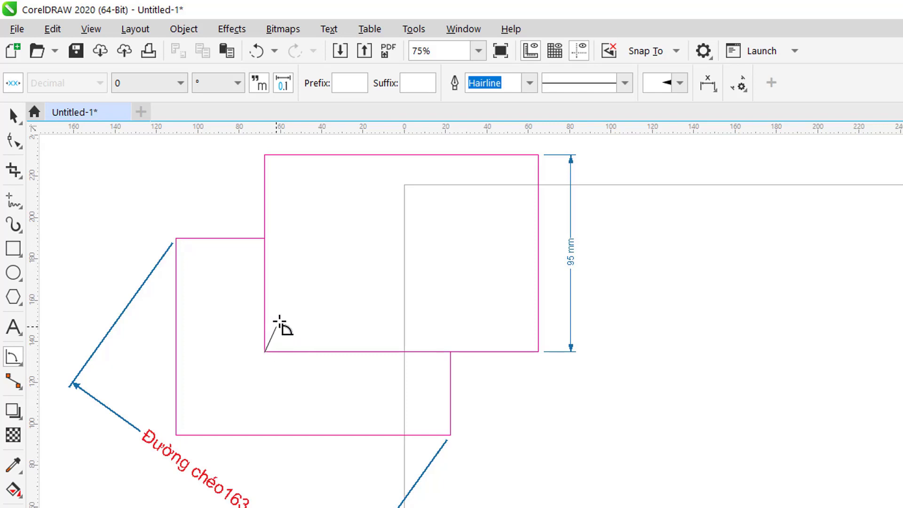
{"action": "left_click", "coordinate": [265, 255]}
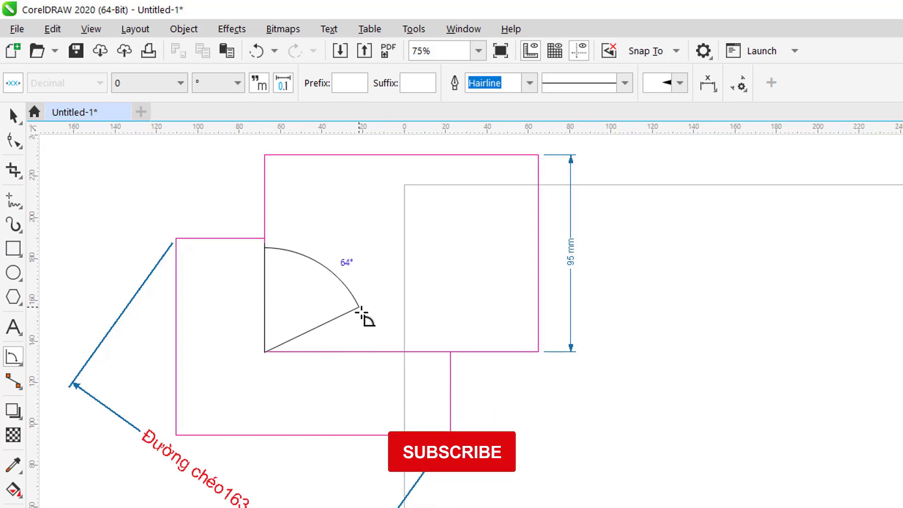
{"action": "left_click", "coordinate": [373, 351]}
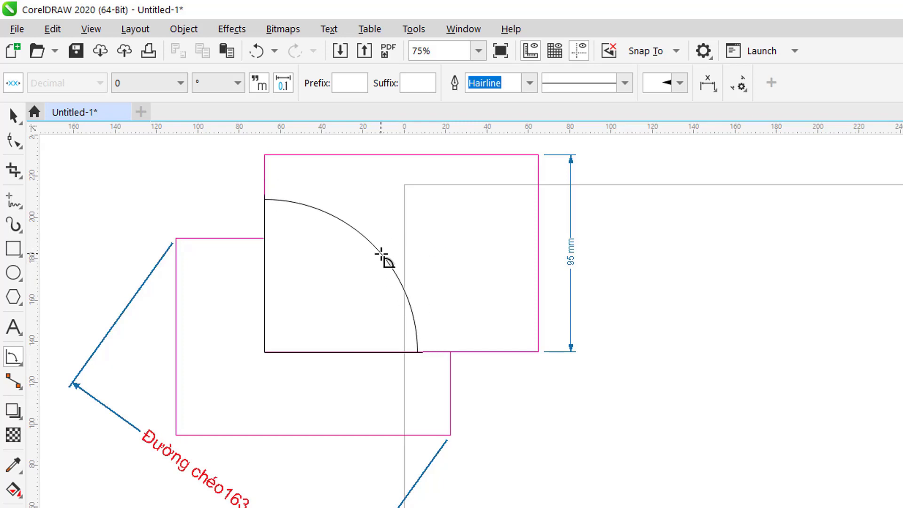
{"action": "left_click", "coordinate": [383, 255]}
{"action": "key", "text": "space"}
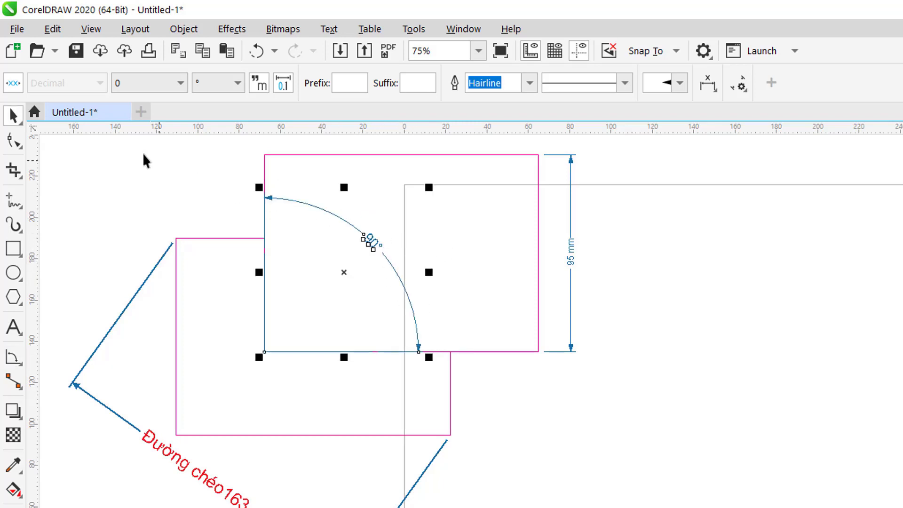
{"action": "left_click", "coordinate": [145, 196]}
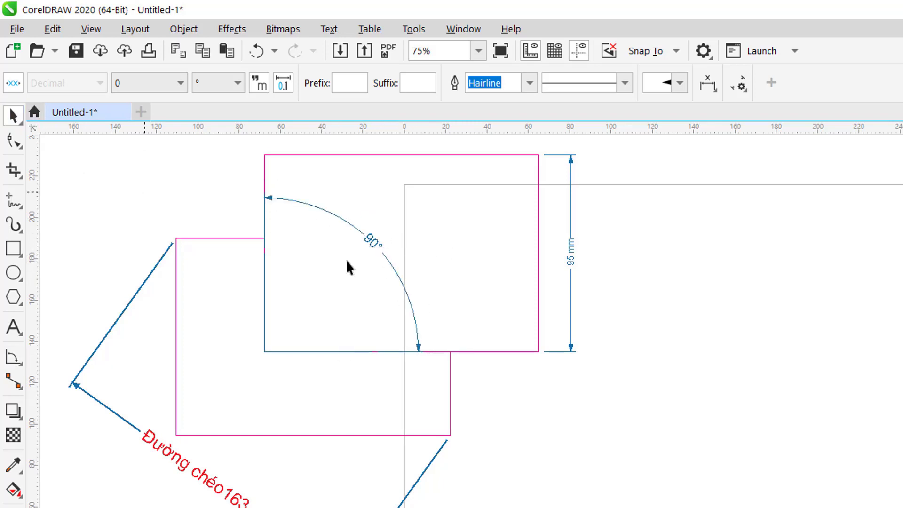
{"action": "left_click", "coordinate": [376, 238]}
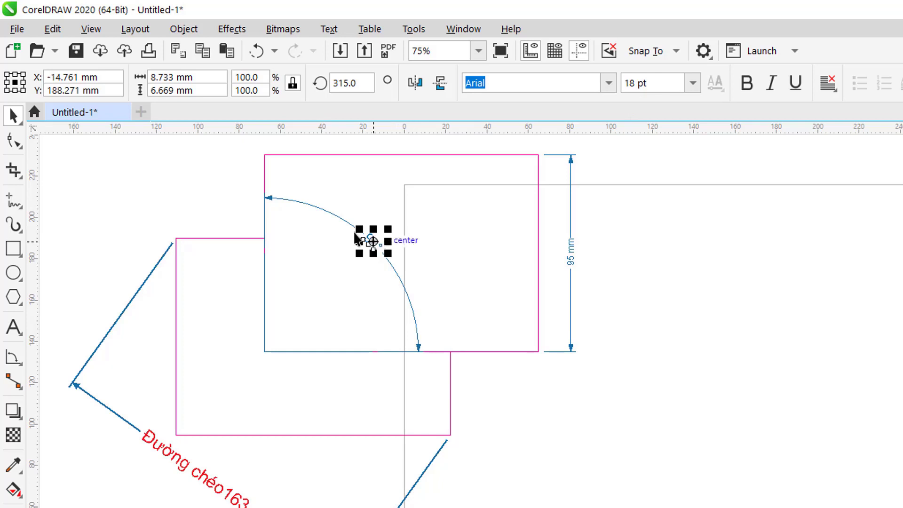
{"action": "left_click", "coordinate": [105, 187]}
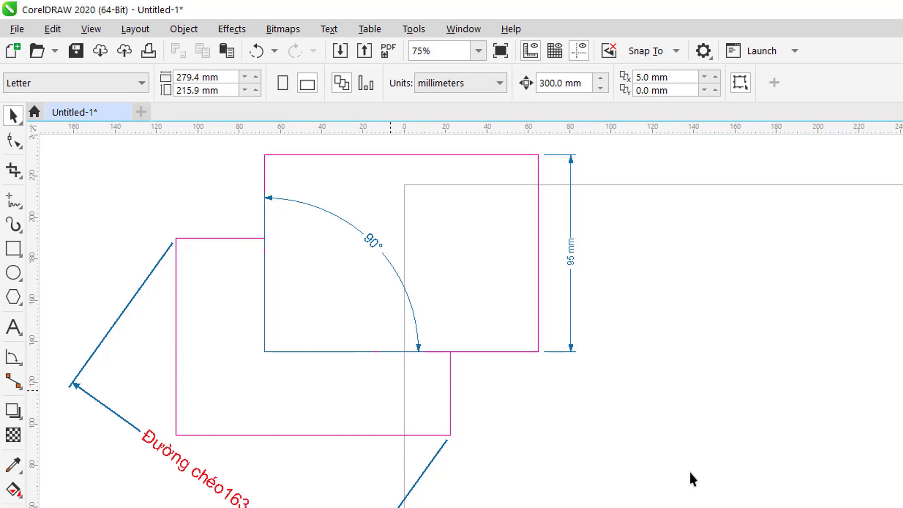
Delete all rectangles and dimensions from the drawing
{"action": "key", "text": "ctrl+a"}
{"action": "key", "text": "Delete"}
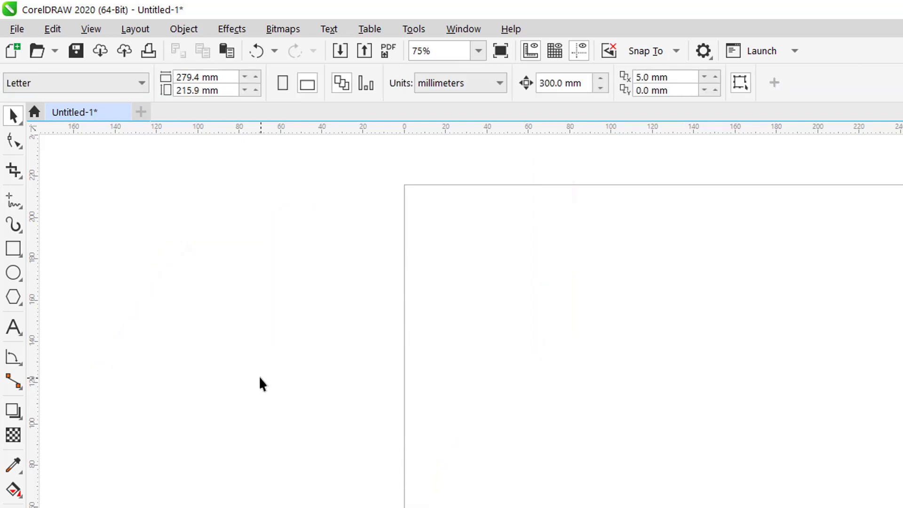
Draw a horizontal straight line about 118 mm long, starting outside the page and ending just inside its edge
{"action": "left_click", "coordinate": [13, 200]}
{"action": "left_click", "coordinate": [189, 346]}
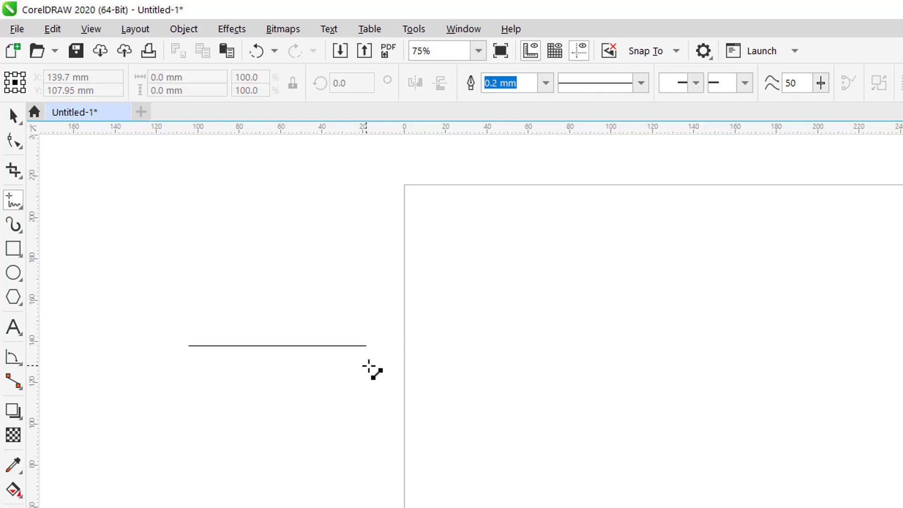
{"action": "left_click", "coordinate": [431, 347]}
{"action": "key", "text": "space"}
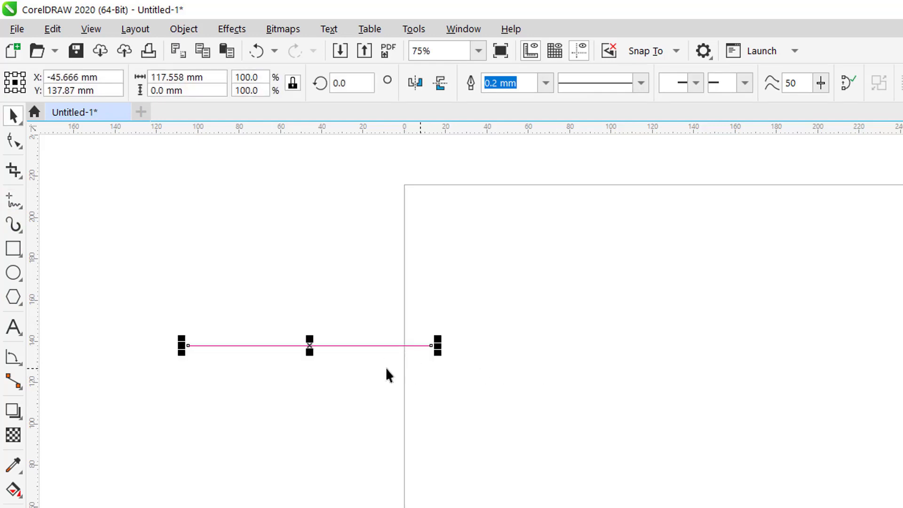
Move the line's rotation centre to its left end, duplicate the line in place, and rotate the copy 35 degrees
{"action": "left_click", "coordinate": [347, 346]}
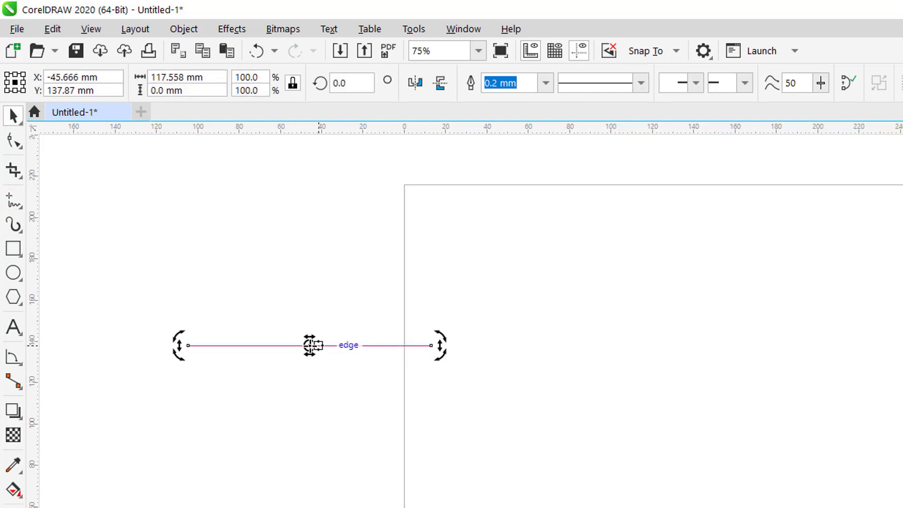
{"action": "left_click_drag", "start_coordinate": [310, 346], "coordinate": [192, 350]}
{"action": "key", "text": "KP_Add"}
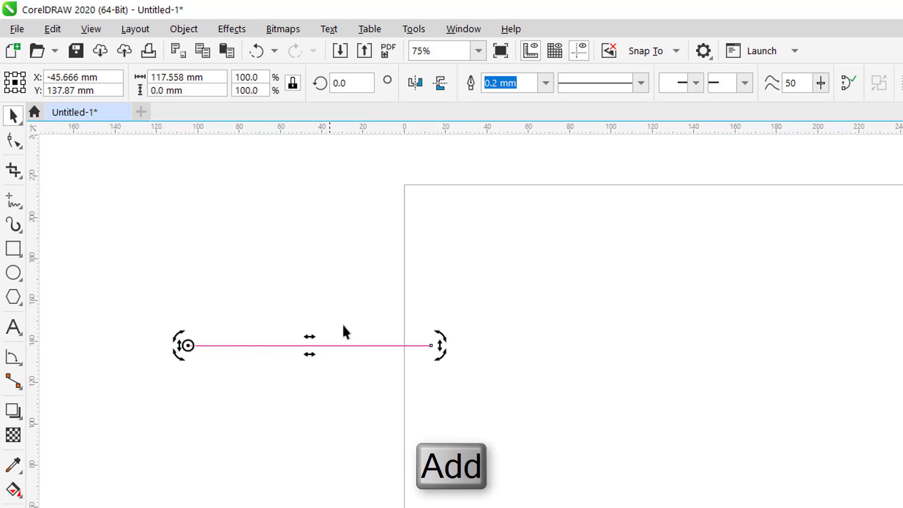
{"action": "left_click", "coordinate": [341, 83]}
{"action": "double_click", "coordinate": [341, 83]}
{"action": "type", "text": "35"}
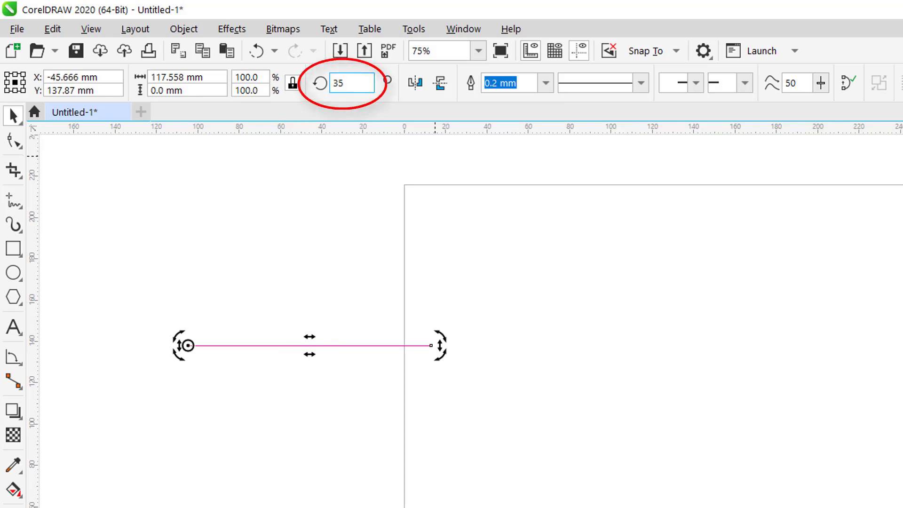
{"action": "key", "text": "Return"}
{"action": "left_click", "coordinate": [331, 183]}
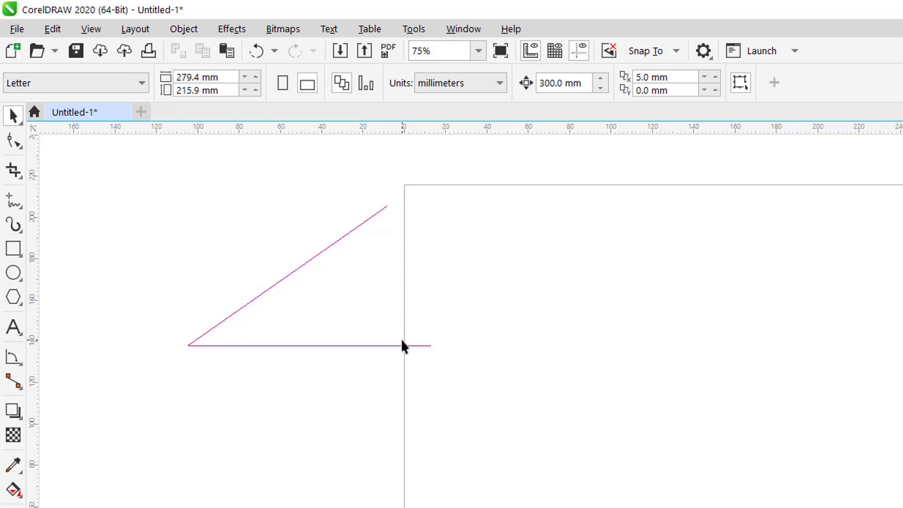
Add an angular dimension between the sloped and horizontal lines from their shared endpoint, with the arc near their open ends
{"action": "left_click", "coordinate": [12, 359]}
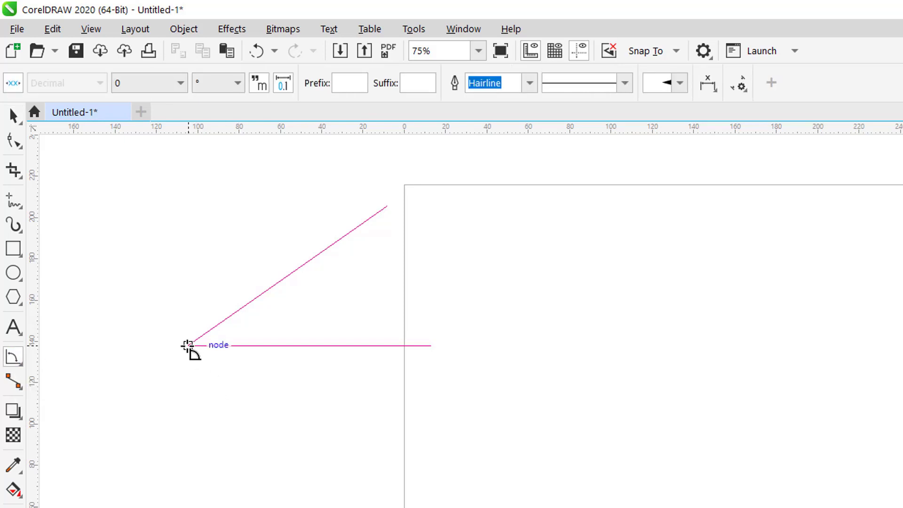
{"action": "left_click_drag", "start_coordinate": [188, 346], "coordinate": [314, 258]}
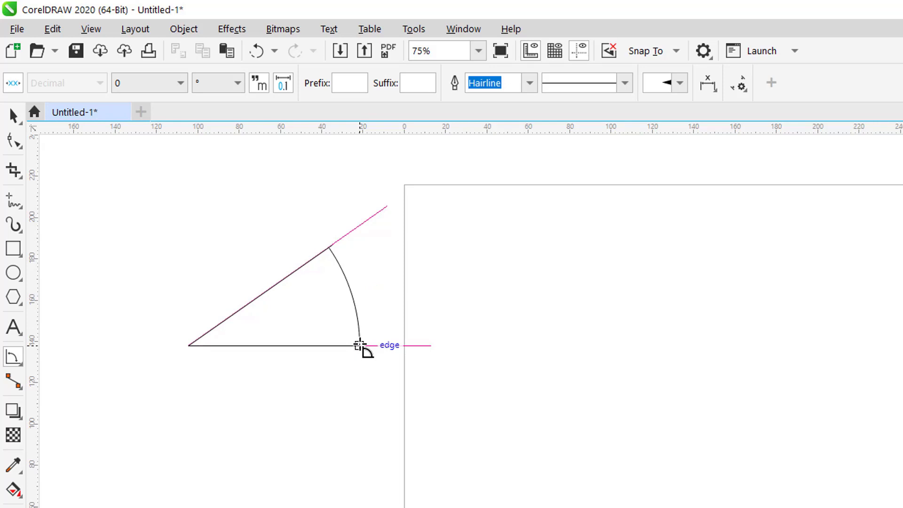
{"action": "left_click", "coordinate": [359, 345]}
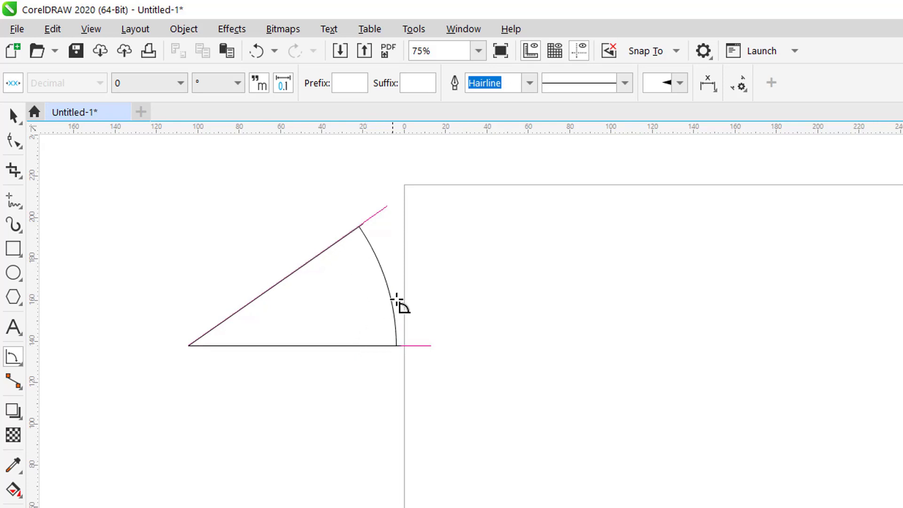
{"action": "left_click", "coordinate": [371, 301]}
{"action": "key", "text": "space"}
{"action": "left_click", "coordinate": [169, 225]}
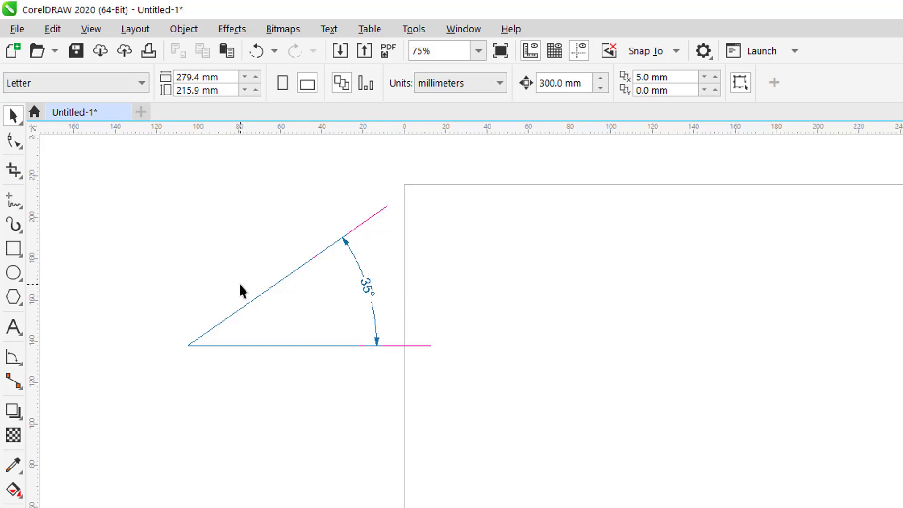
Delete the two lines and their angular dimension from the drawing
{"action": "left_click", "coordinate": [20, 366]}
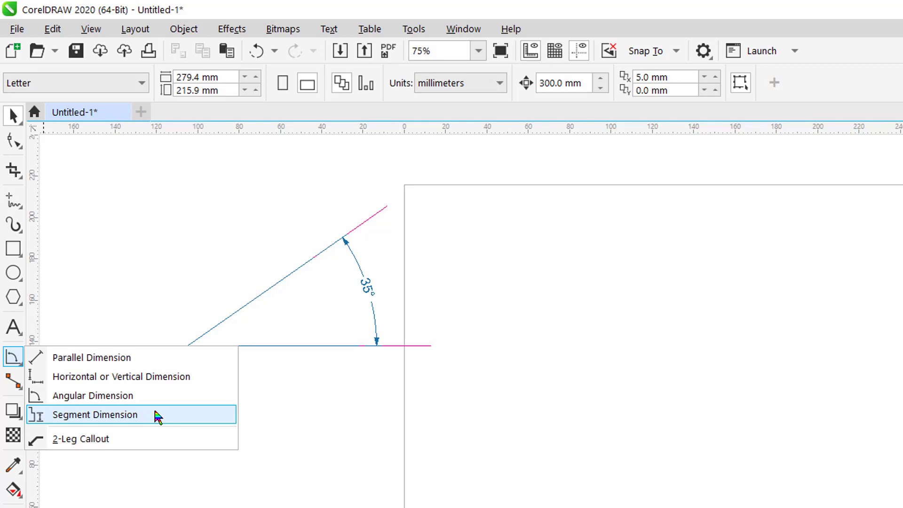
{"action": "left_click", "coordinate": [168, 238]}
{"action": "left_click_drag", "start_coordinate": [119, 207], "coordinate": [606, 496]}
{"action": "key", "text": "Delete"}
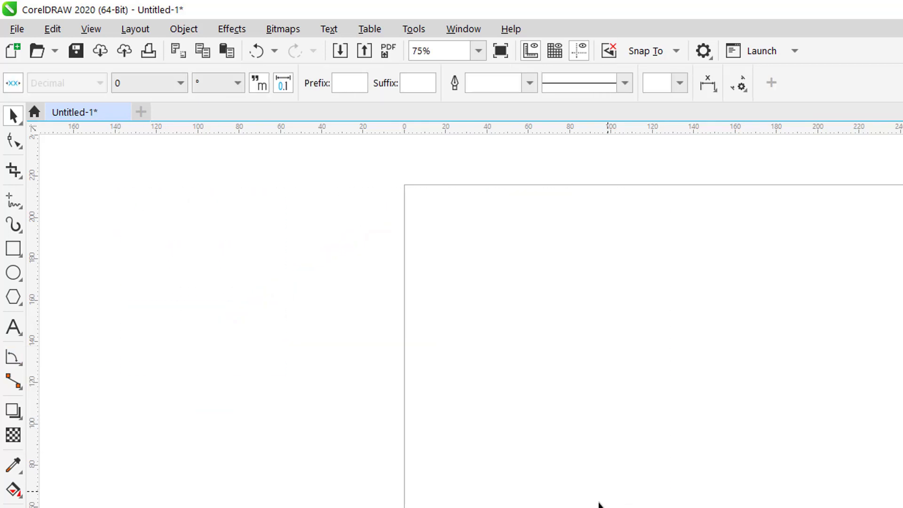
Draw a rectangle about 216 by 92 mm, and place three narrower copies at different heights across its upper edge
{"action": "left_click", "coordinate": [14, 248]}
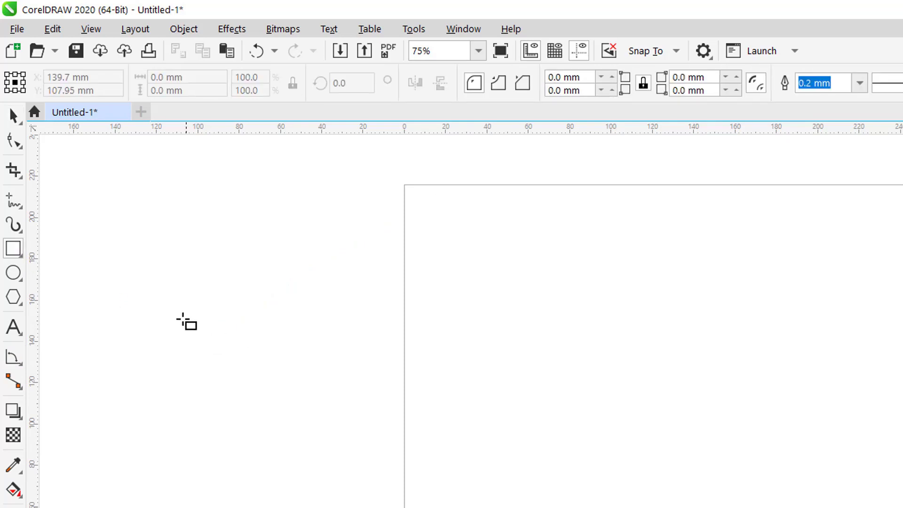
{"action": "left_click_drag", "start_coordinate": [169, 285], "coordinate": [616, 477]}
{"action": "key", "text": "space"}
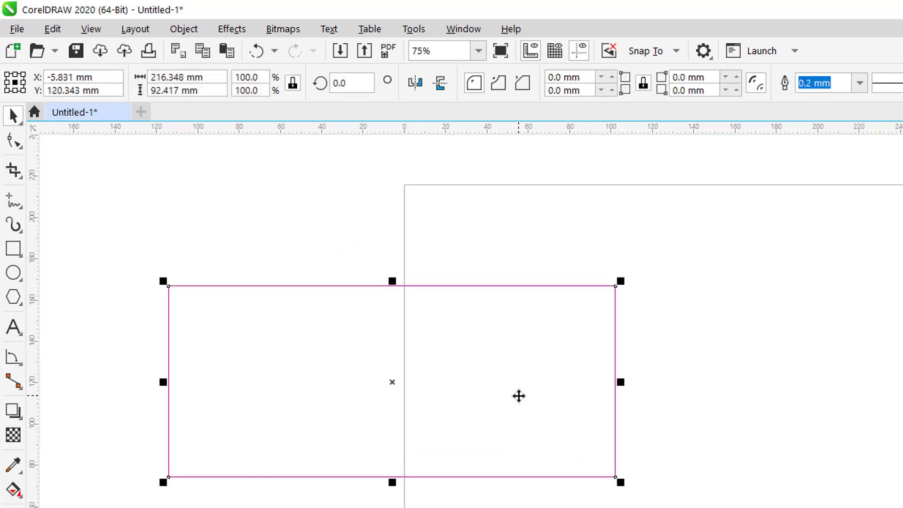
{"action": "left_click_drag", "start_coordinate": [620, 382], "coordinate": [417, 280]}
{"action": "left_click_drag", "start_coordinate": [363, 245], "coordinate": [593, 230]}
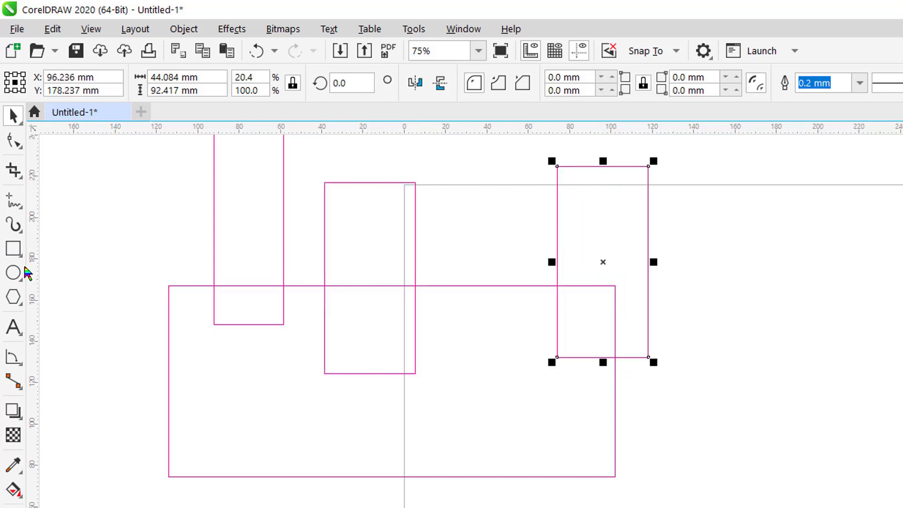
Draw a circle about 43 mm in diameter and centre it near the large rectangle's upper edge, between the two right-hand narrow rectangles
{"action": "left_click", "coordinate": [14, 272]}
{"action": "left_click_drag", "start_coordinate": [476, 273], "coordinate": [499, 314]}
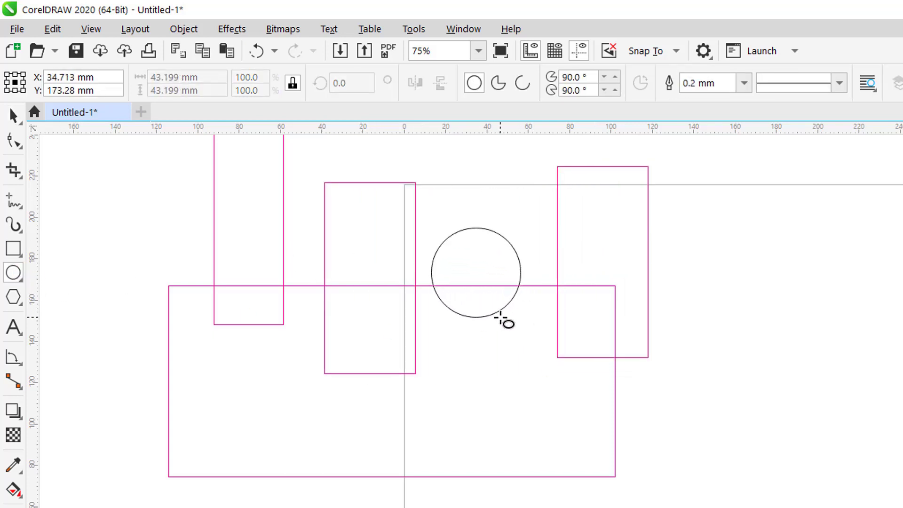
{"action": "key", "text": "space"}
{"action": "left_click_drag", "start_coordinate": [479, 258], "coordinate": [492, 270]}
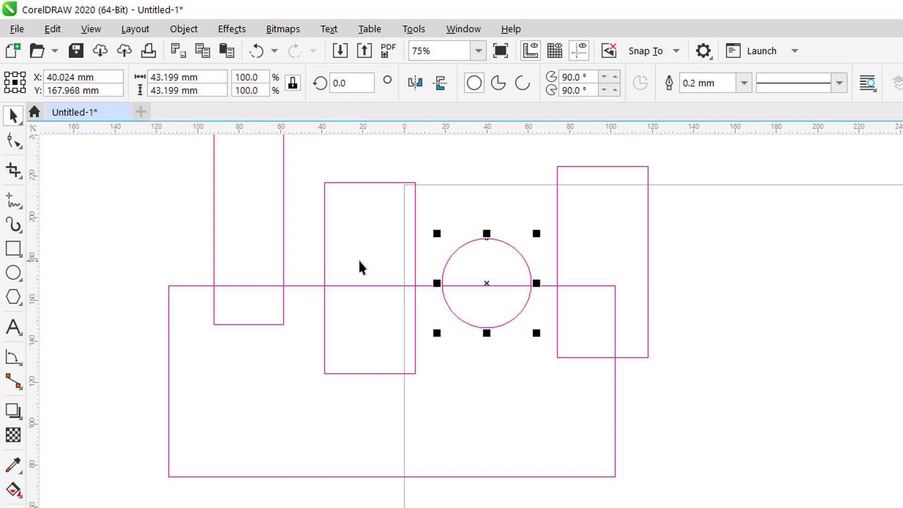
Trim the large rectangle with the three narrow rectangles and the circle, and delete the cutting shapes
{"action": "left_click_drag", "start_coordinate": [135, 184], "coordinate": [721, 264]}
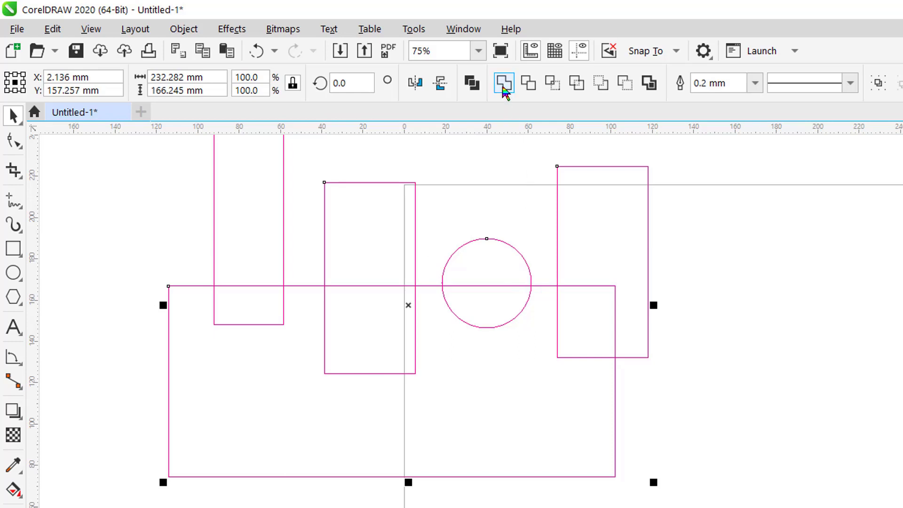
{"action": "left_click", "coordinate": [503, 82]}
{"action": "left_click", "coordinate": [502, 87]}
{"action": "key", "text": "ctrl+z"}
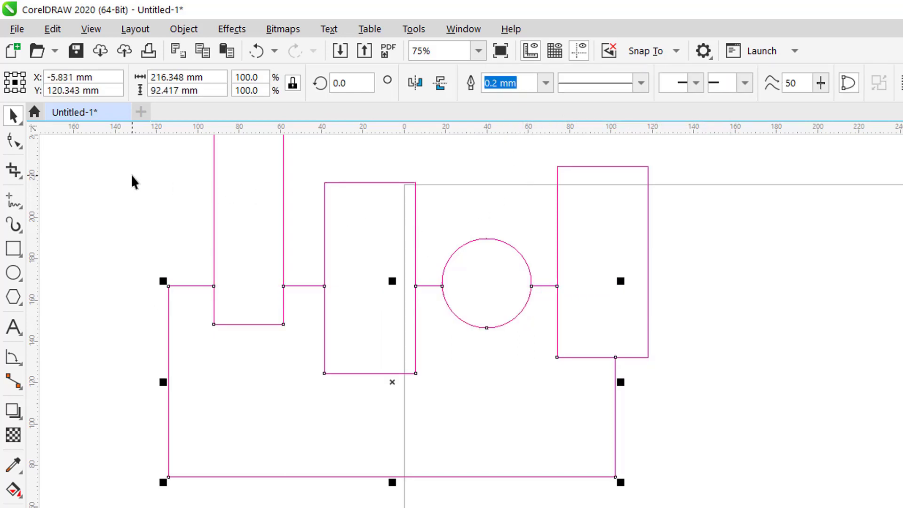
{"action": "left_click_drag", "start_coordinate": [132, 175], "coordinate": [705, 250]}
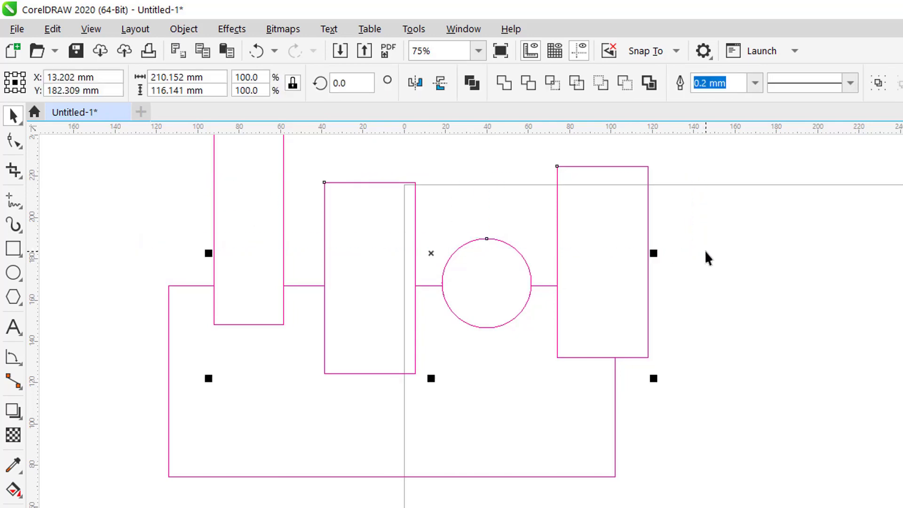
{"action": "key", "text": "ctrl+shift+z"}
{"action": "left_click", "coordinate": [616, 298]}
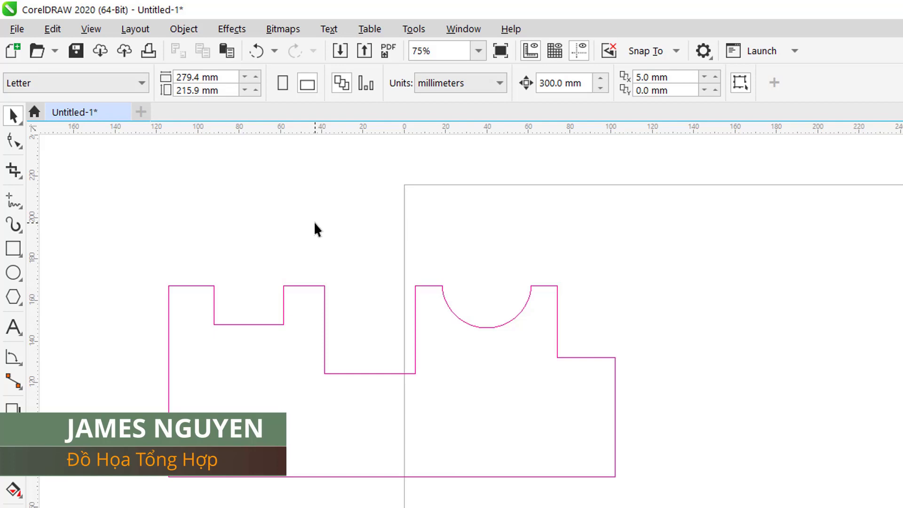
Add segment dimensions above the notched shape's two leftmost upper edges, on either side of the shallow notch
{"action": "left_click", "coordinate": [15, 358]}
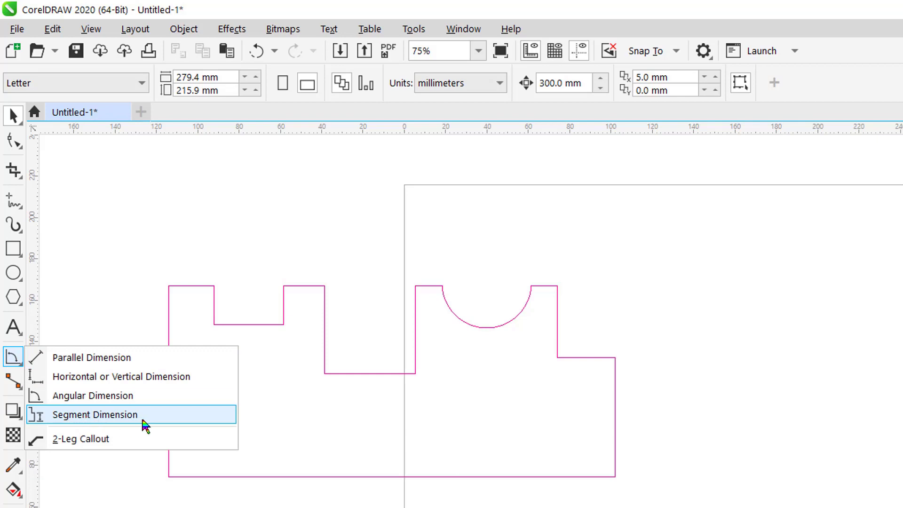
{"action": "left_click", "coordinate": [95, 414]}
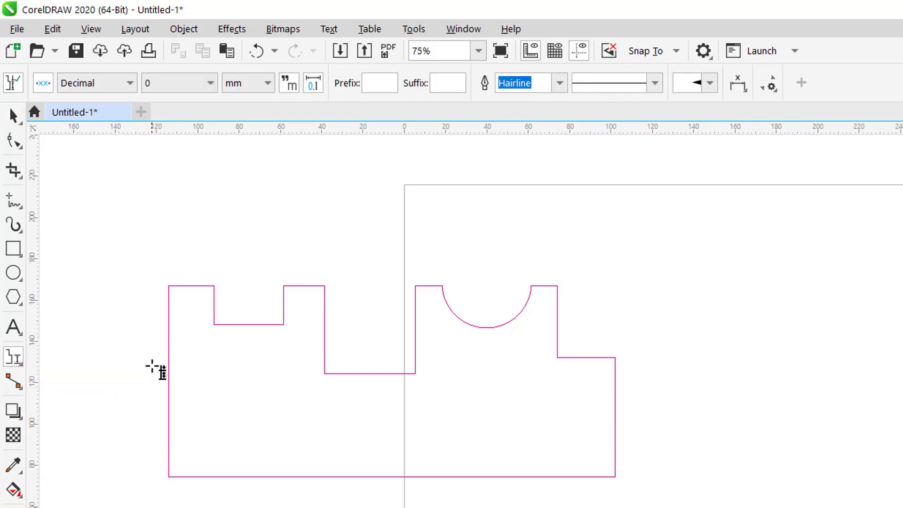
{"action": "left_click_drag", "start_coordinate": [151, 268], "coordinate": [231, 294]}
{"action": "left_click", "coordinate": [225, 262]}
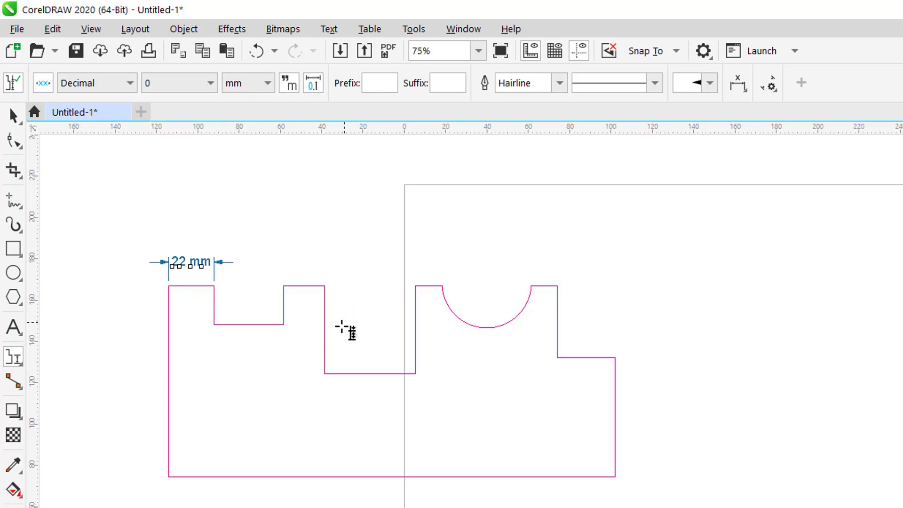
{"action": "left_click_drag", "start_coordinate": [269, 269], "coordinate": [340, 297]}
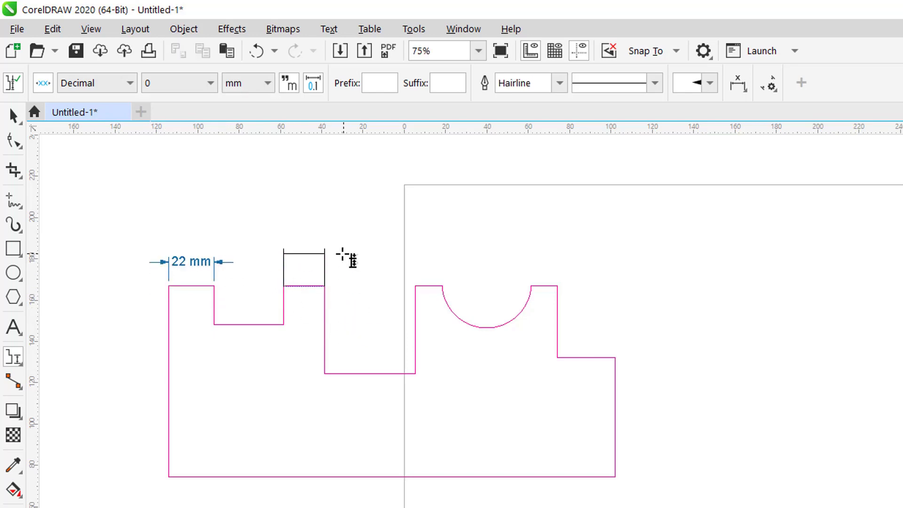
{"action": "left_click", "coordinate": [339, 254]}
Add a segment dimension below the bottom edge of the deep notch
{"action": "left_click_drag", "start_coordinate": [300, 365], "coordinate": [436, 411]}
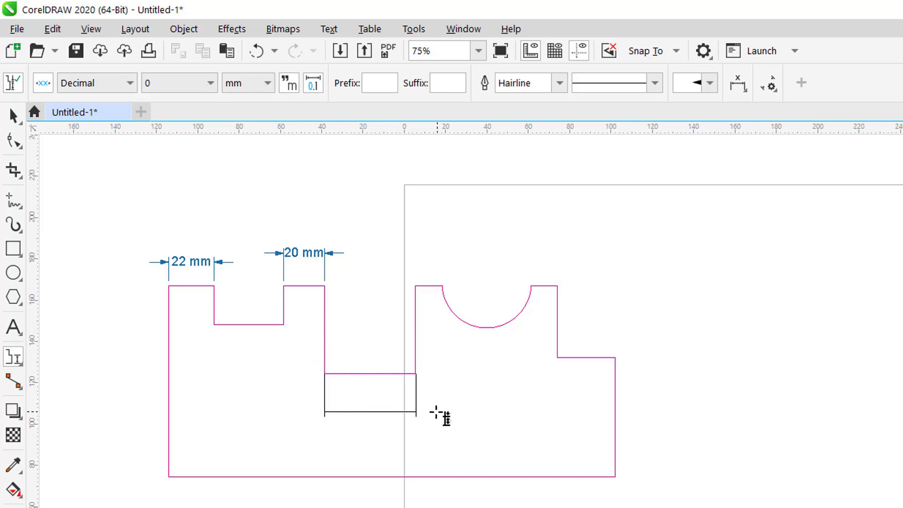
{"action": "left_click", "coordinate": [402, 408]}
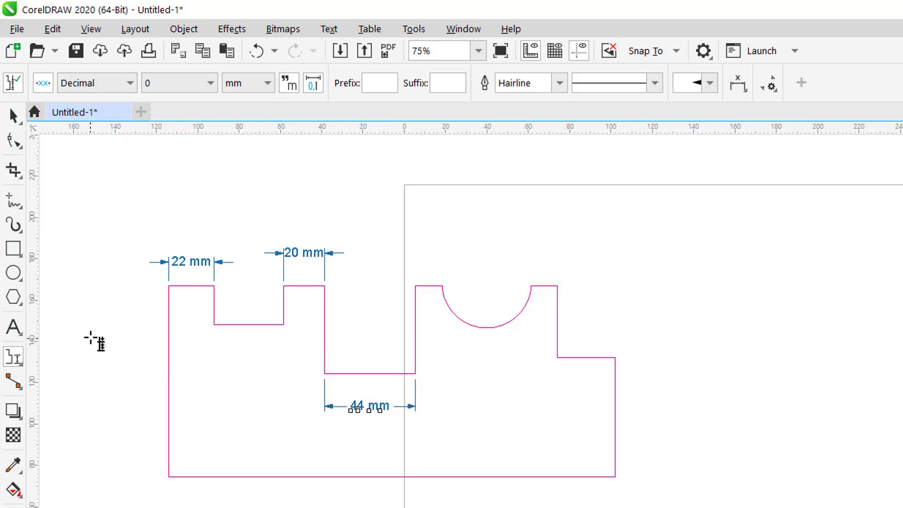
{"action": "key", "text": "space"}
{"action": "left_click", "coordinate": [155, 388]}
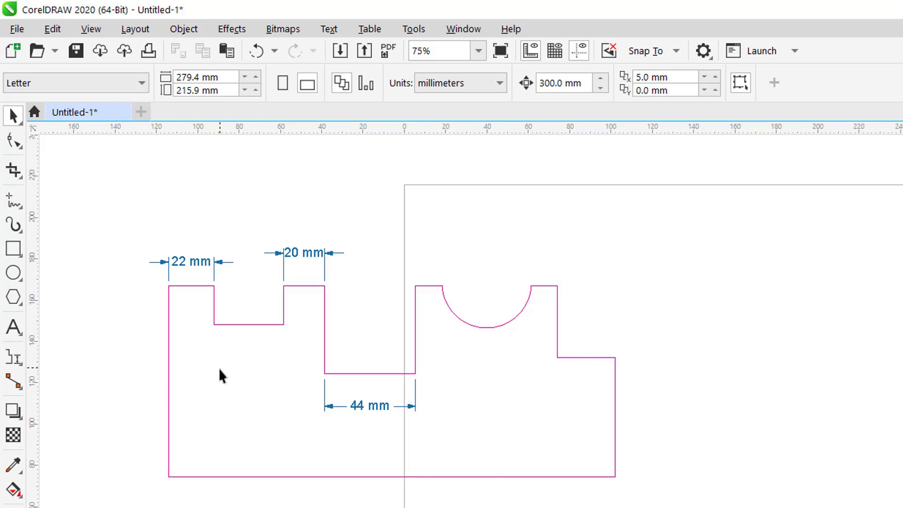
Add segment dimensions to the shape's left side and to the bottom edge of the shallow notch
{"action": "left_click", "coordinate": [16, 363]}
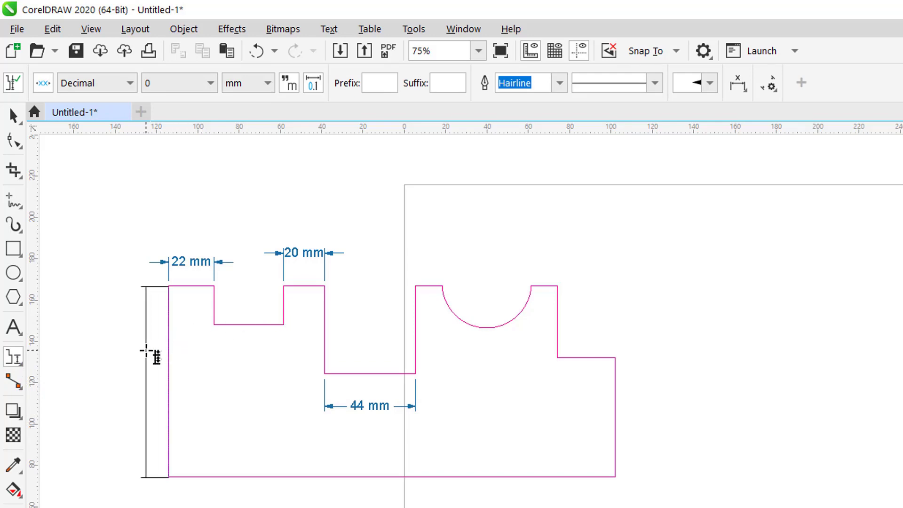
{"action": "left_click", "coordinate": [144, 352]}
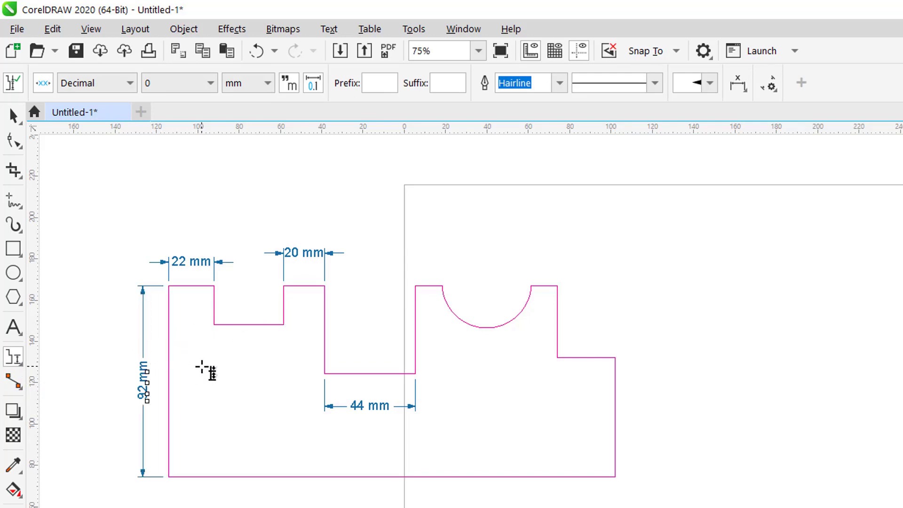
{"action": "left_click", "coordinate": [244, 325]}
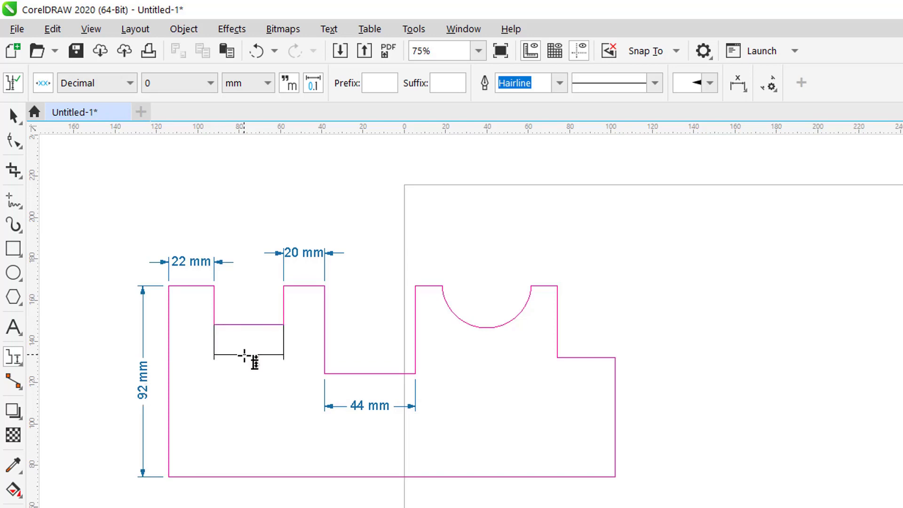
{"action": "left_click", "coordinate": [188, 354]}
{"action": "key", "text": "space"}
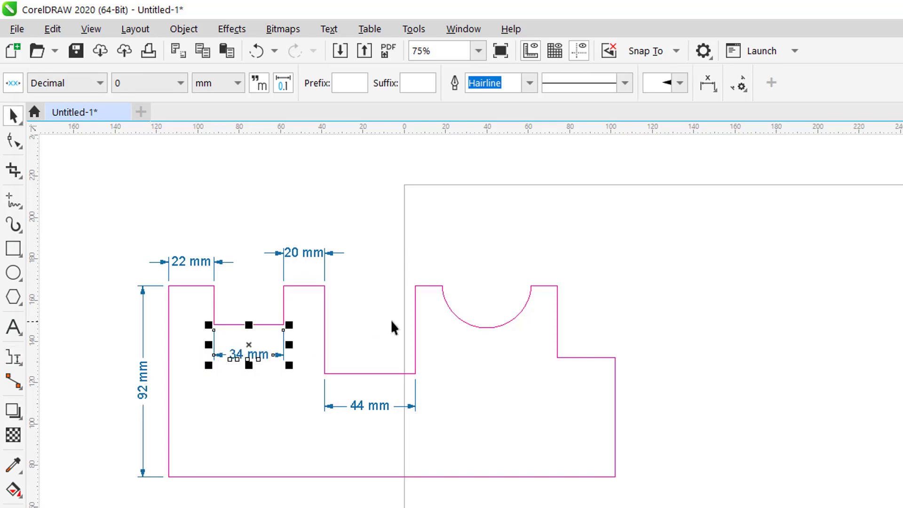
Add a segment dimension to the left part of the semicircular notch's arc, placed inside the notch
{"action": "left_click", "coordinate": [15, 358]}
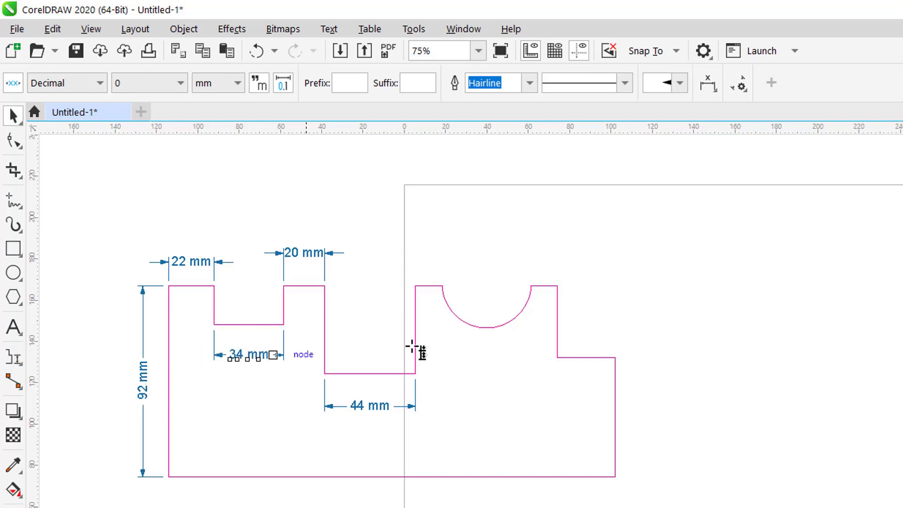
{"action": "left_click", "coordinate": [459, 317]}
{"action": "left_click", "coordinate": [479, 271]}
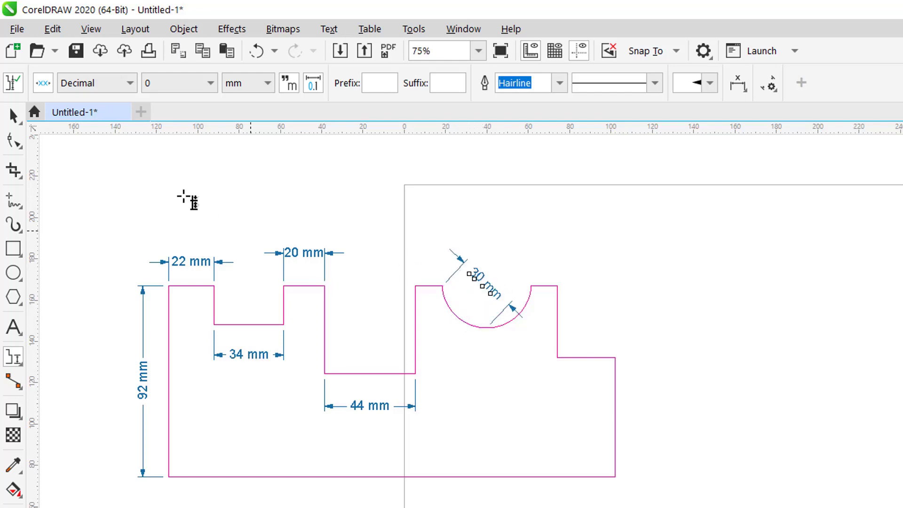
{"action": "left_click", "coordinate": [13, 116]}
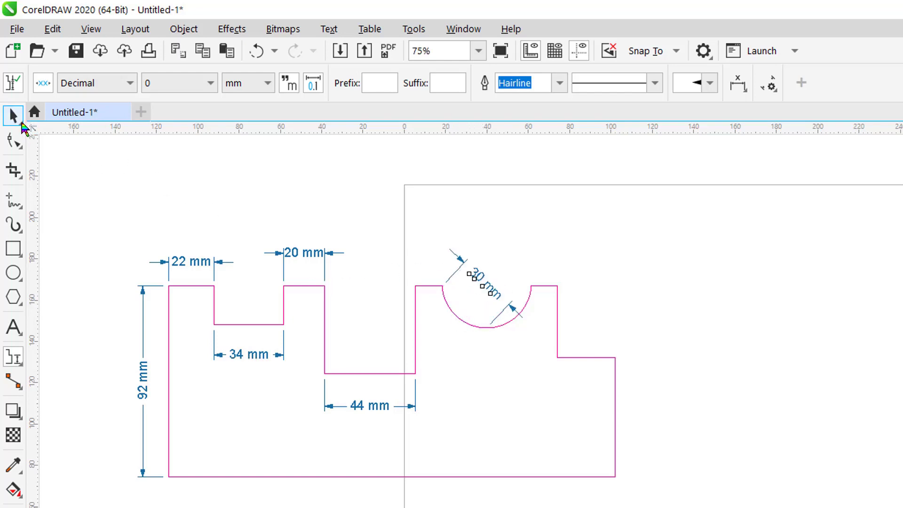
Delete the node at the lowest point of the semicircular notch's arc so the arc becomes a single segment
{"action": "left_click", "coordinate": [259, 220]}
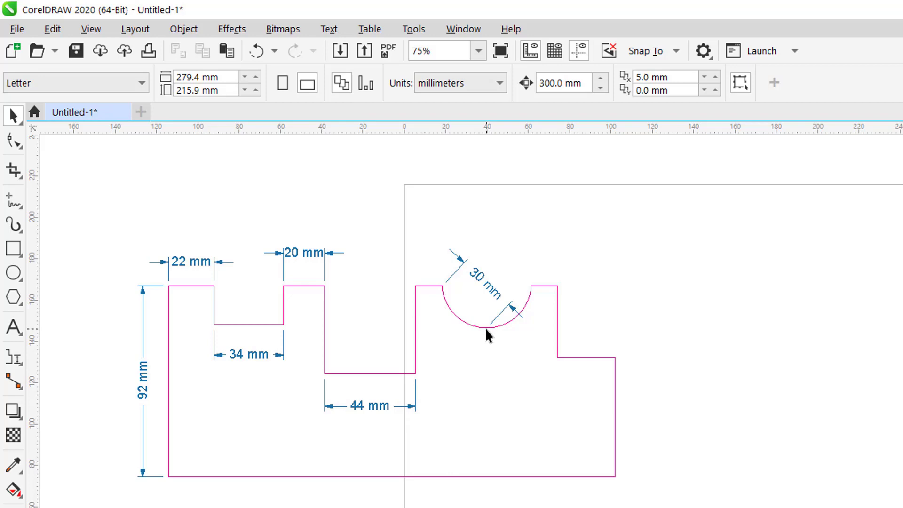
{"action": "left_click", "coordinate": [465, 343]}
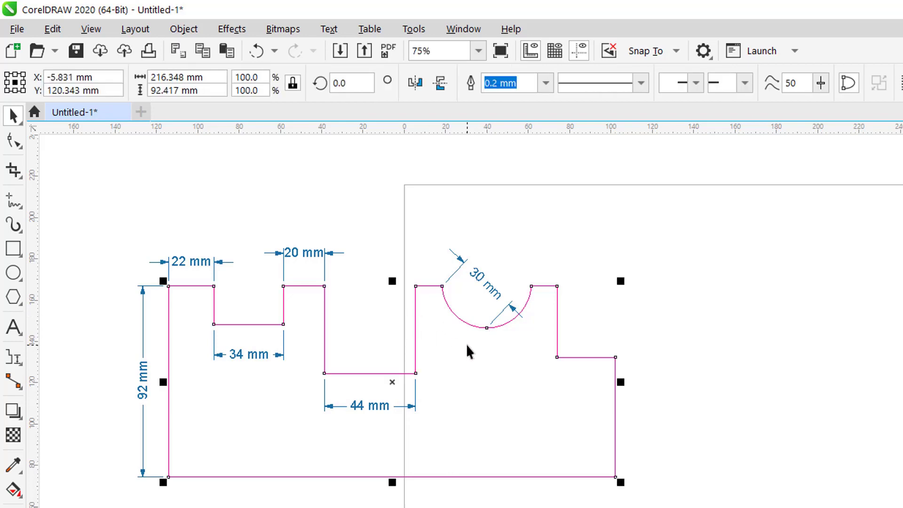
{"action": "left_click", "coordinate": [14, 141]}
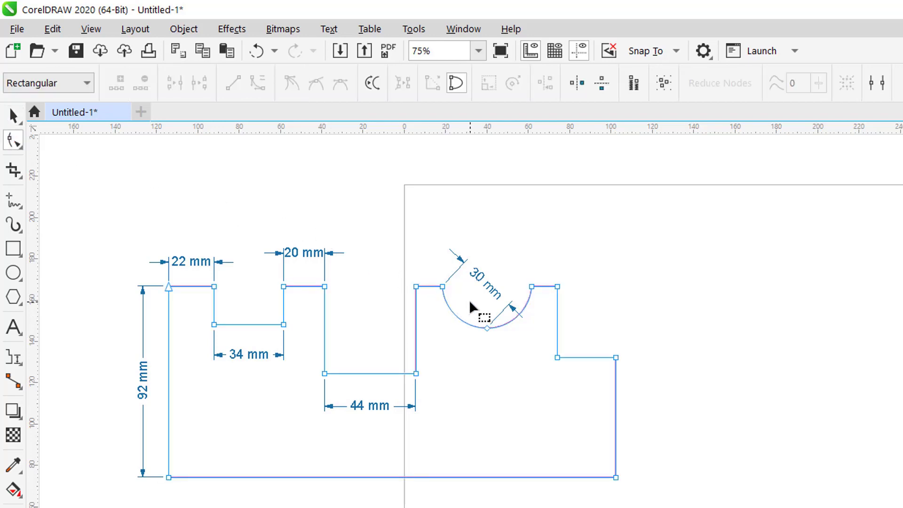
{"action": "left_click_drag", "start_coordinate": [496, 343], "coordinate": [496, 344]}
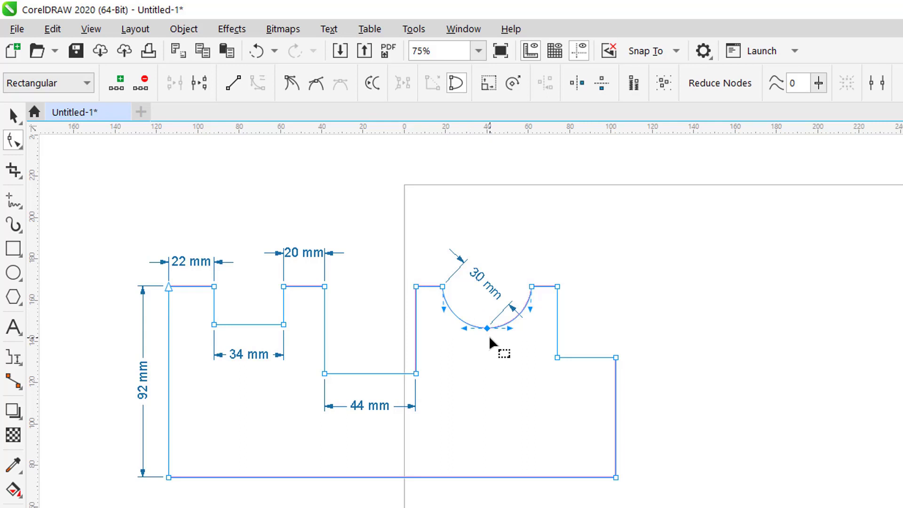
{"action": "key", "text": "Delete"}
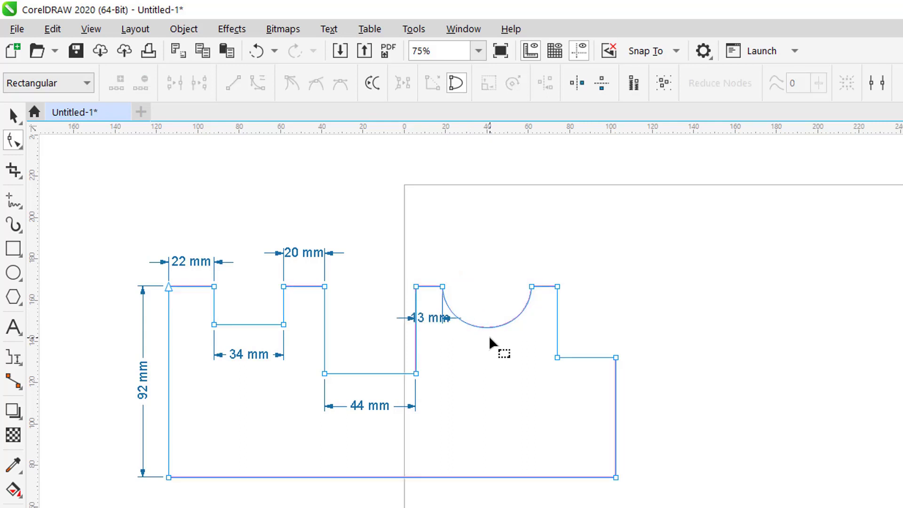
{"action": "key", "text": "space"}
{"action": "key", "text": "Escape"}
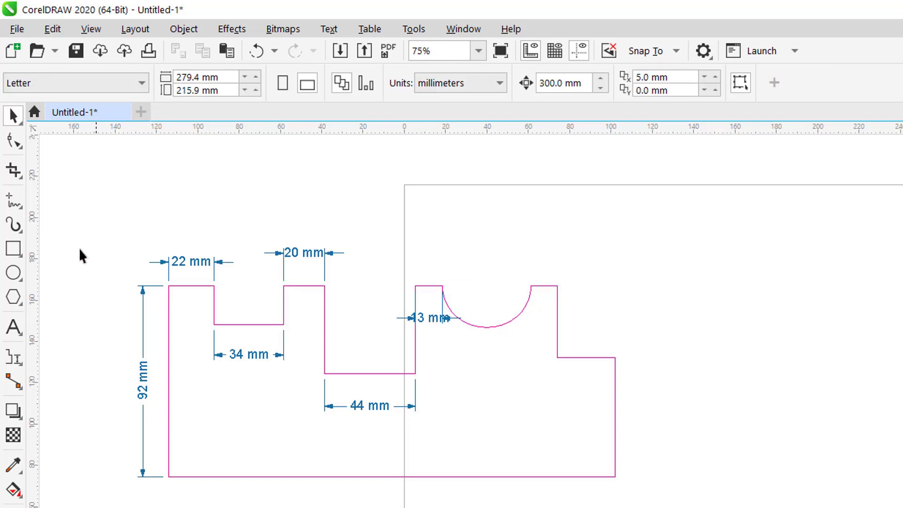
Replace the misplaced dimension beside the semicircular notch with a segment dimension across the notch's full arc, placed above it
{"action": "left_click", "coordinate": [474, 326]}
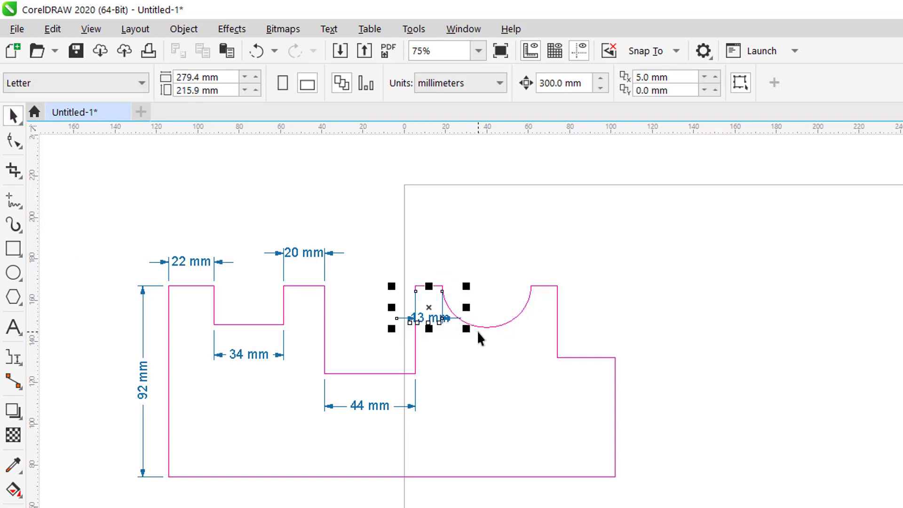
{"action": "key", "text": "Delete"}
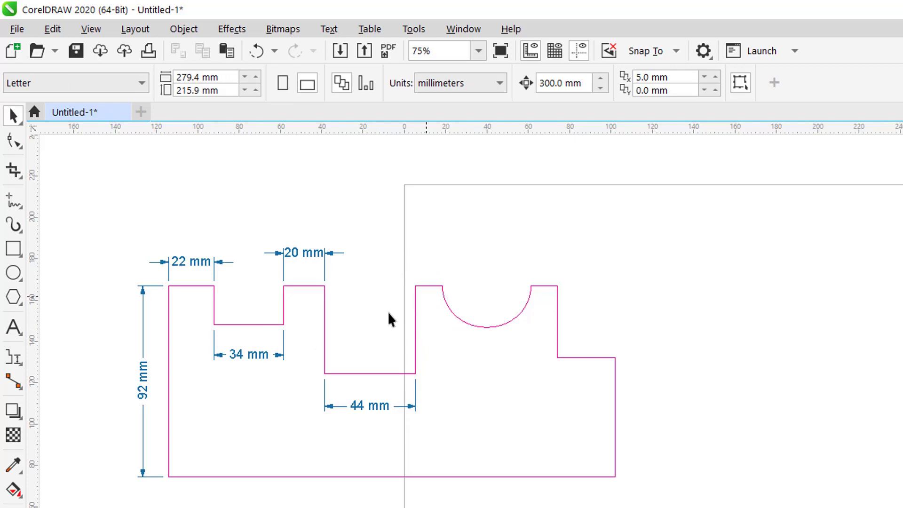
{"action": "left_click", "coordinate": [14, 361]}
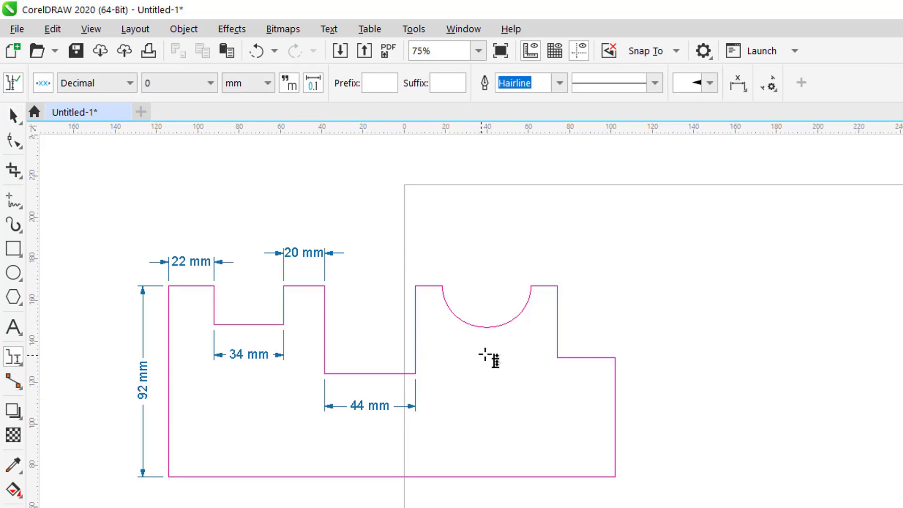
{"action": "left_click", "coordinate": [480, 327]}
{"action": "left_click", "coordinate": [477, 257]}
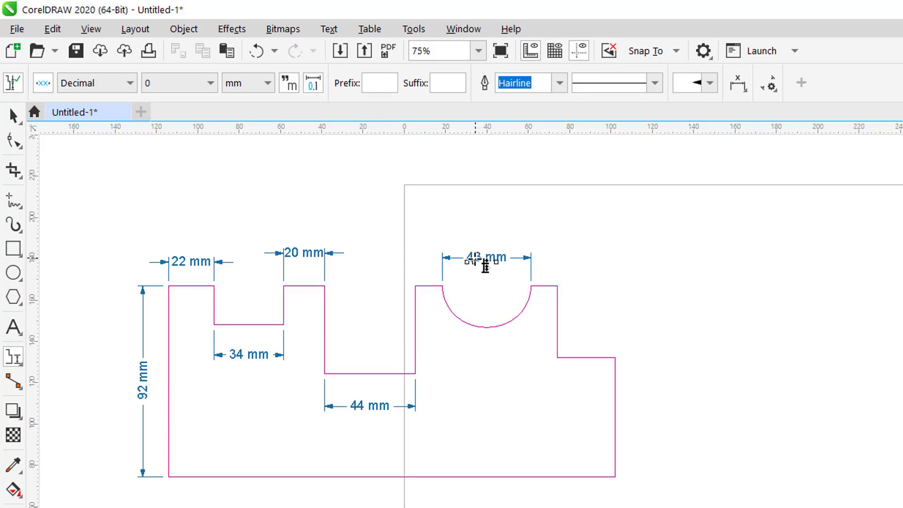
{"action": "key", "text": "space"}
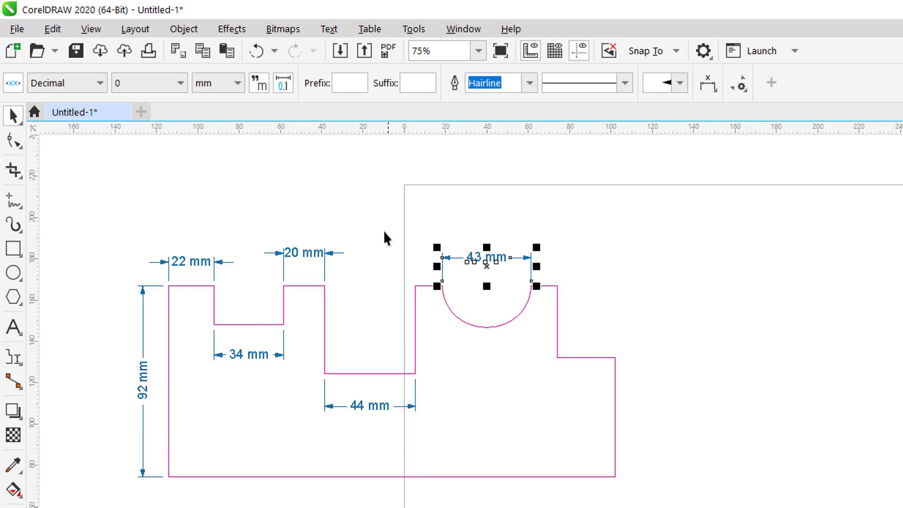
{"action": "key", "text": "Escape"}
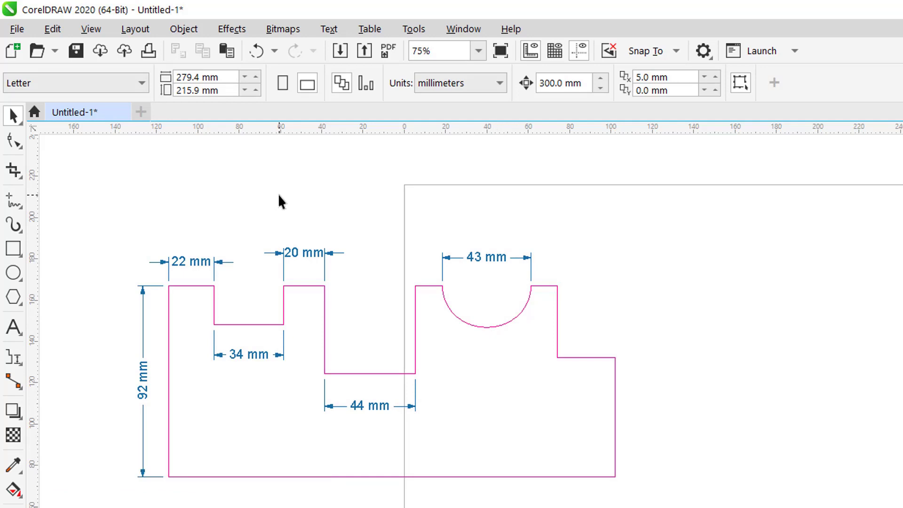
{"action": "left_click", "coordinate": [292, 251]}
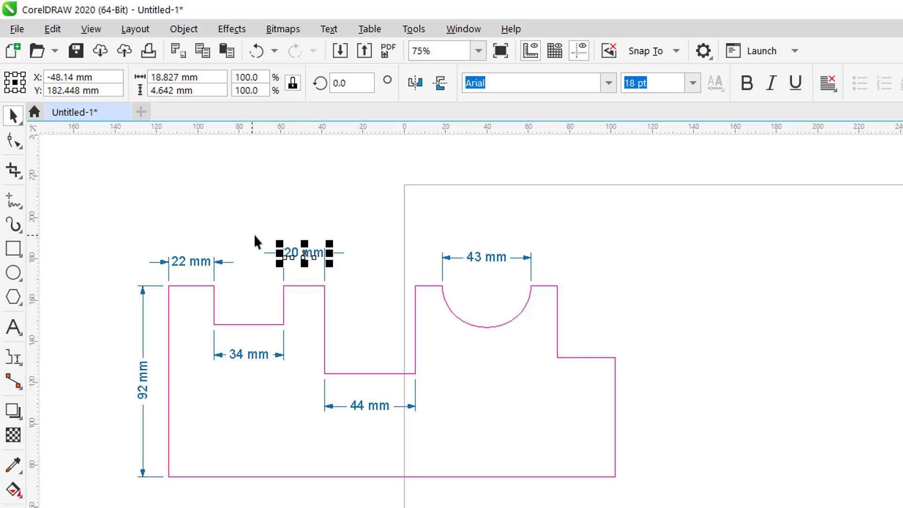
{"action": "left_click", "coordinate": [288, 212]}
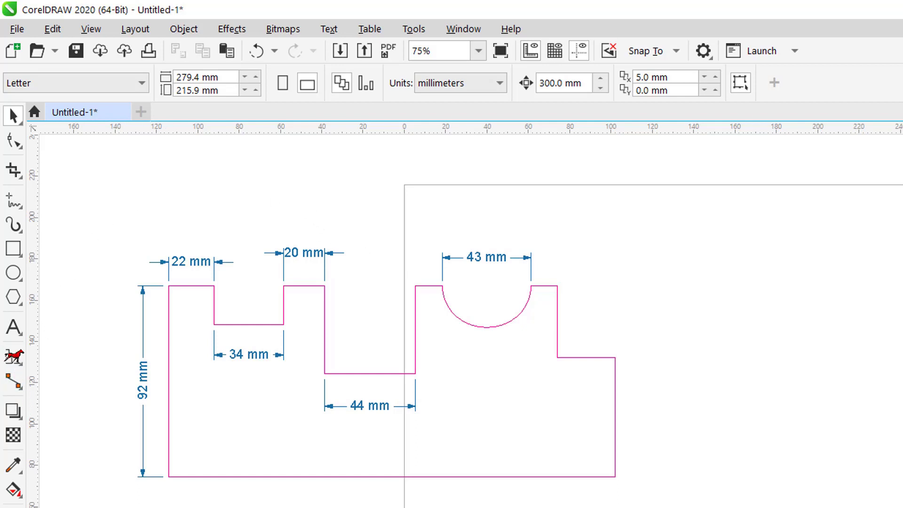
In the dimension tool's default options, change the precision to 0.00 and return it to 0
{"action": "double_click", "coordinate": [14, 360]}
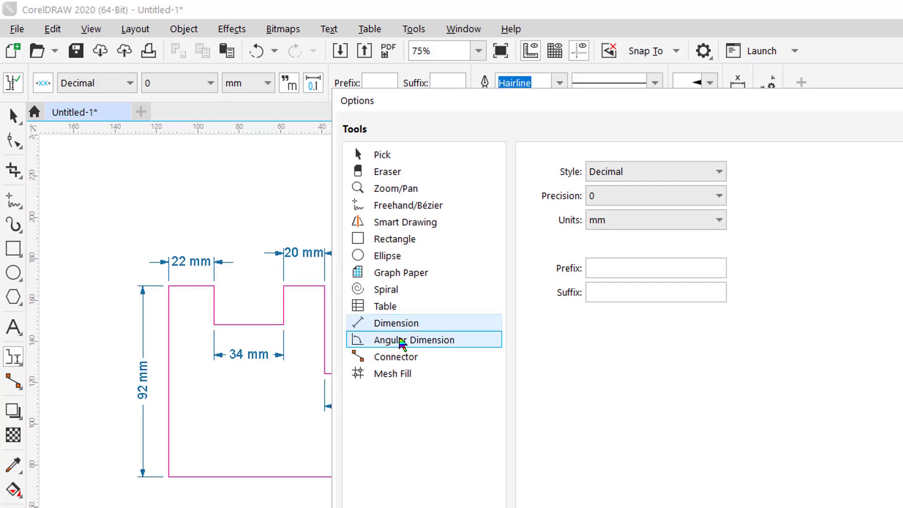
{"action": "left_click", "coordinate": [718, 196]}
{"action": "left_click", "coordinate": [619, 251]}
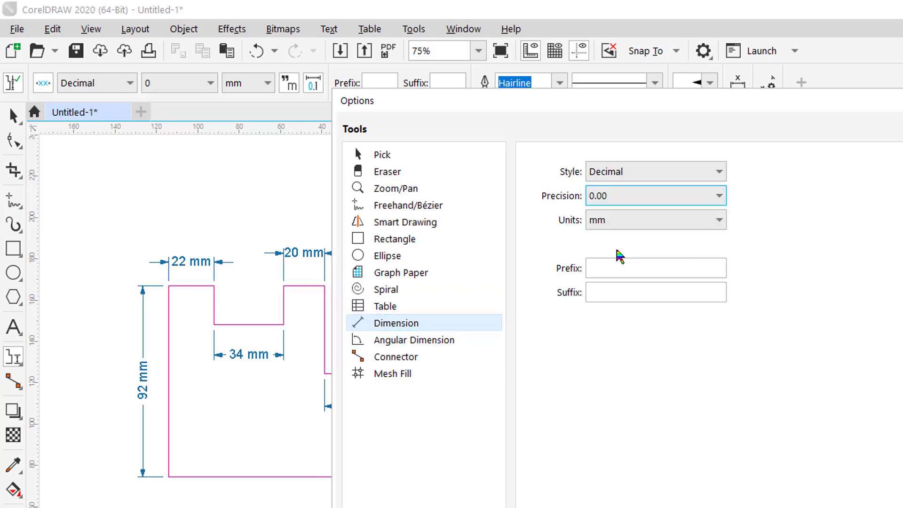
{"action": "left_click", "coordinate": [715, 197]}
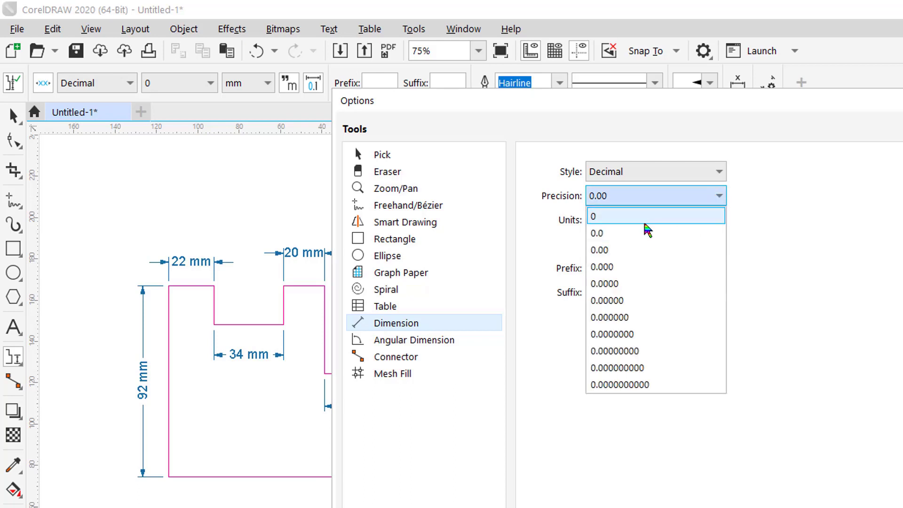
{"action": "left_click", "coordinate": [606, 217]}
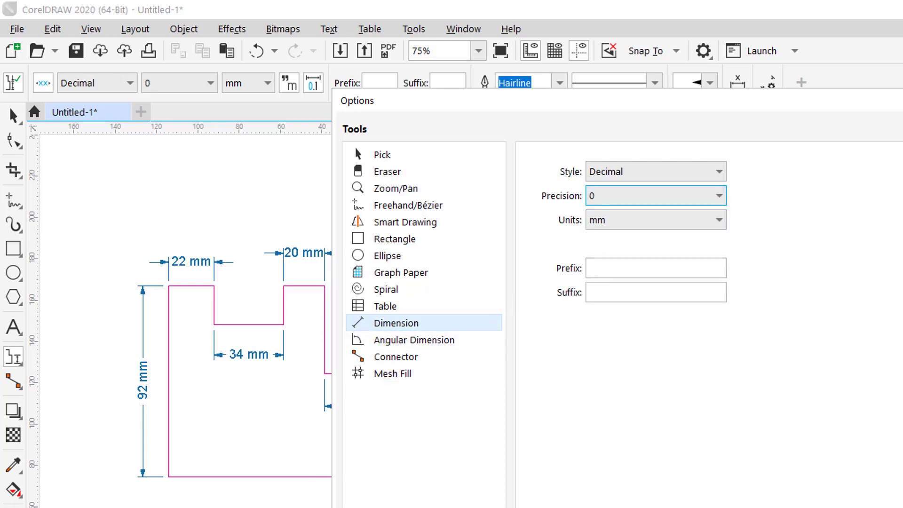
{"action": "key", "text": "Return"}
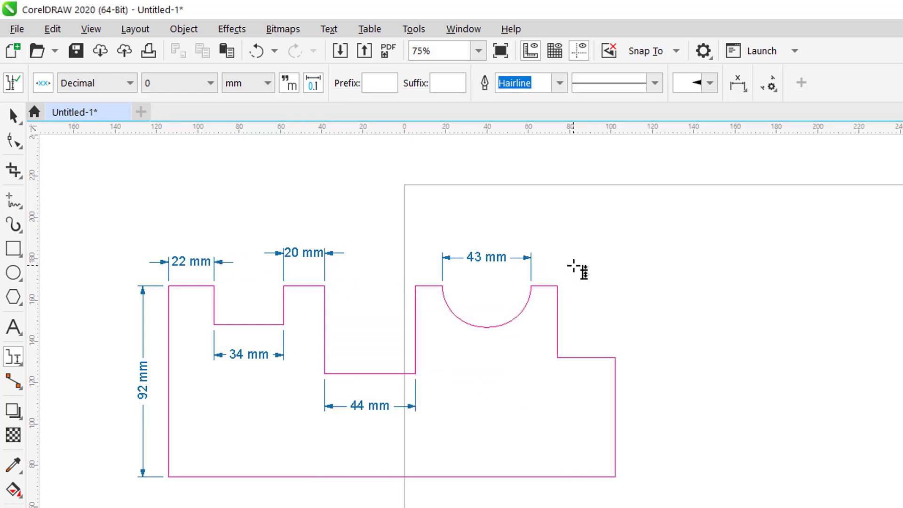
{"action": "left_click", "coordinate": [13, 116]}
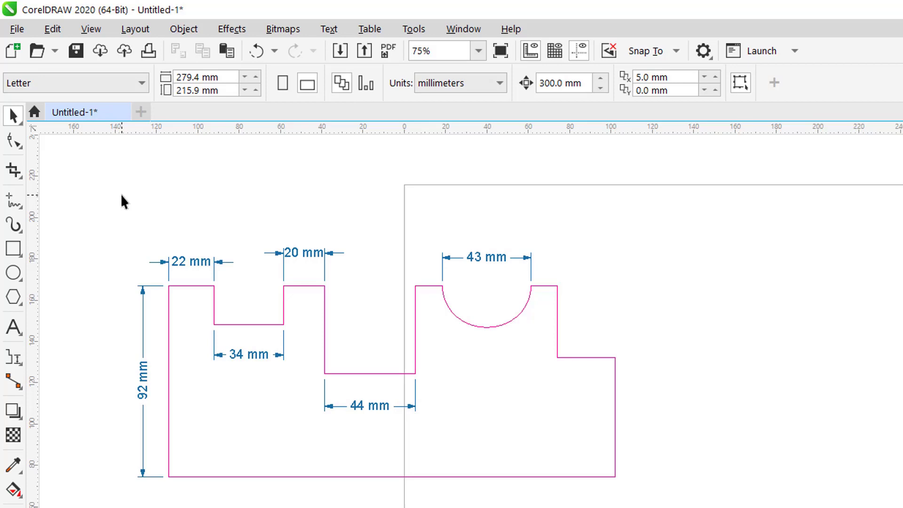
With dynamic dimensioning on, stretch the deep notch's bottom edge to about 62 mm by moving its right corner node, and undo the move
{"action": "left_click", "coordinate": [18, 361]}
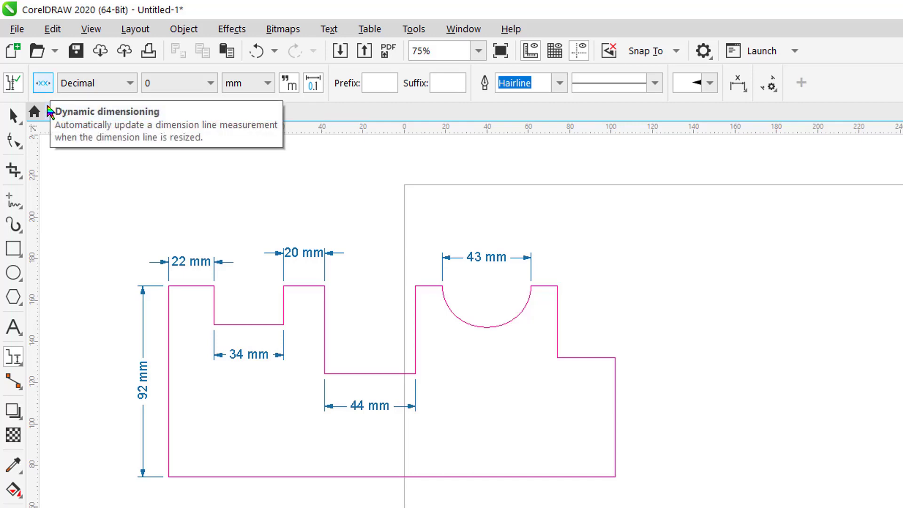
{"action": "key", "text": "space"}
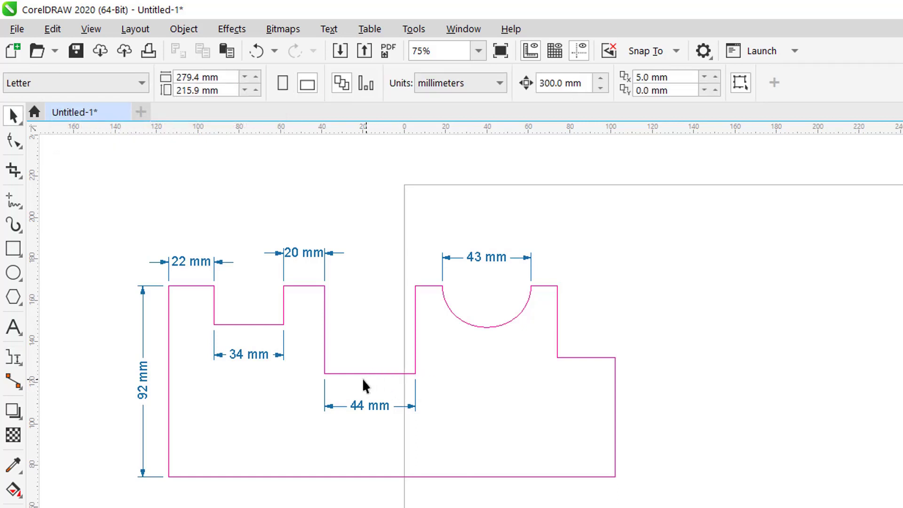
{"action": "left_click", "coordinate": [354, 375]}
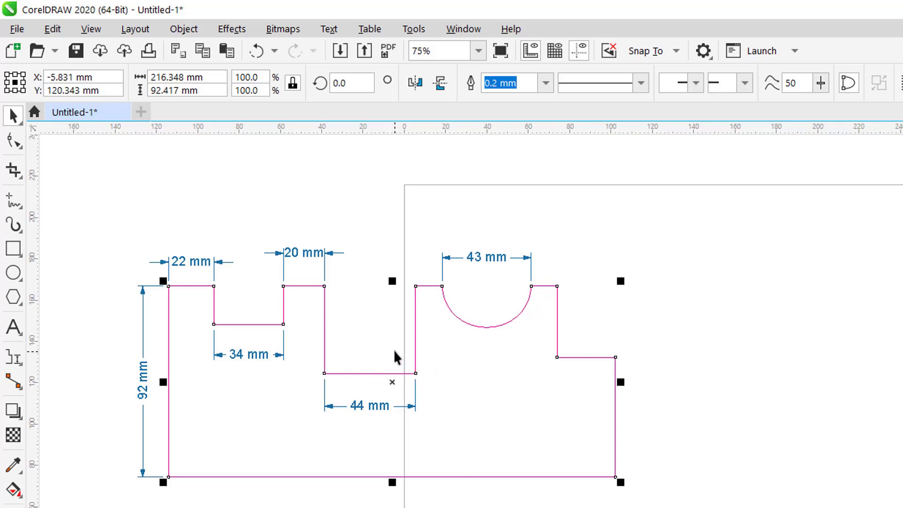
{"action": "key", "text": "F10"}
{"action": "left_click_drag", "start_coordinate": [388, 344], "coordinate": [454, 374]}
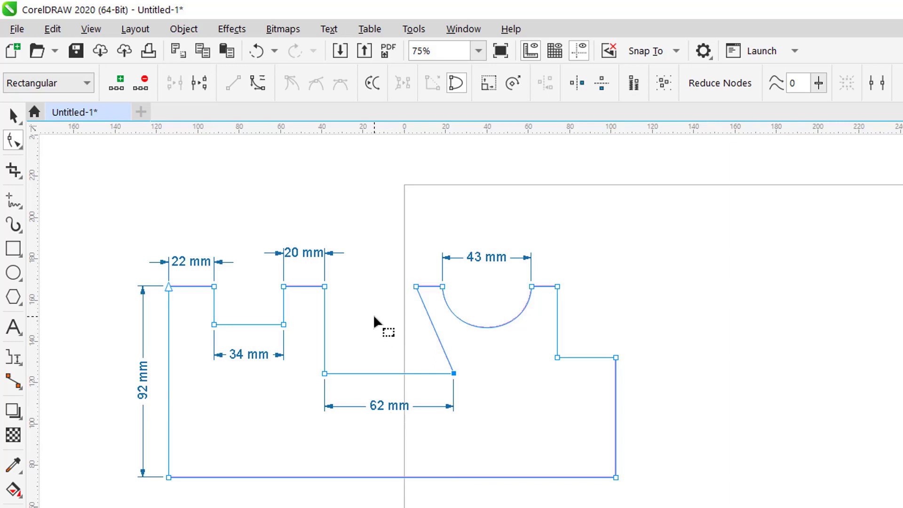
{"action": "key", "text": "ctrl+z"}
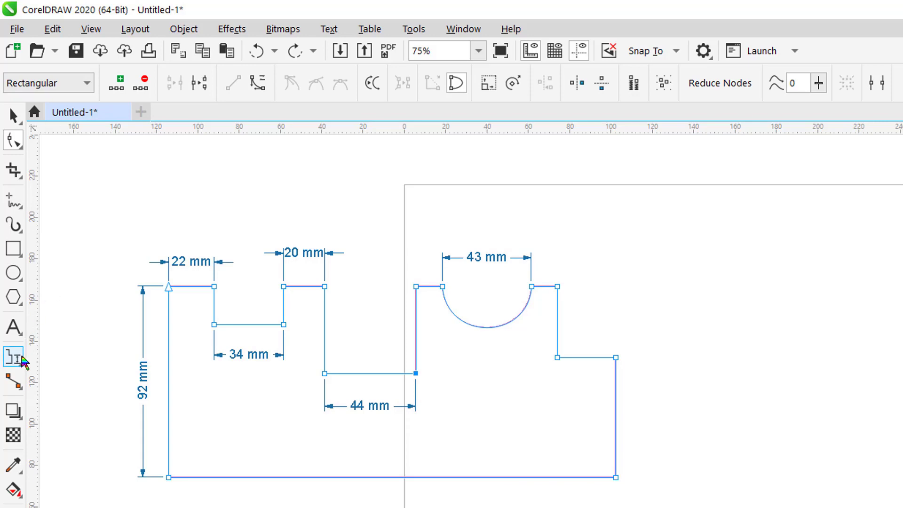
Turn off dynamic dimensioning for the dimension below the deep notch's bottom edge
{"action": "left_click", "coordinate": [14, 357]}
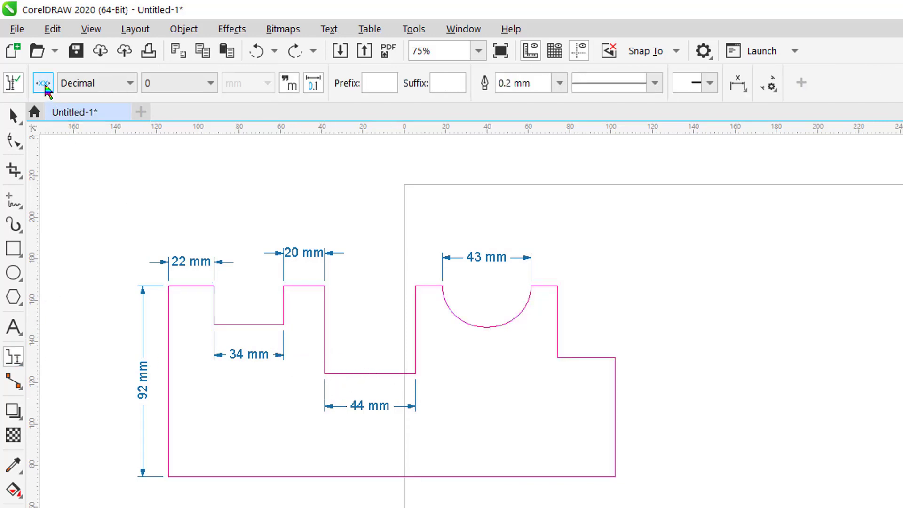
{"action": "left_click", "coordinate": [13, 116]}
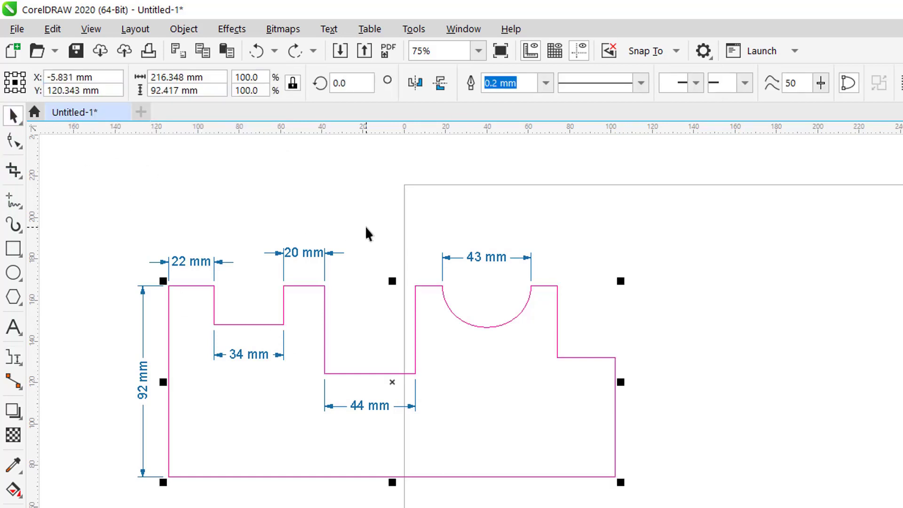
{"action": "left_click", "coordinate": [411, 391]}
{"action": "left_click", "coordinate": [415, 394]}
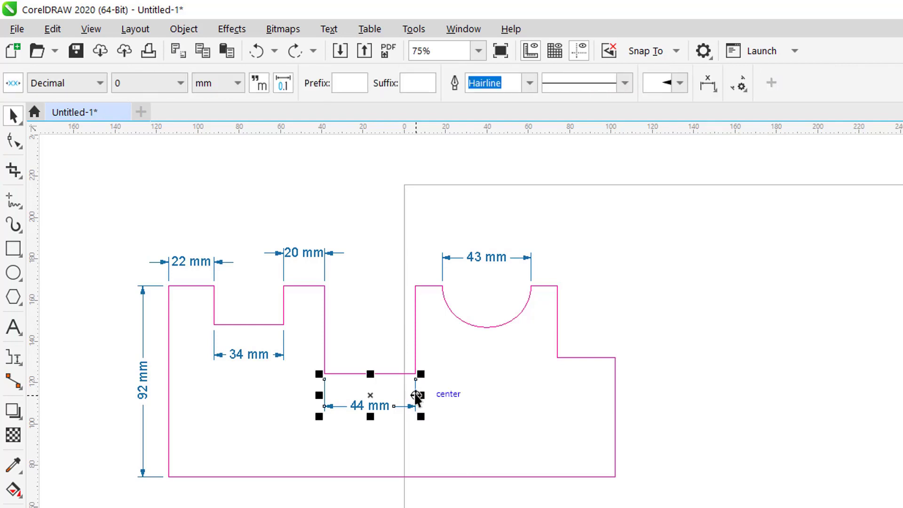
{"action": "left_click", "coordinate": [14, 83]}
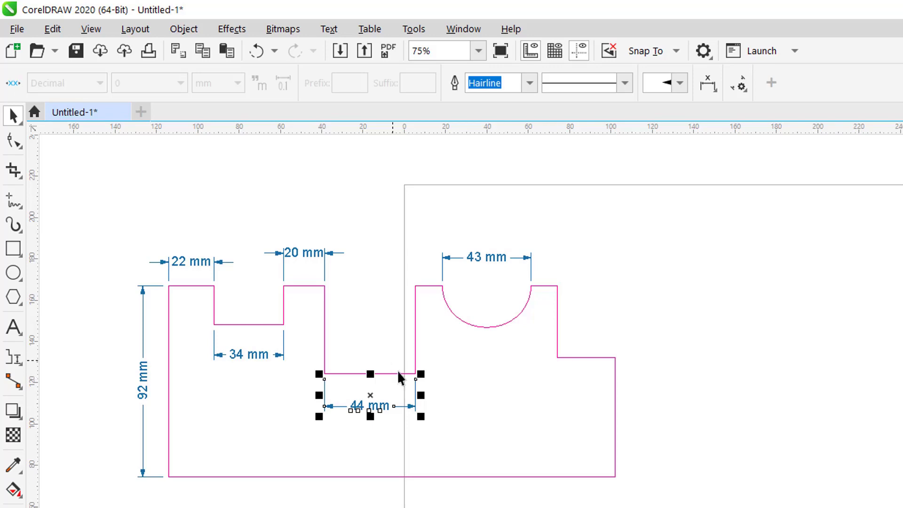
{"action": "left_click", "coordinate": [419, 377]}
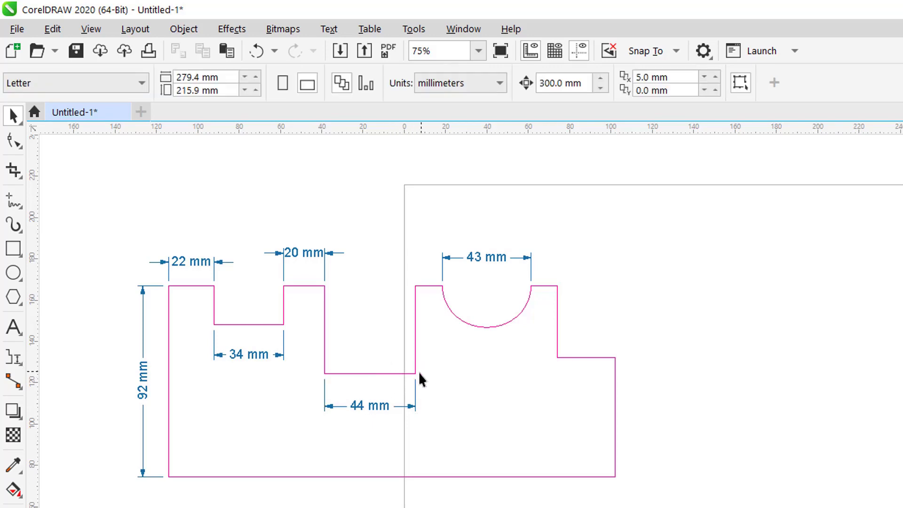
Try stretching the deep notch's bottom edge twice with its dimension non-dynamic by moving the right corner node, and undo both moves
{"action": "left_click", "coordinate": [414, 374]}
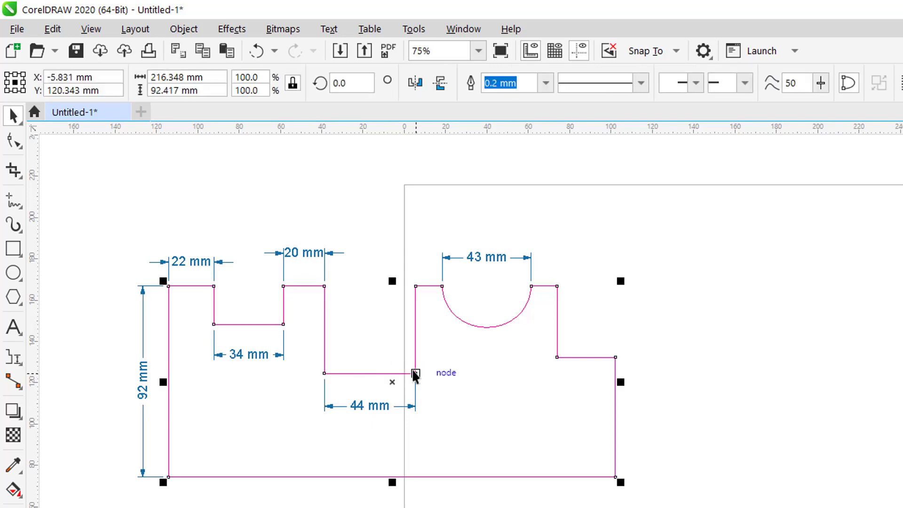
{"action": "key", "text": "F10"}
{"action": "left_click_drag", "start_coordinate": [397, 353], "coordinate": [450, 393]}
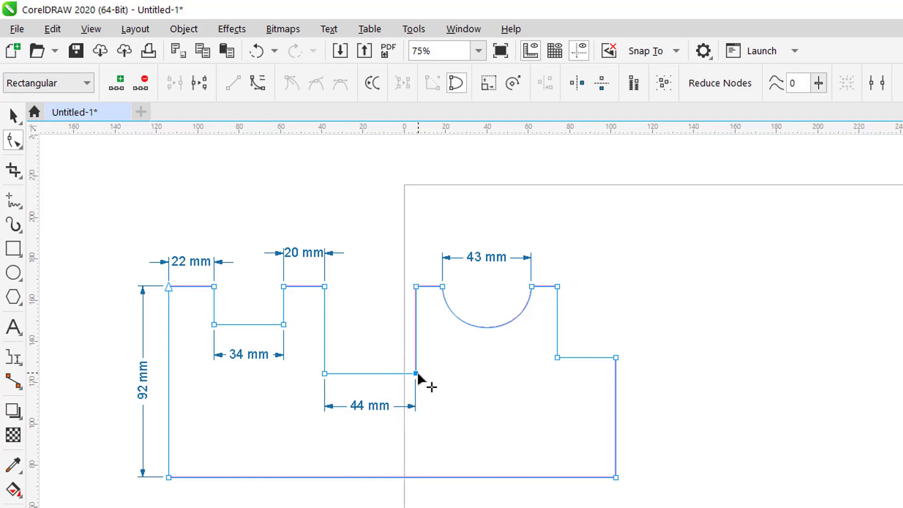
{"action": "left_click_drag", "start_coordinate": [416, 371], "coordinate": [453, 376]}
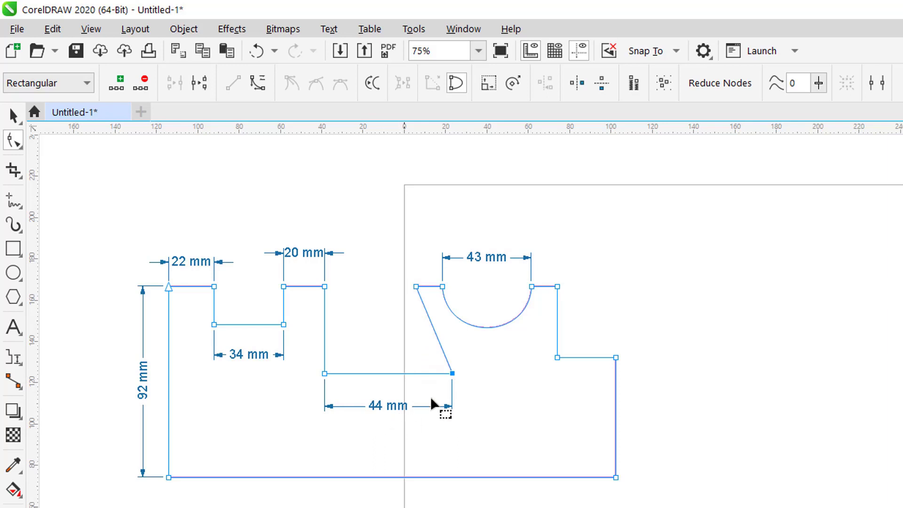
{"action": "left_click_drag", "start_coordinate": [453, 374], "coordinate": [494, 373]}
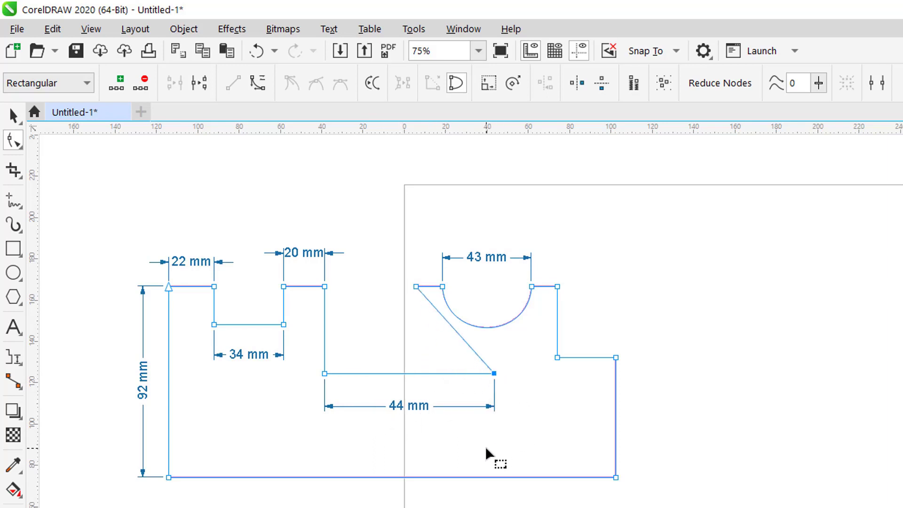
{"action": "key", "text": "ctrl+z"}
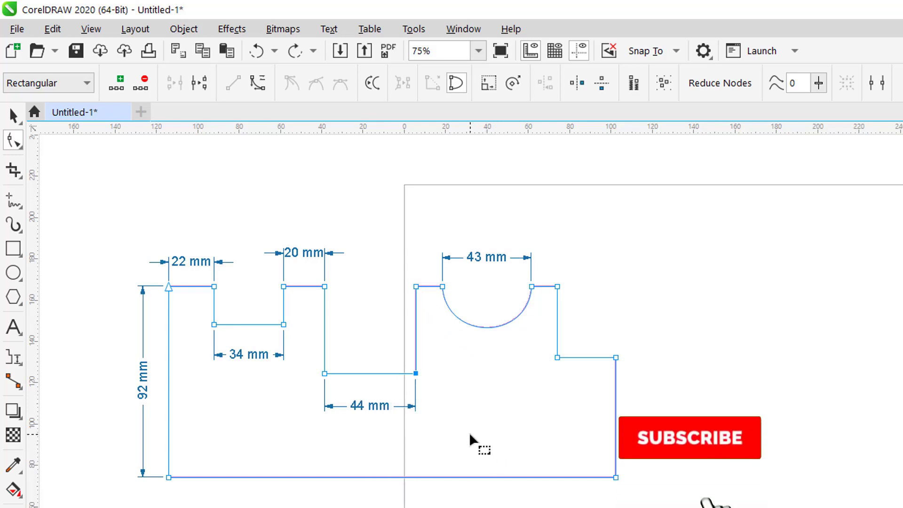
Turn dynamic dimensioning back on for the dimension below the deep notch's bottom edge
{"action": "key", "text": "space"}
{"action": "left_click", "coordinate": [416, 399]}
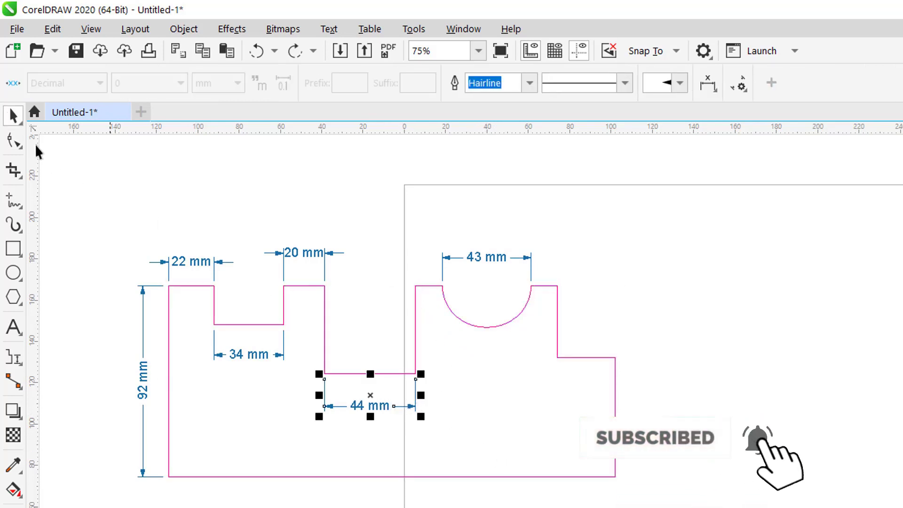
{"action": "left_click", "coordinate": [13, 83]}
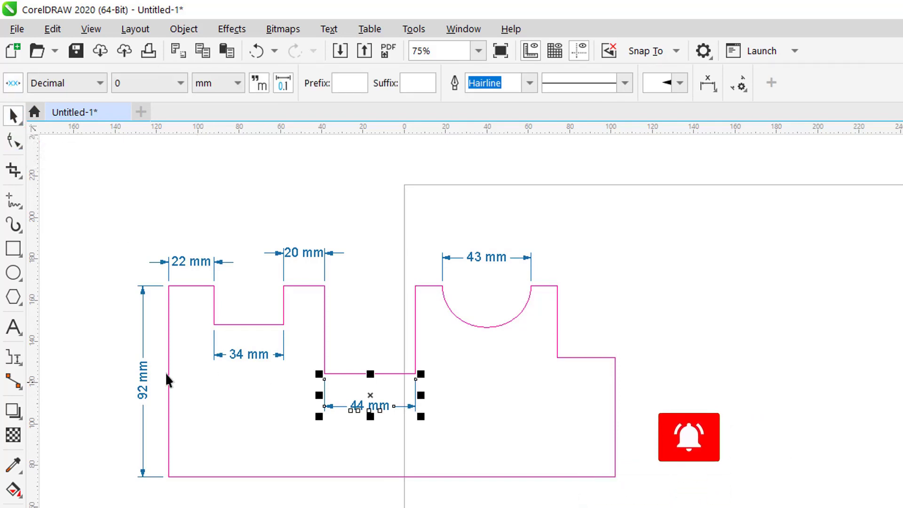
{"action": "left_click", "coordinate": [143, 334]}
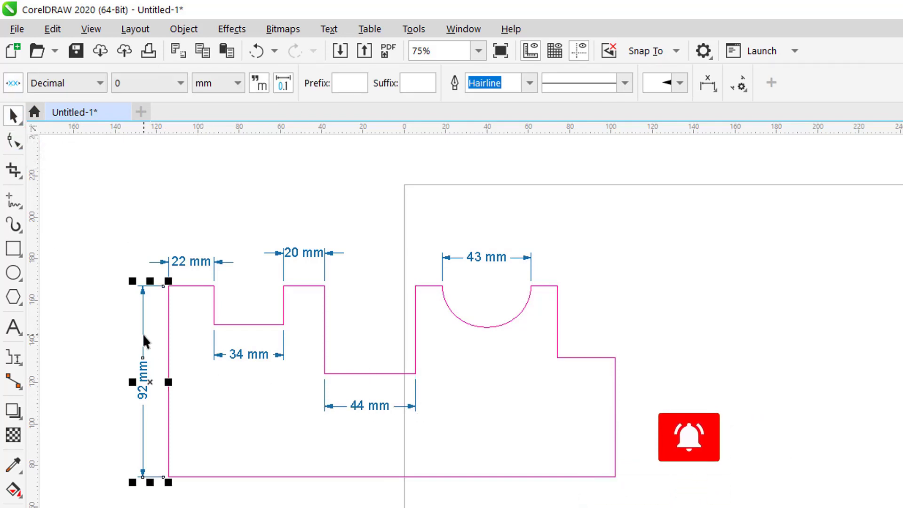
{"action": "left_click", "coordinate": [166, 200]}
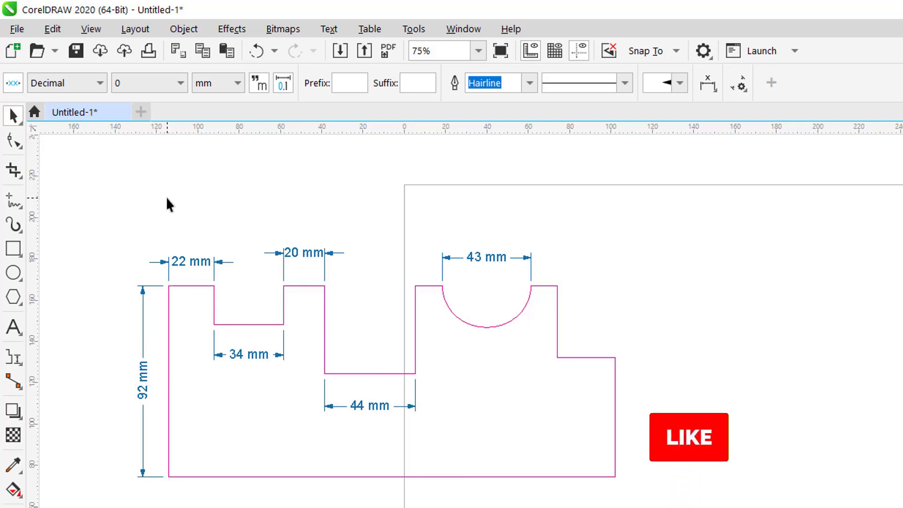
Delete all the dimensions around the notched shape, keeping the shape itself
{"action": "left_click", "coordinate": [13, 357]}
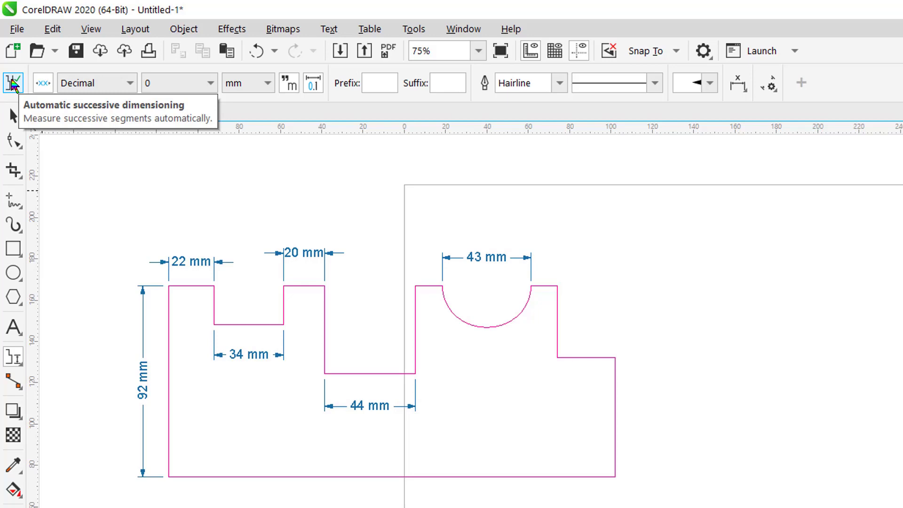
{"action": "left_click", "coordinate": [14, 117]}
{"action": "left_click_drag", "start_coordinate": [87, 200], "coordinate": [560, 454]}
{"action": "key", "text": "Delete"}
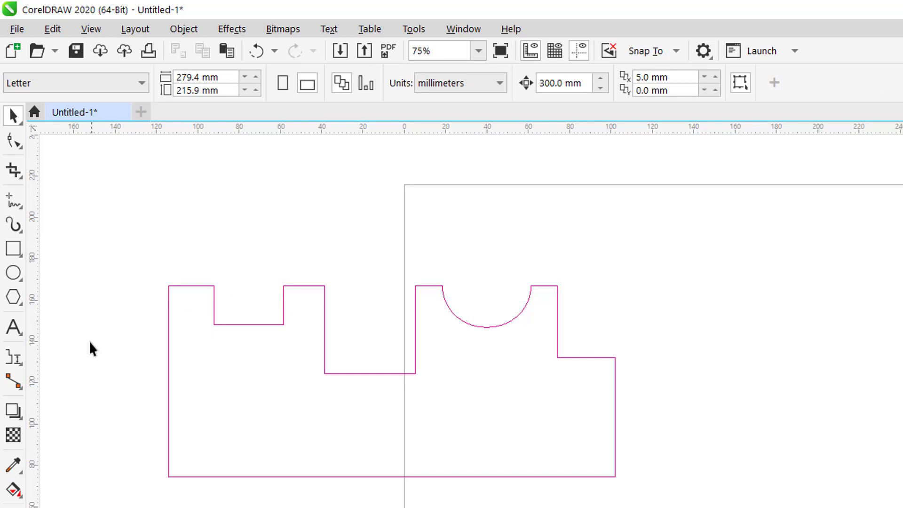
Dimension the segments from the shape's upper-left corner to the arc's left end with automatic successive dimensioning, placing the dimensions above the shape
{"action": "left_click", "coordinate": [14, 357]}
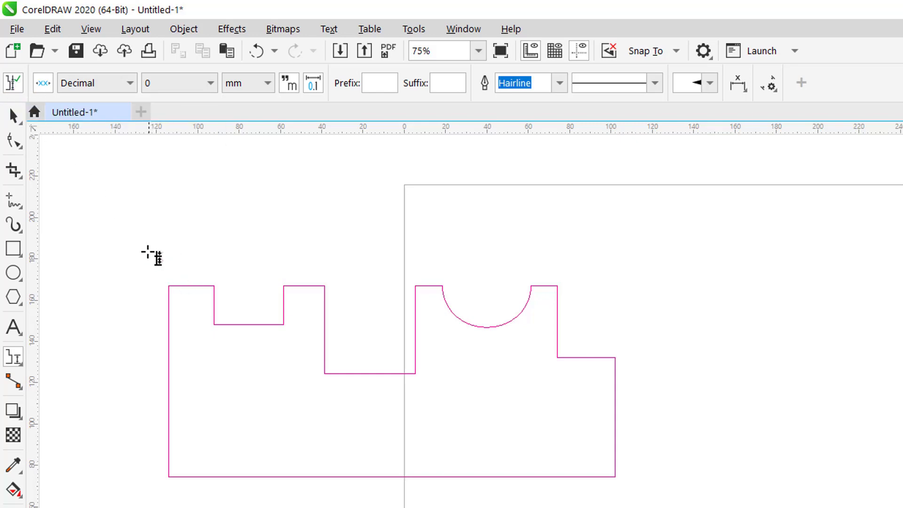
{"action": "left_click_drag", "start_coordinate": [137, 231], "coordinate": [488, 340]}
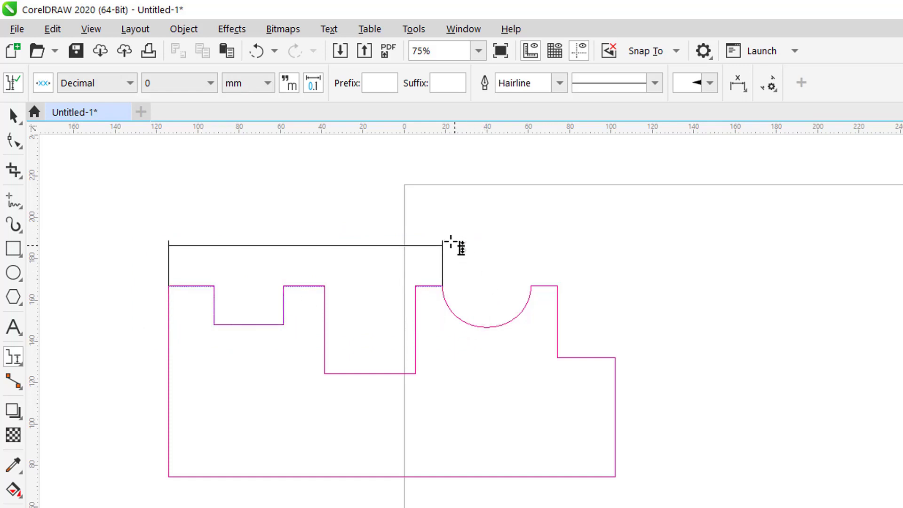
{"action": "left_click", "coordinate": [444, 235]}
{"action": "left_click", "coordinate": [13, 115]}
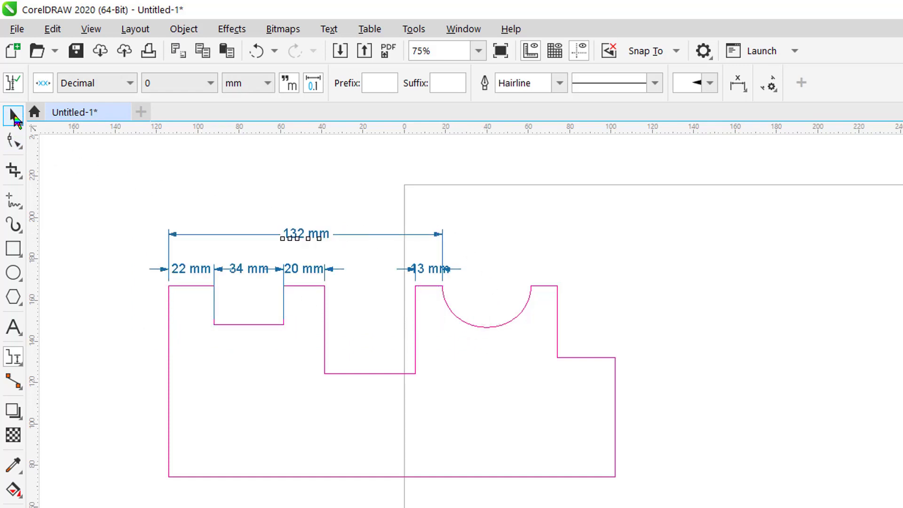
{"action": "left_click", "coordinate": [103, 149]}
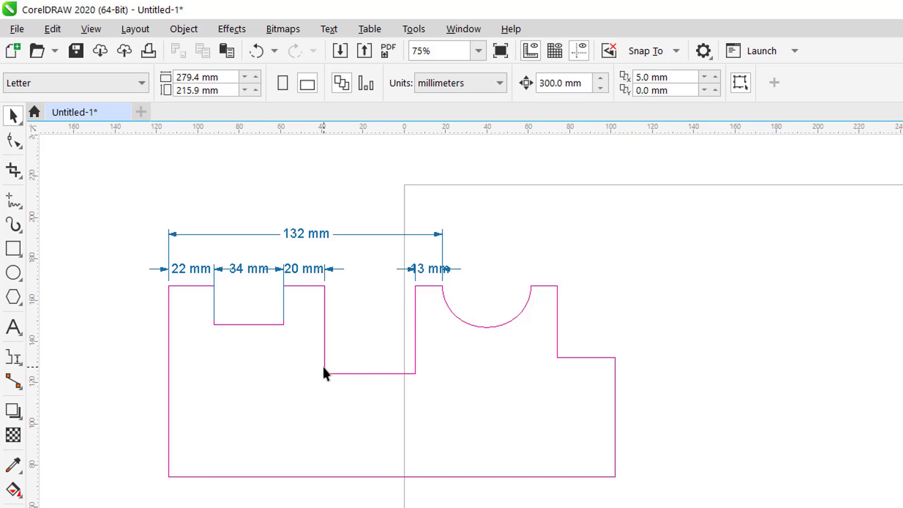
{"action": "left_click_drag", "start_coordinate": [117, 184], "coordinate": [486, 347]}
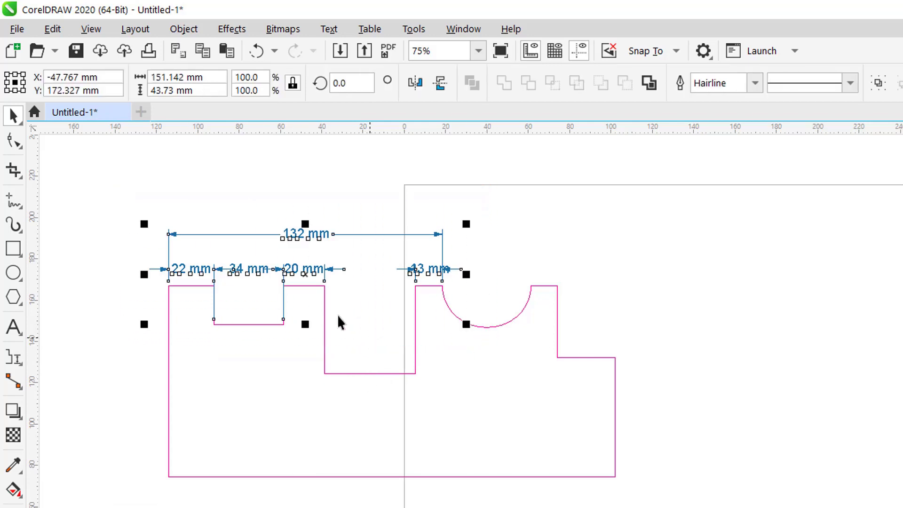
{"action": "left_click", "coordinate": [164, 193]}
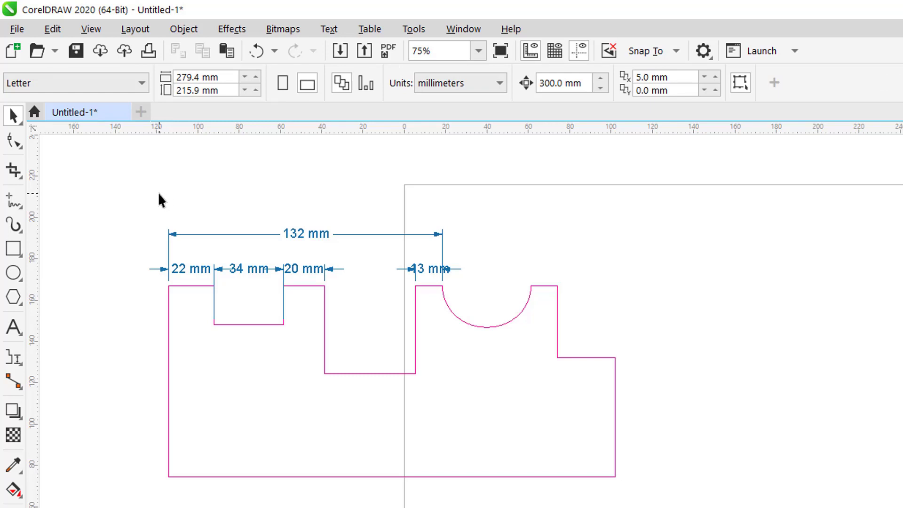
{"action": "mouse_move", "coordinate": [126, 178]}
{"action": "left_mouse_down"}
{"action": "mouse_move", "coordinate": [312, 319]}
{"action": "mouse_move", "coordinate": [451, 394]}
{"action": "left_mouse_up"}
Add a 2-leg callout with the text "Đường cong" pointing at the lower-left part of the semicircular arc
{"action": "left_click", "coordinate": [14, 358]}
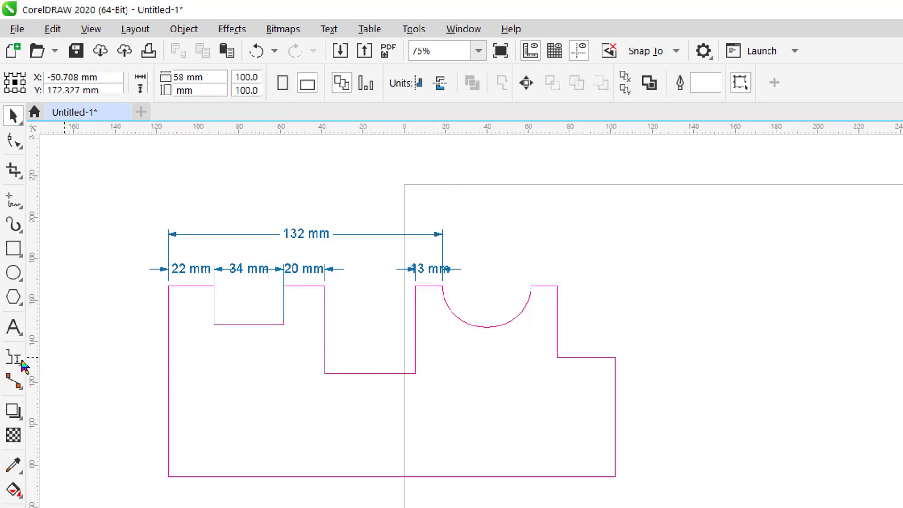
{"action": "left_click", "coordinate": [21, 363]}
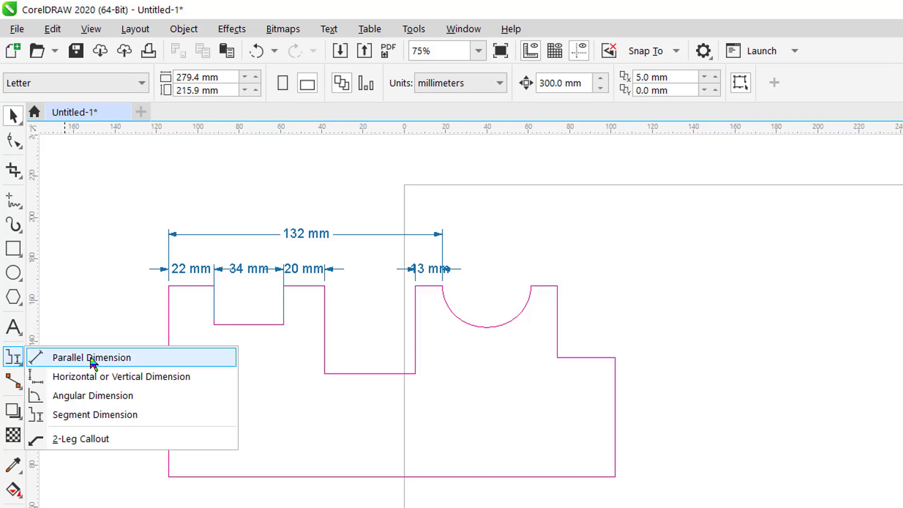
{"action": "left_click", "coordinate": [111, 439]}
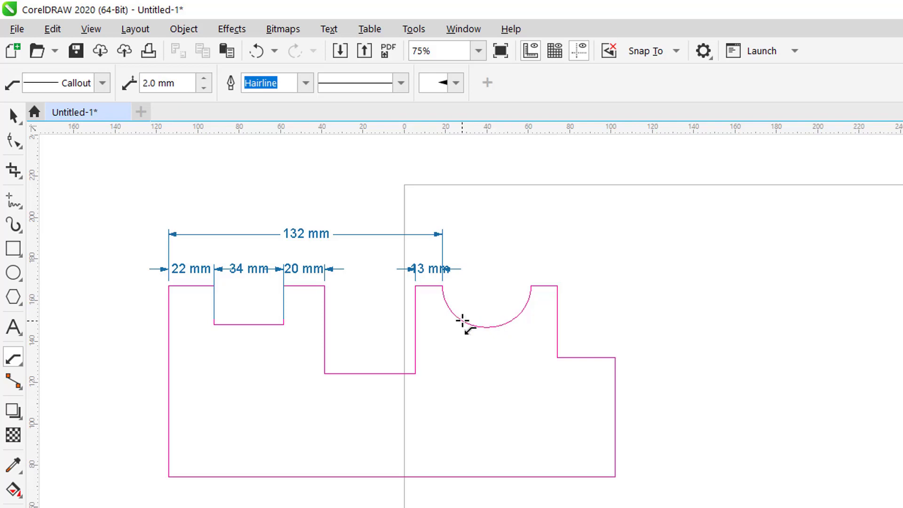
{"action": "left_click_drag", "start_coordinate": [462, 321], "coordinate": [514, 241]}
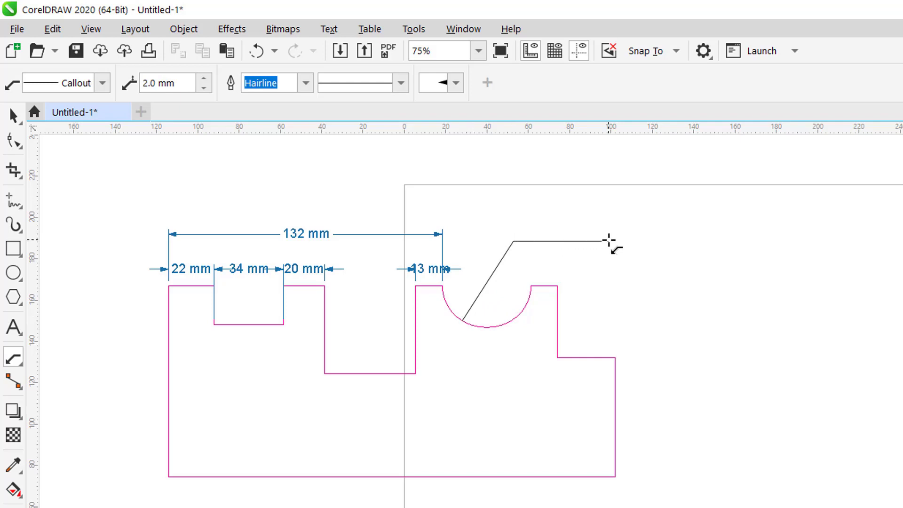
{"action": "left_click", "coordinate": [609, 241]}
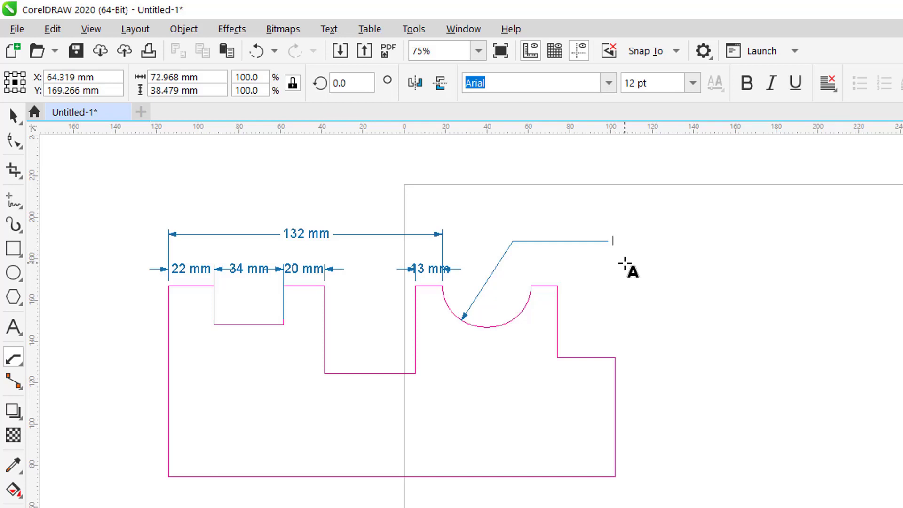
{"action": "type", "text": "Đường cong"}
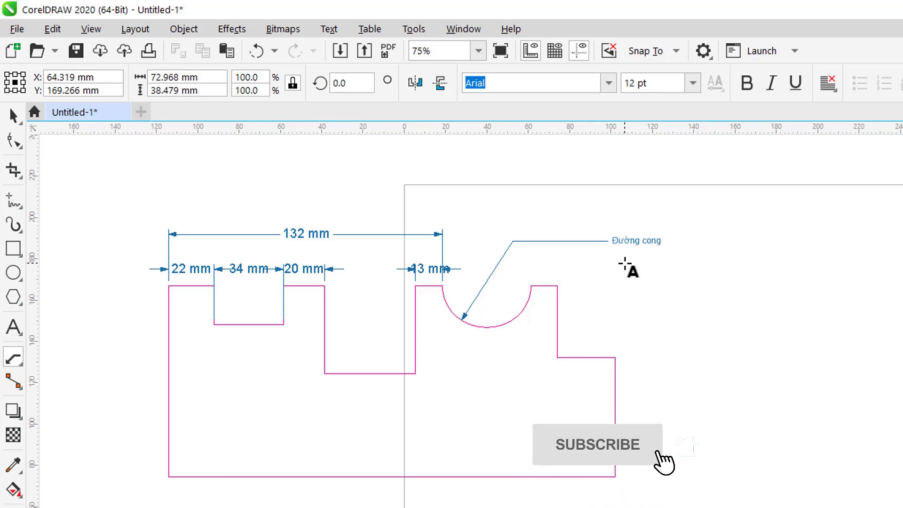
{"action": "key", "text": "ctrl+space"}
{"action": "left_click", "coordinate": [526, 177]}
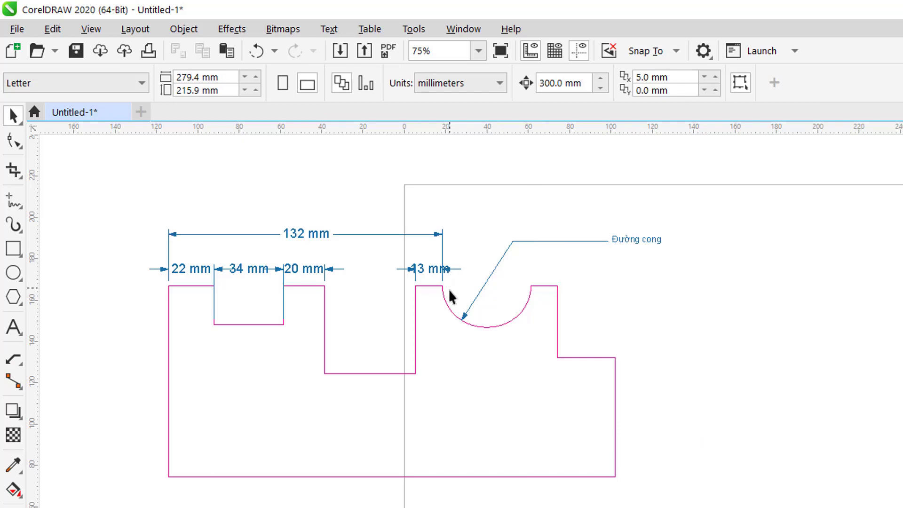
Try moving the "Đường cong" callout away from the arc to the right, and undo the move
{"action": "left_click", "coordinate": [516, 241]}
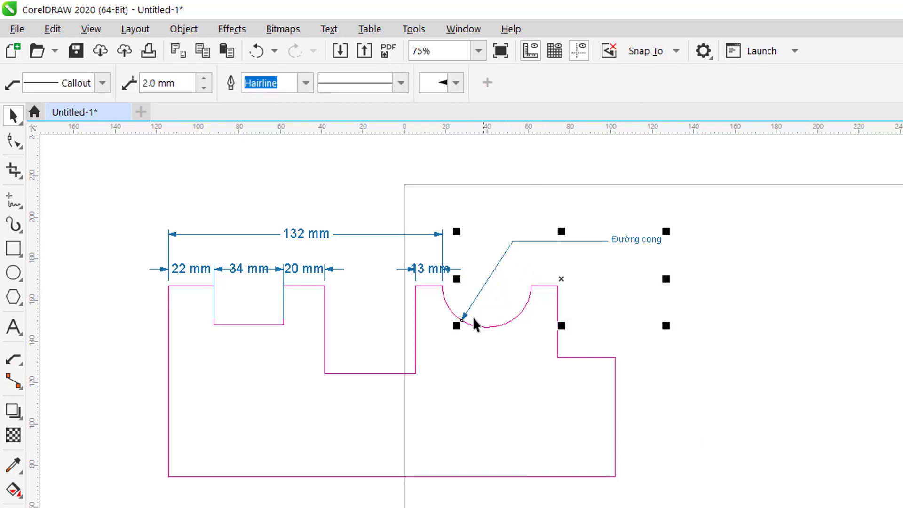
{"action": "left_click_drag", "start_coordinate": [532, 241], "coordinate": [671, 240]}
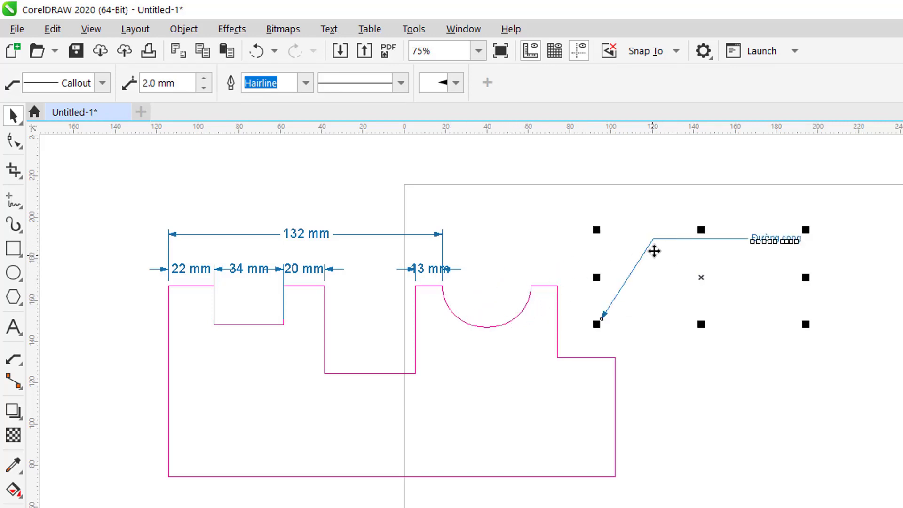
{"action": "key", "text": "ctrl+z"}
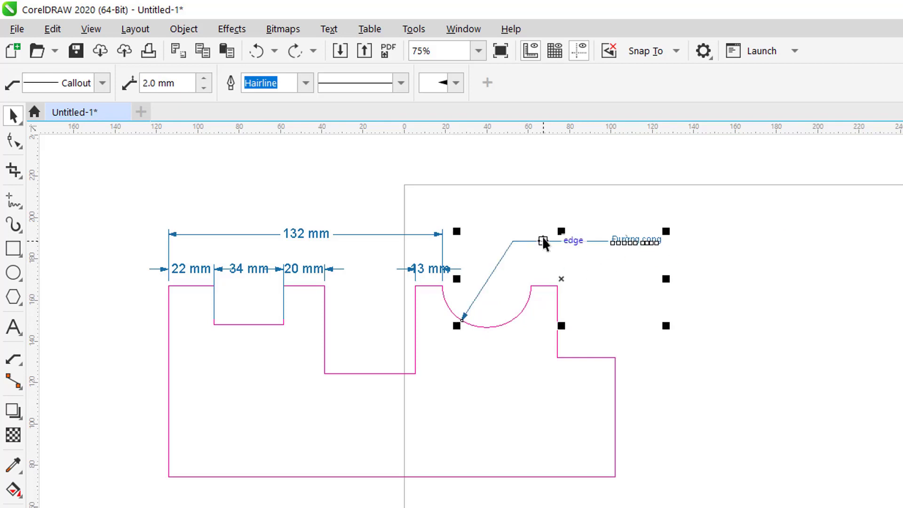
{"action": "left_click", "coordinate": [540, 193]}
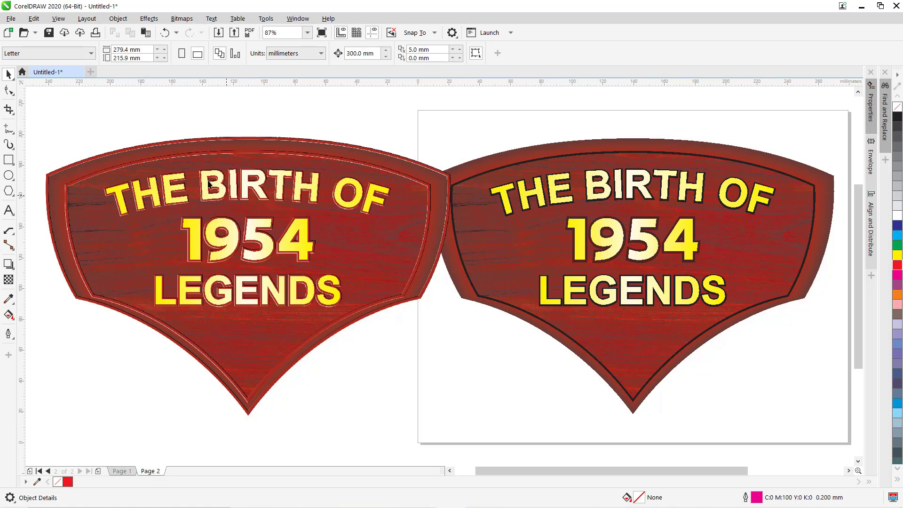
Delete the left copy of the "THE BIRTH OF 1954 LEGENDS" badge on Page 2
{"action": "left_click_drag", "start_coordinate": [30, 103], "coordinate": [475, 454]}
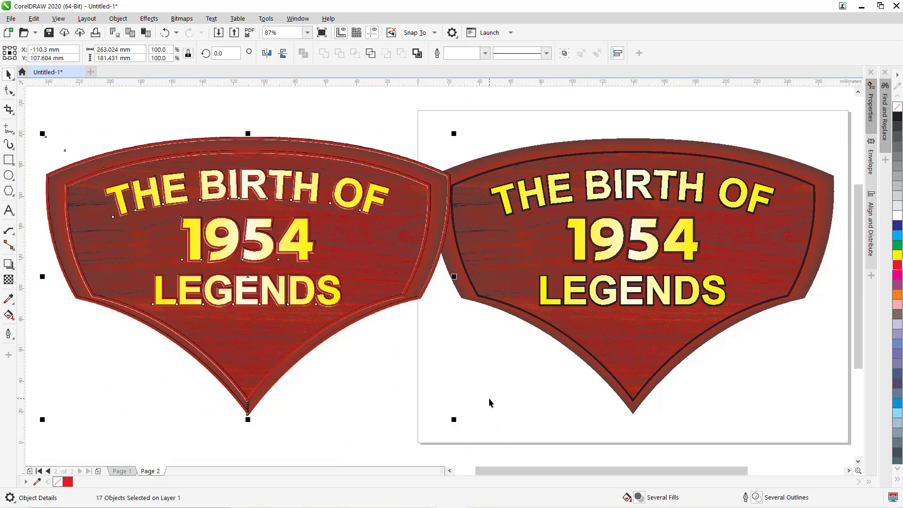
{"action": "key", "text": "Delete"}
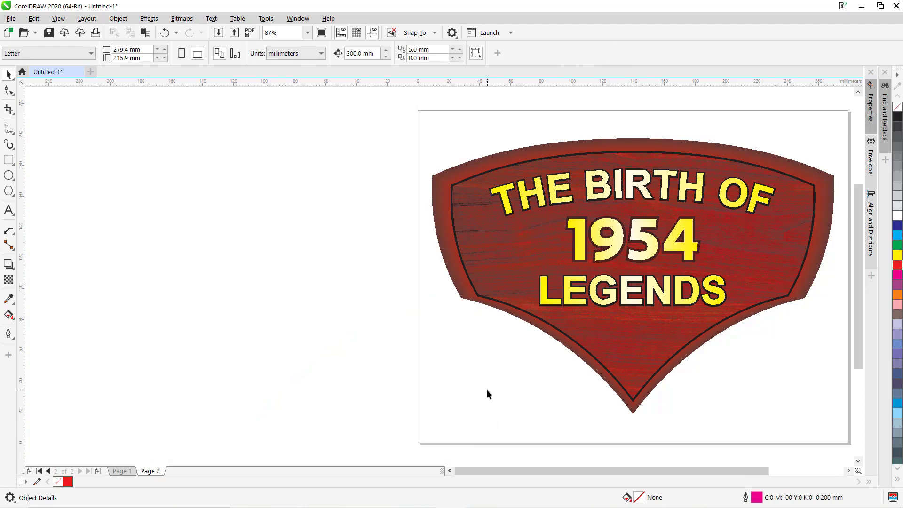
{"action": "key", "text": "F4"}
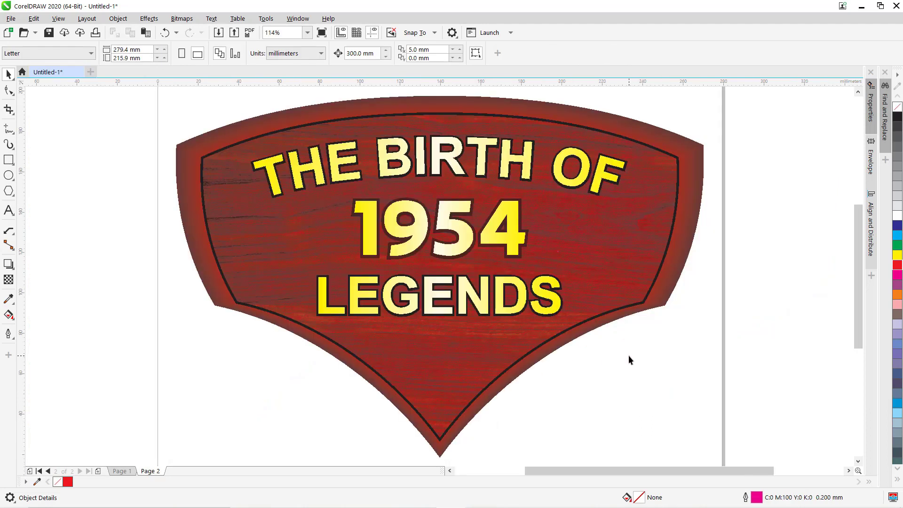
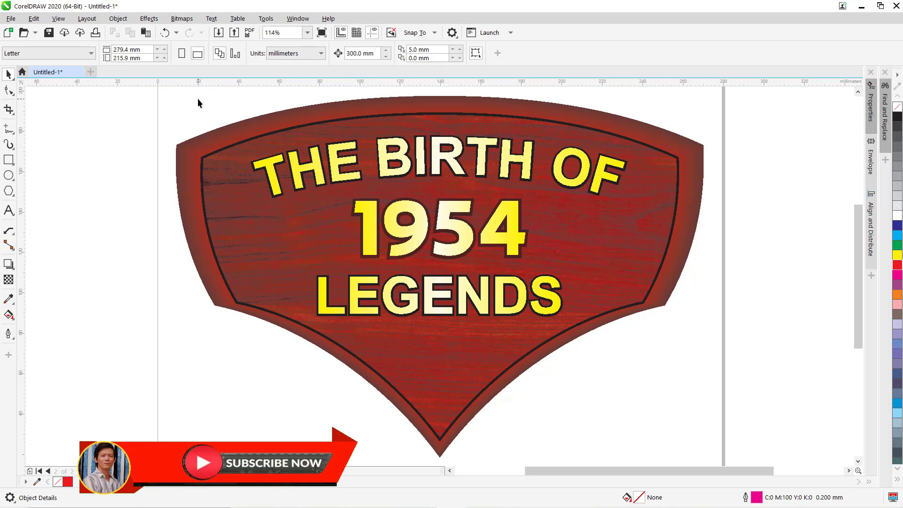
Place a copy of the badge's "THE BIRTH OF 1954 LEGENDS" lettering 300 mm to the left of the original
{"action": "left_click_drag", "start_coordinate": [197, 98], "coordinate": [649, 373]}
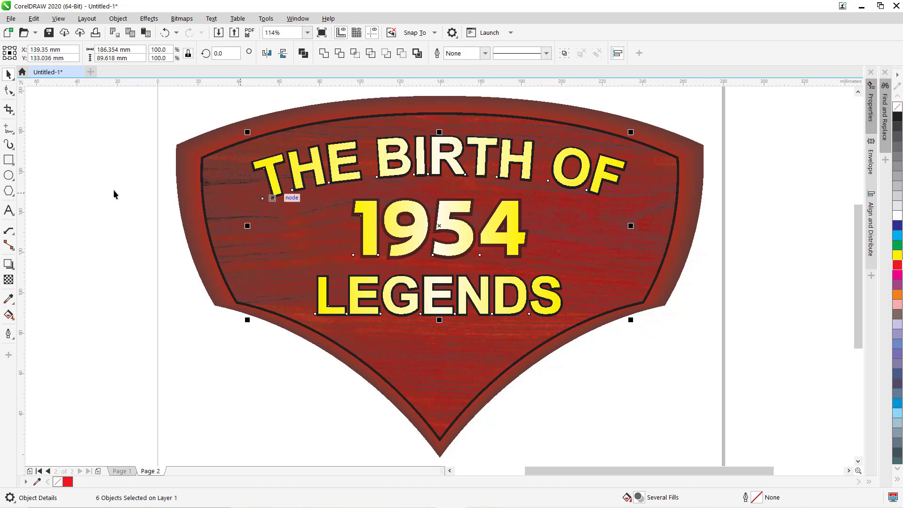
{"action": "left_click", "coordinate": [130, 258]}
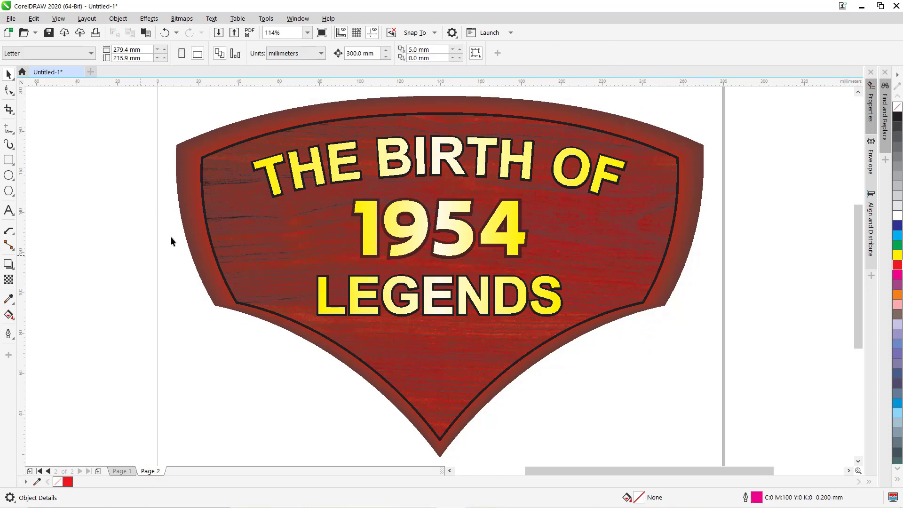
{"action": "left_click_drag", "start_coordinate": [206, 100], "coordinate": [687, 366]}
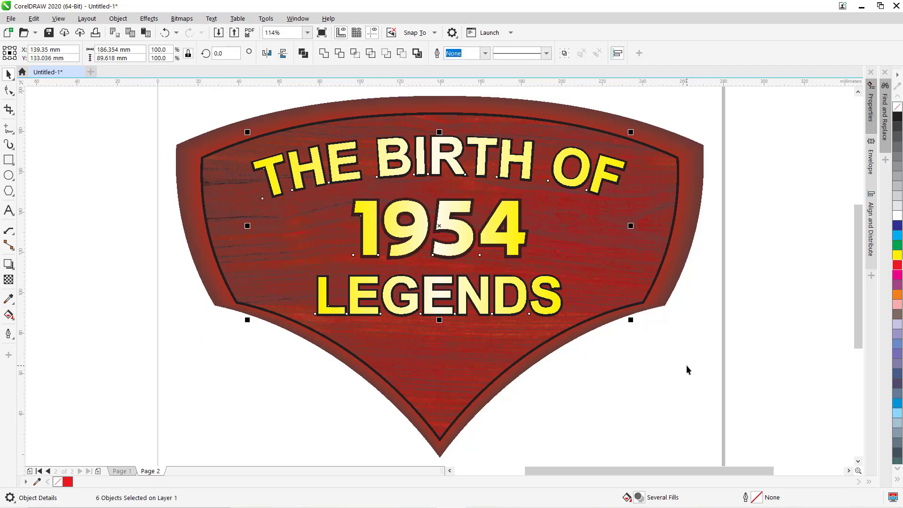
{"action": "key", "text": "Left"}
{"action": "key", "text": "F4"}
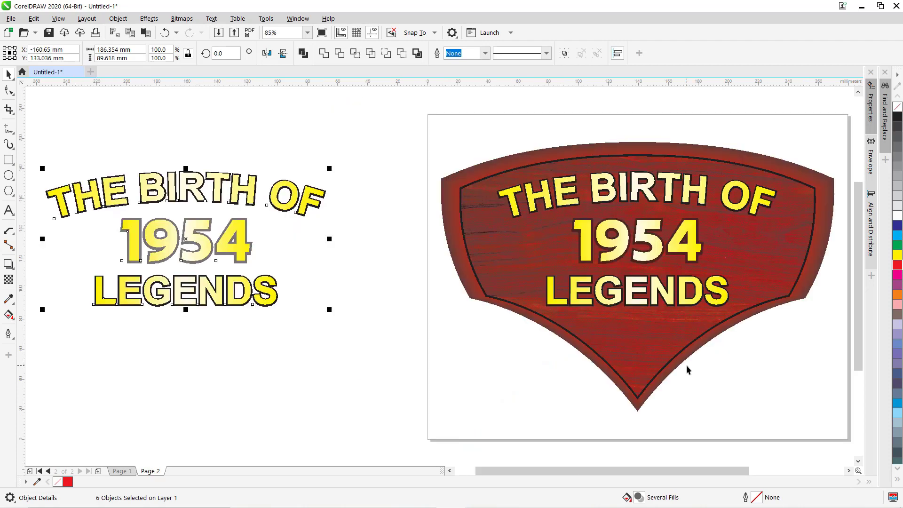
{"action": "left_click", "coordinate": [366, 100]}
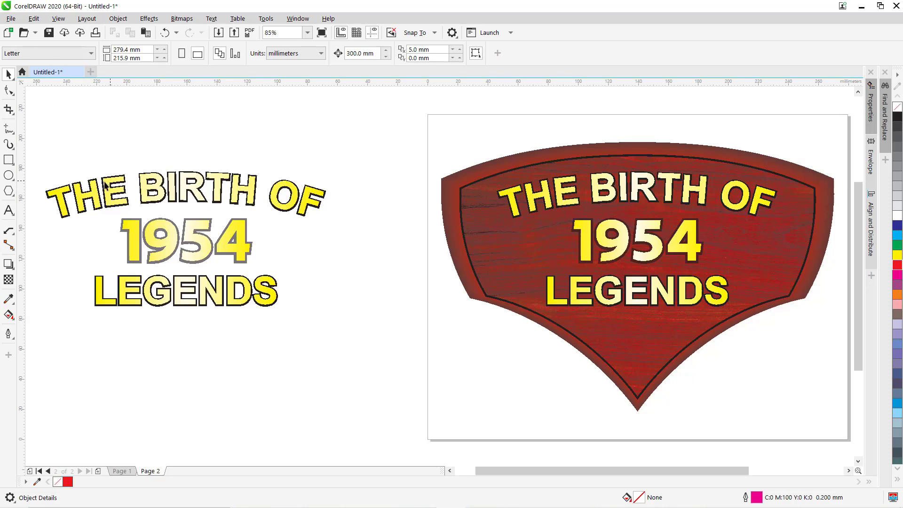
Add a vertical dimension for the height of "1954" in the copied lettering, placed just right of the digits
{"action": "key", "text": "z"}
{"action": "left_click_drag", "start_coordinate": [32, 147], "coordinate": [396, 383]}
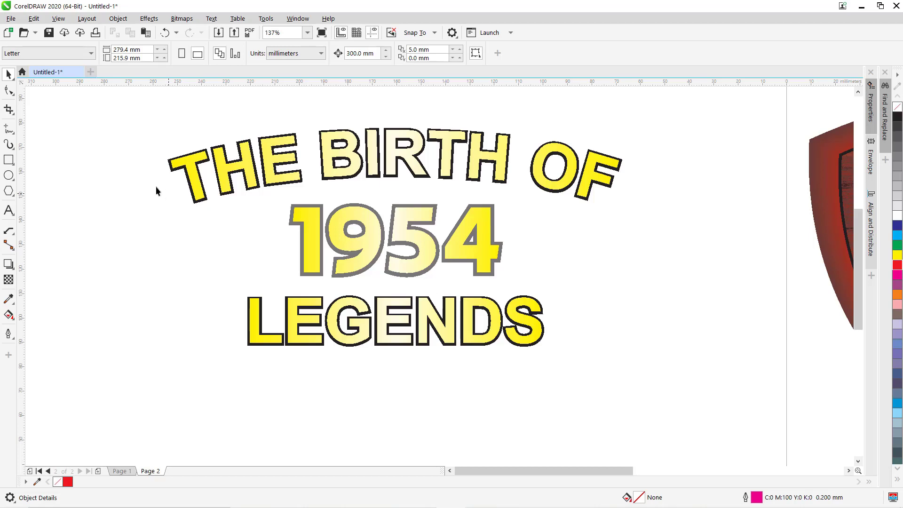
{"action": "left_click", "coordinate": [12, 237]}
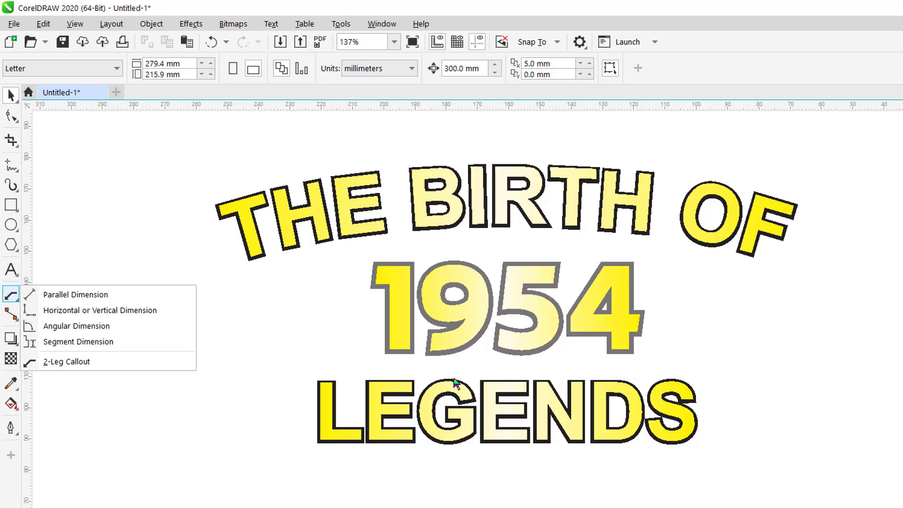
{"action": "left_click", "coordinate": [94, 310]}
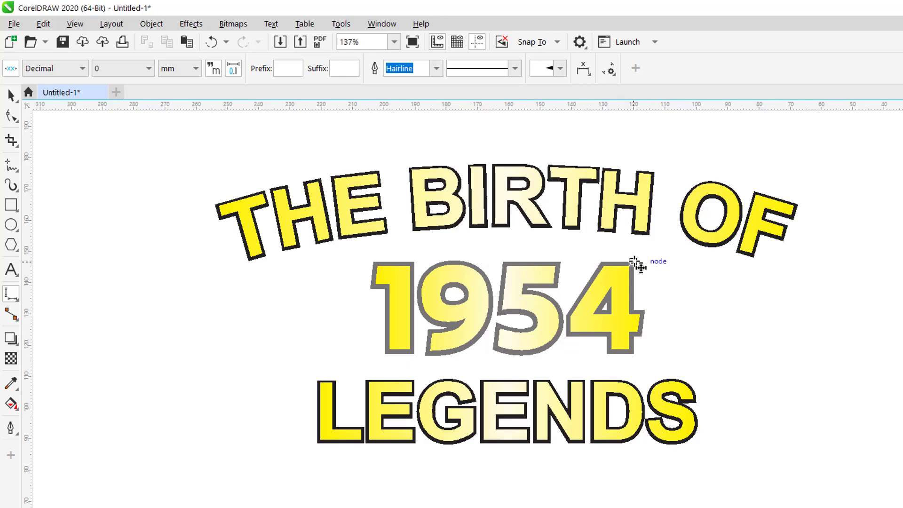
{"action": "left_click_drag", "start_coordinate": [633, 262], "coordinate": [634, 353]}
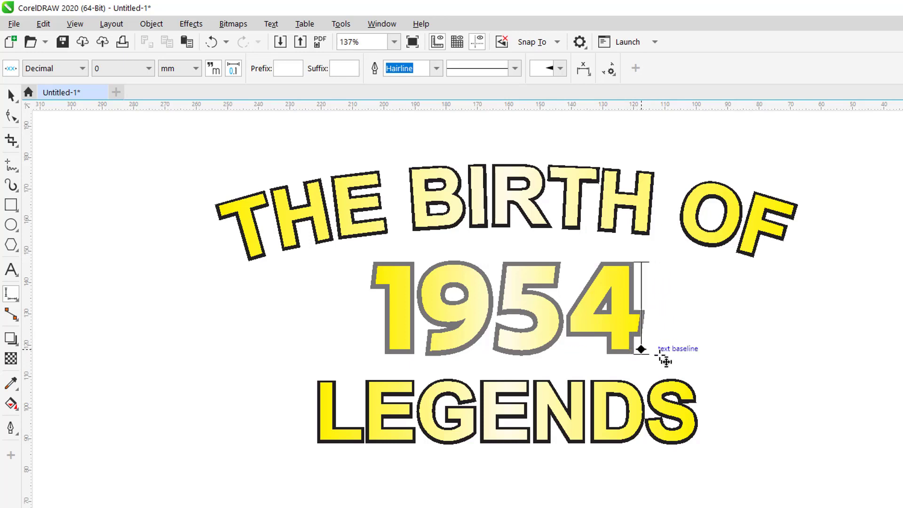
{"action": "left_click", "coordinate": [692, 358]}
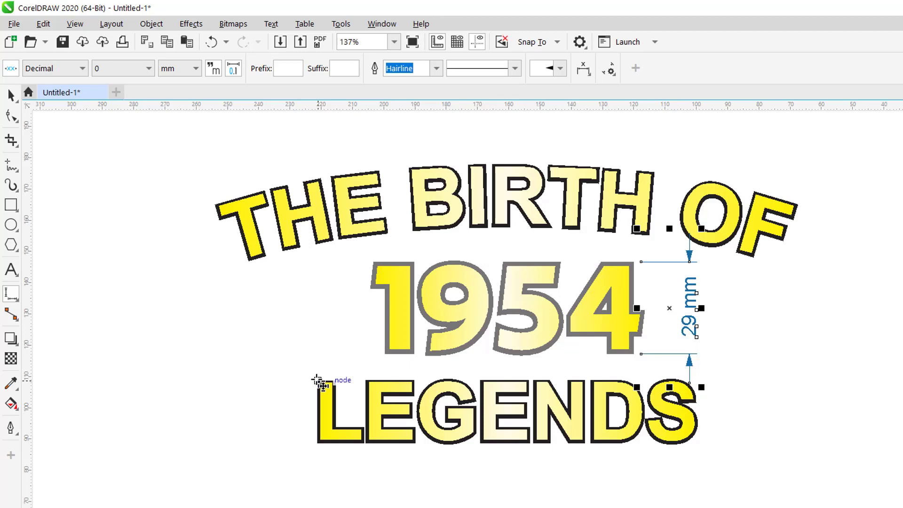
Add vertical dimensions for the height of "LEGENDS" on its left side and the lettering's overall height on its right side
{"action": "left_click_drag", "start_coordinate": [317, 380], "coordinate": [320, 444]}
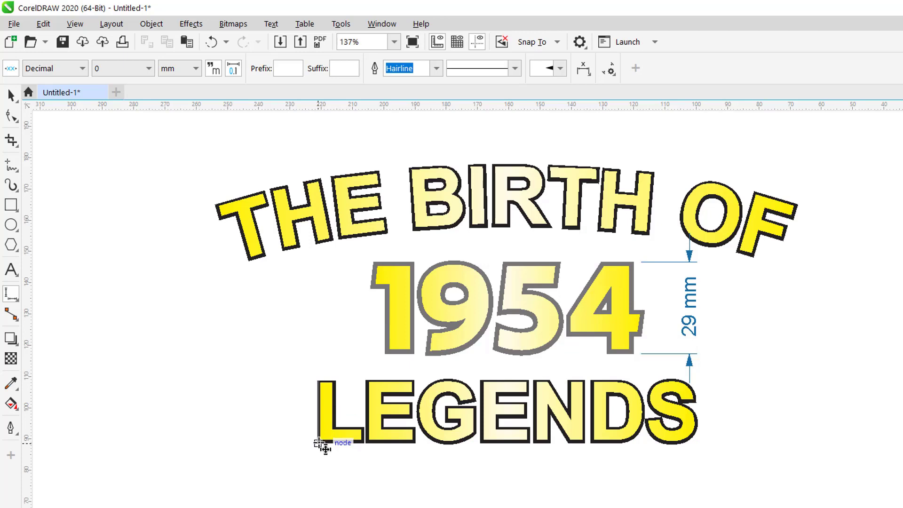
{"action": "left_click", "coordinate": [286, 438]}
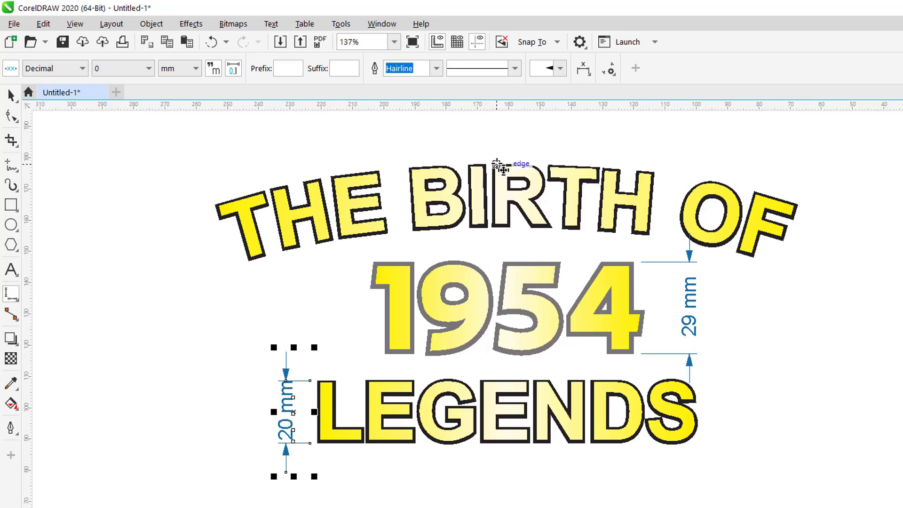
{"action": "left_click", "coordinate": [480, 442]}
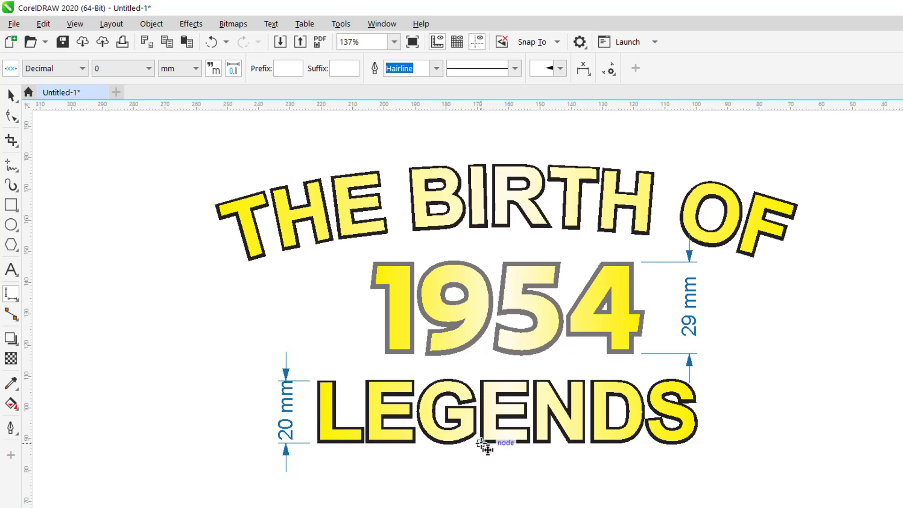
{"action": "left_click", "coordinate": [486, 164]}
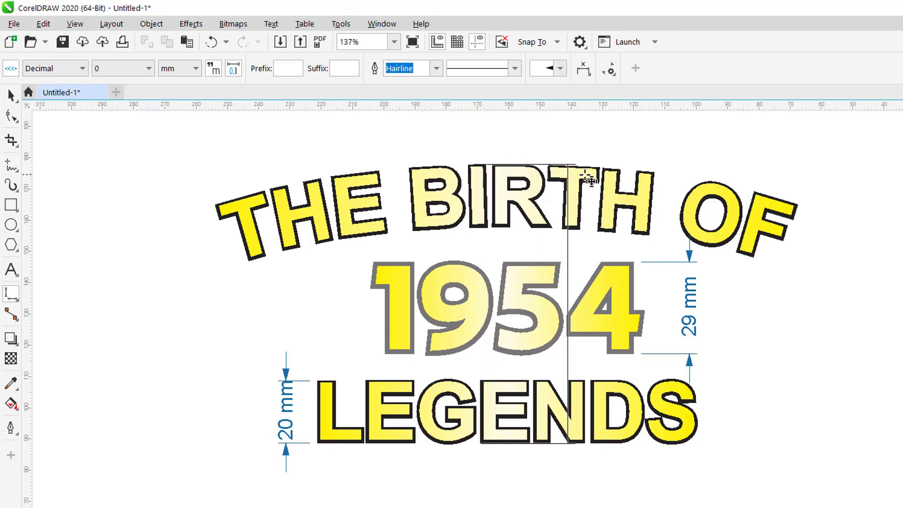
{"action": "left_click", "coordinate": [816, 195]}
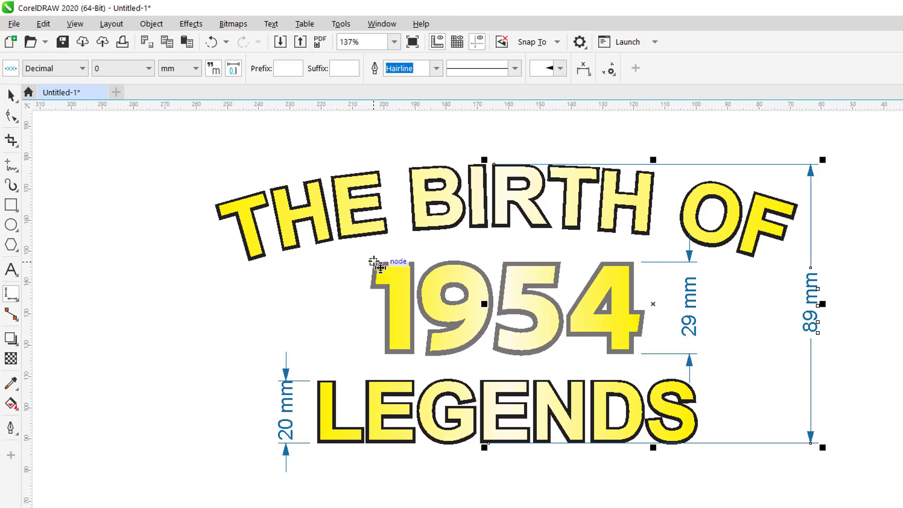
Add horizontal dimensions for the width of "1954" above the lettering and the width of "LEGENDS" below it
{"action": "left_click_drag", "start_coordinate": [373, 262], "coordinate": [645, 312]}
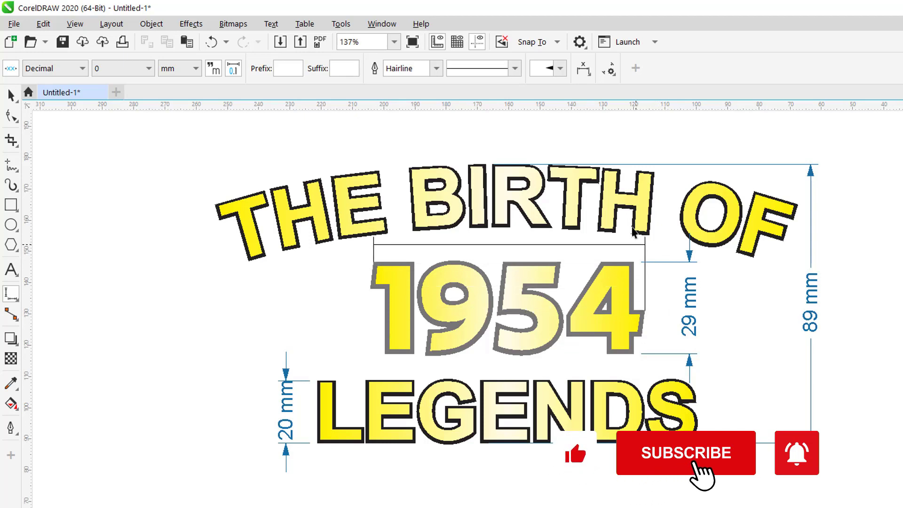
{"action": "left_click", "coordinate": [626, 153]}
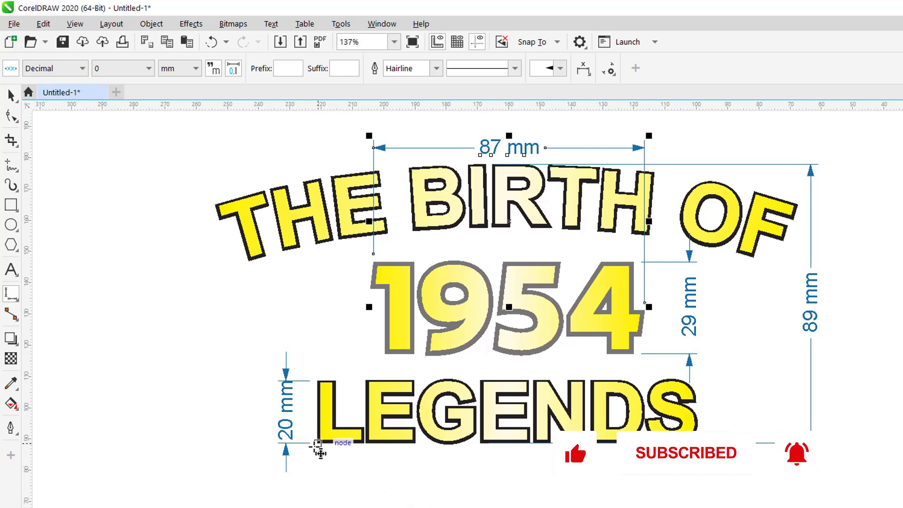
{"action": "left_click_drag", "start_coordinate": [321, 447], "coordinate": [704, 430]}
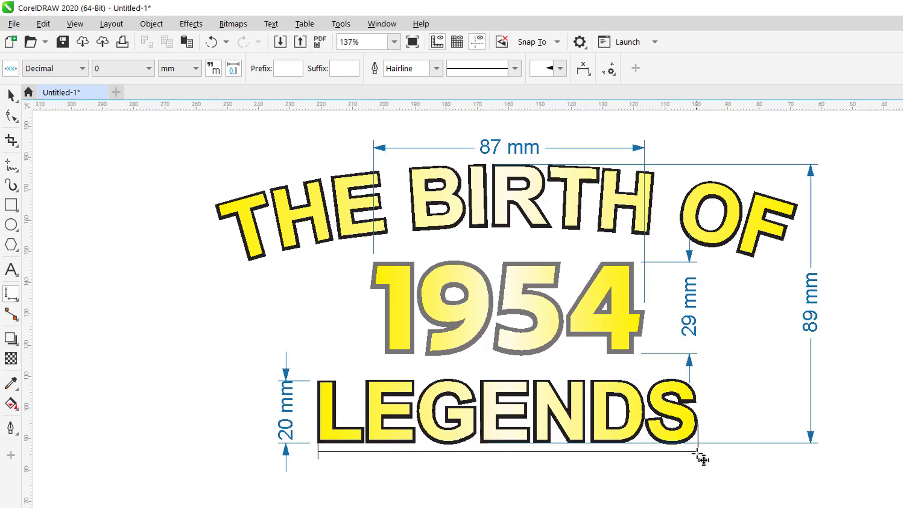
{"action": "left_click", "coordinate": [701, 463]}
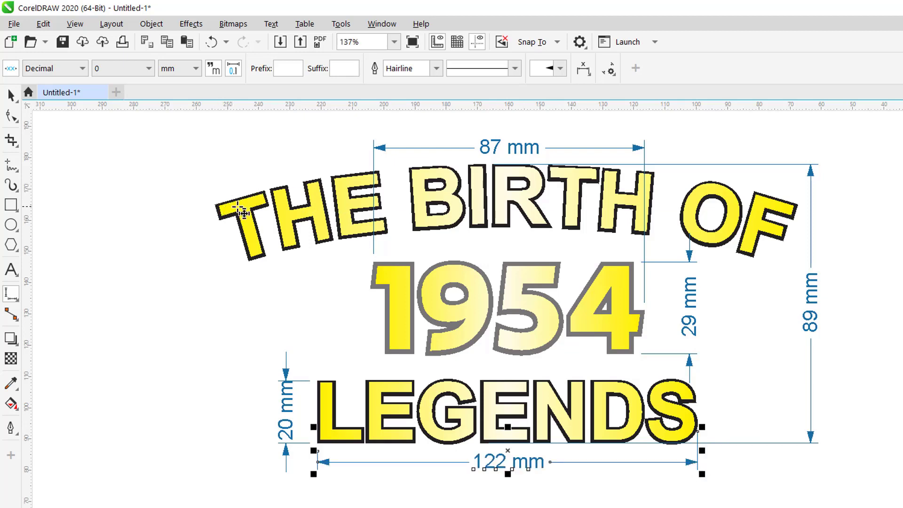
Add a horizontal dimension for the full width of "THE BIRTH OF" above the "1954" width dimension
{"action": "left_click_drag", "start_coordinate": [217, 206], "coordinate": [799, 206]}
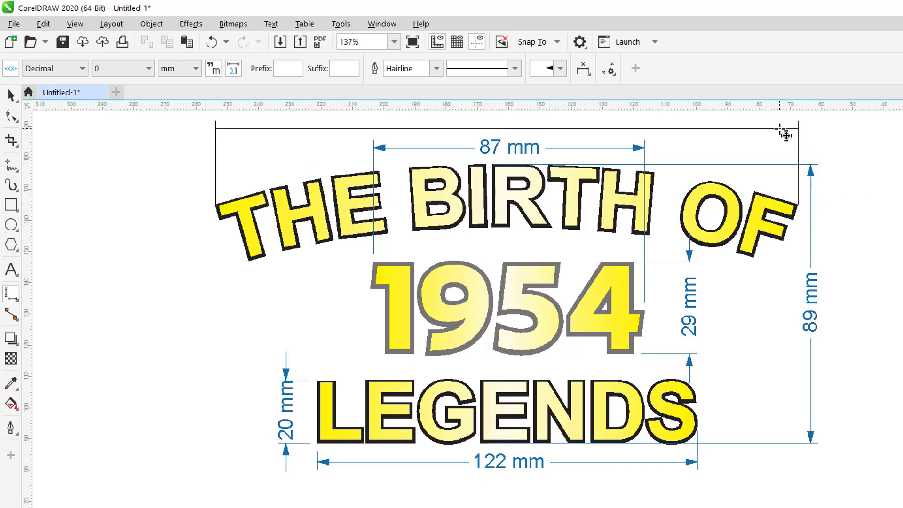
{"action": "left_click", "coordinate": [784, 134]}
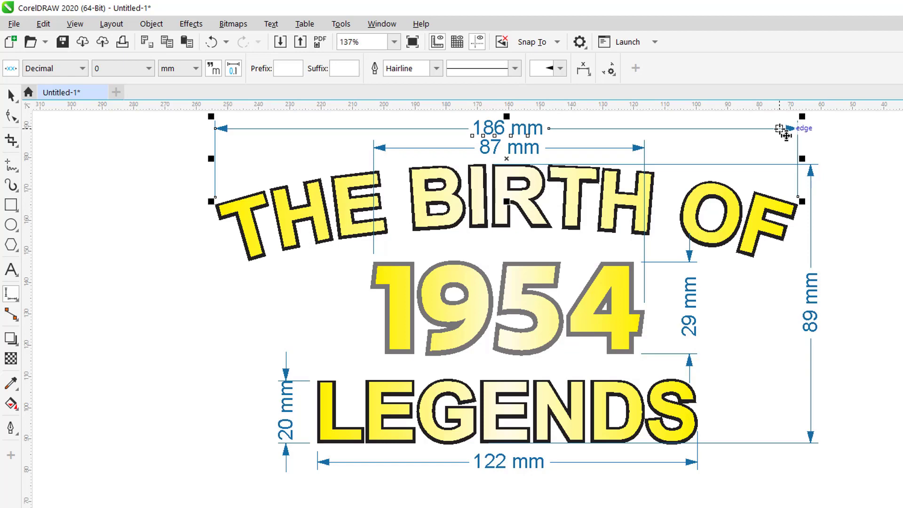
{"action": "left_click", "coordinate": [11, 94]}
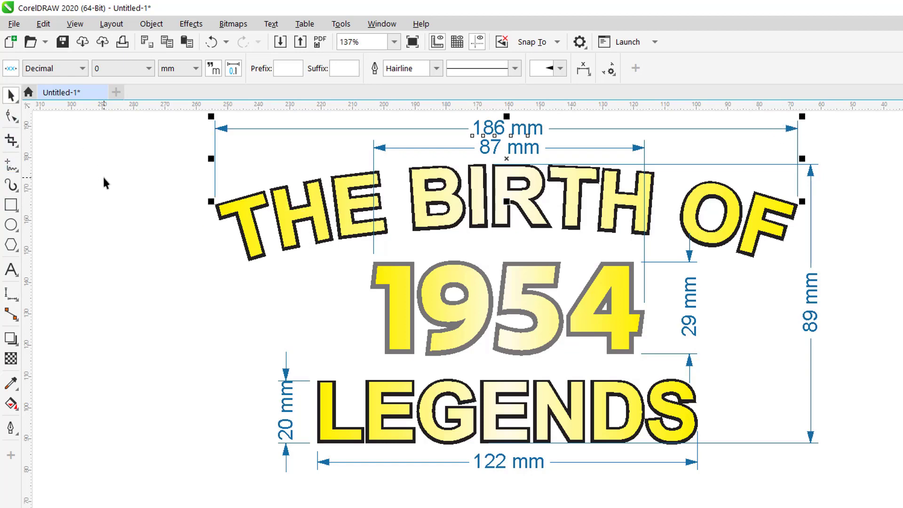
{"action": "left_click", "coordinate": [104, 179]}
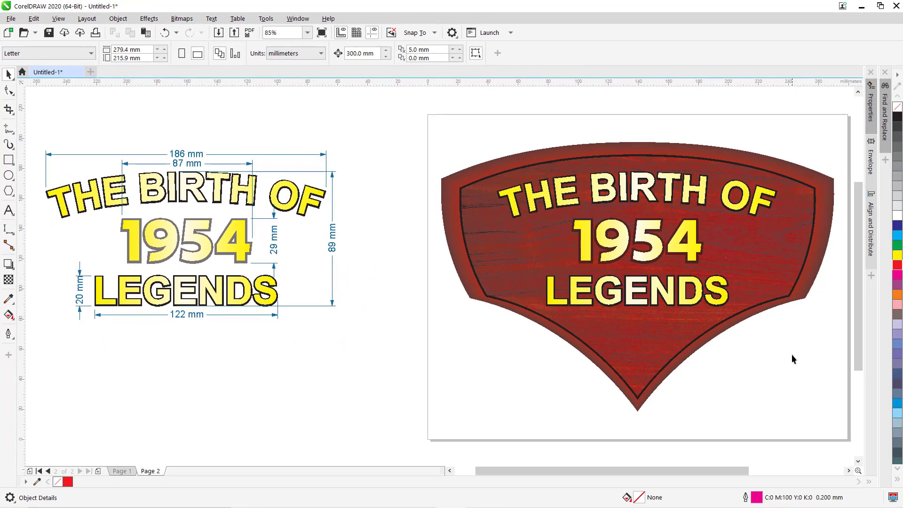
Dimension the vertical distance between the right-side corners of the badge's inner outline and of its outer edge, placed right of the badge
{"action": "left_click_drag", "start_coordinate": [767, 352], "coordinate": [557, 353]}
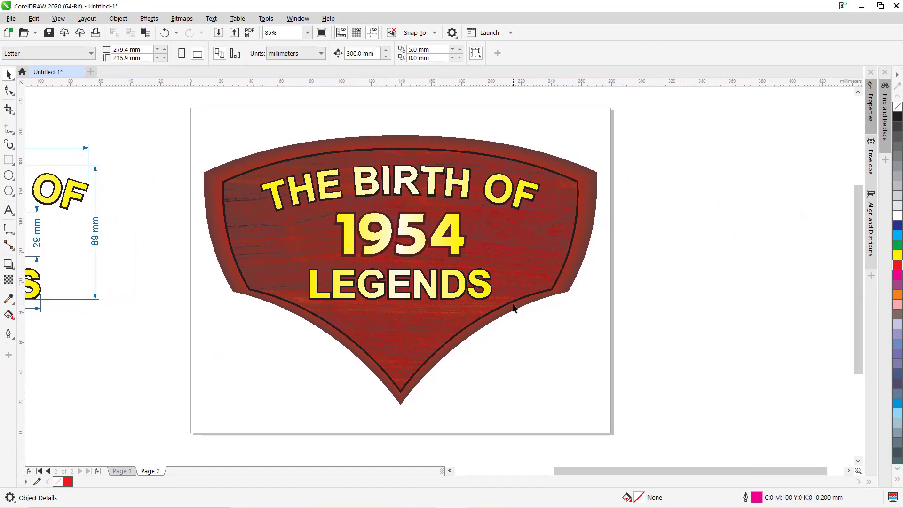
{"action": "left_click", "coordinate": [8, 230]}
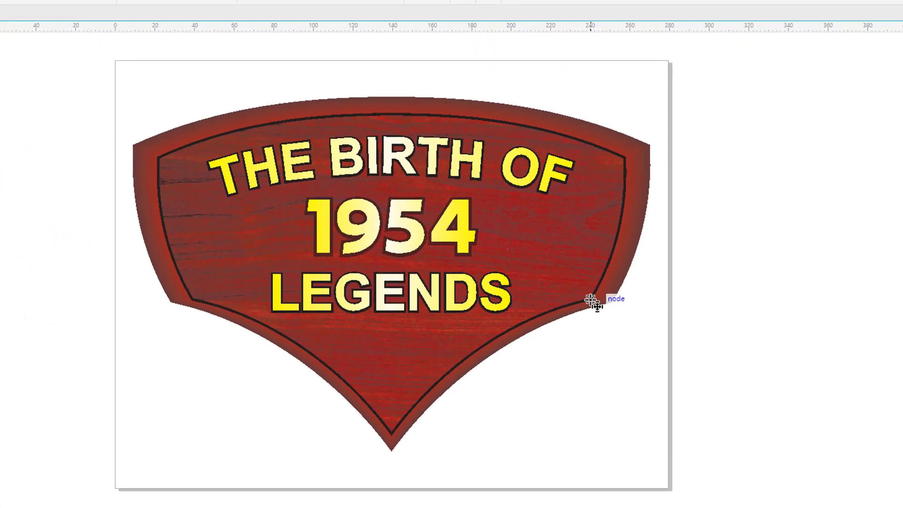
{"action": "left_click_drag", "start_coordinate": [592, 299], "coordinate": [626, 157]}
{"action": "left_click", "coordinate": [682, 163]}
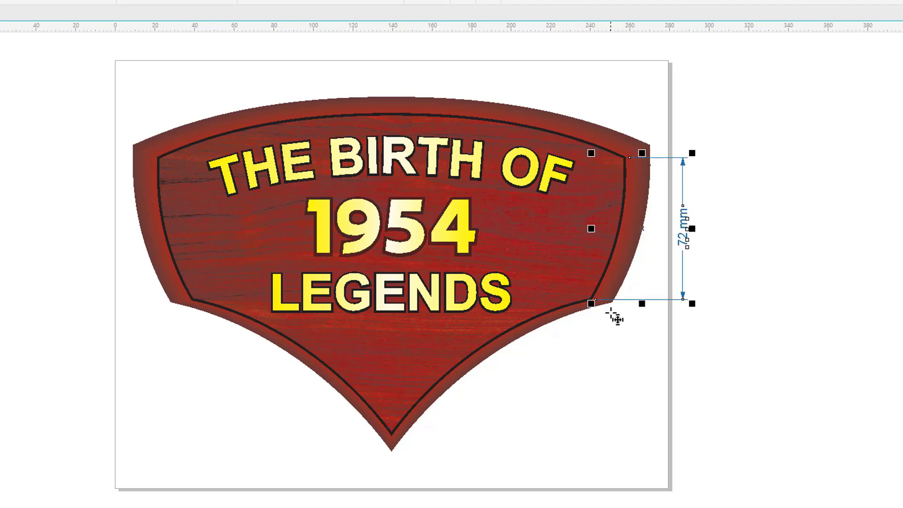
{"action": "left_click_drag", "start_coordinate": [611, 302], "coordinate": [659, 150]}
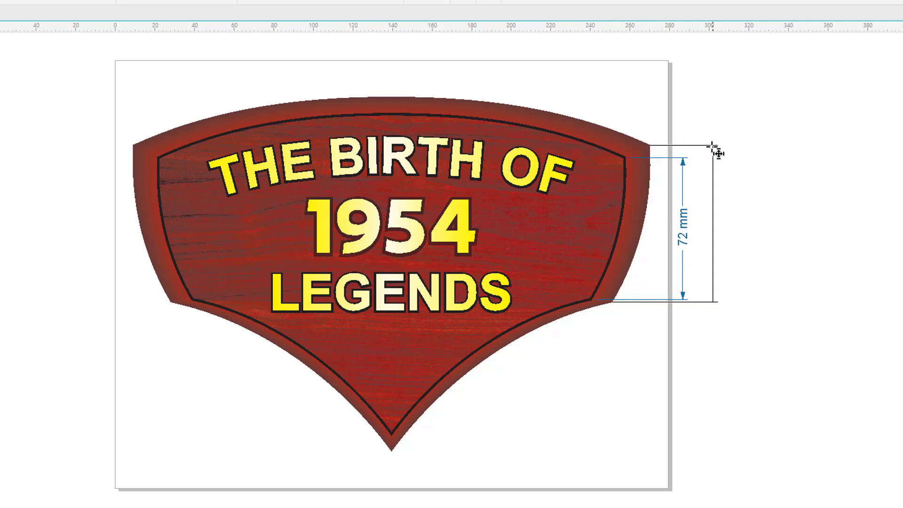
{"action": "left_click", "coordinate": [719, 149]}
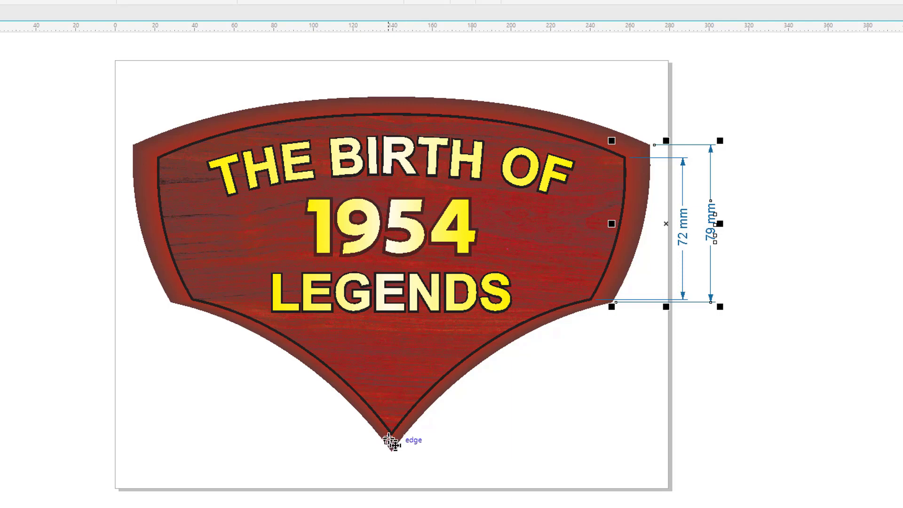
Dimension the full heights of the badge's inner outline and outer shape, placed right of the existing vertical dimensions
{"action": "left_click_drag", "start_coordinate": [392, 434], "coordinate": [392, 111]}
{"action": "left_click", "coordinate": [737, 137]}
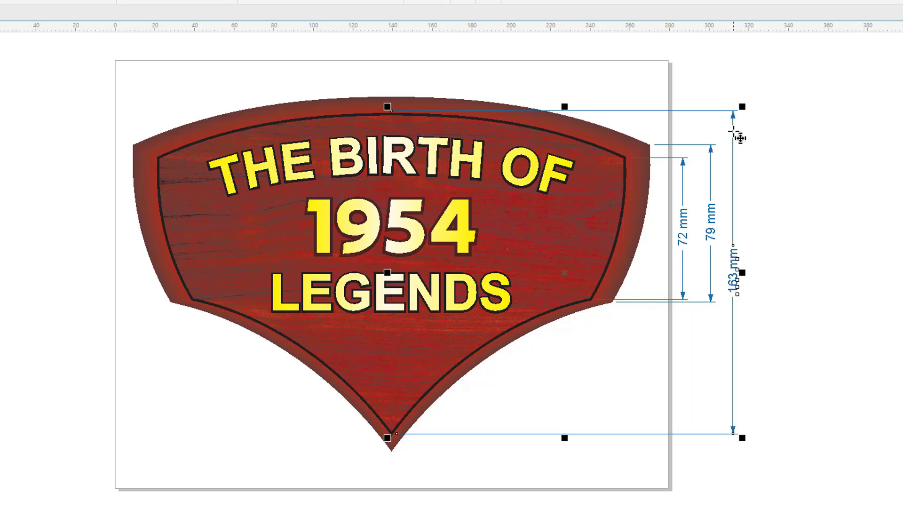
{"action": "left_click_drag", "start_coordinate": [392, 451], "coordinate": [394, 97]}
{"action": "left_click", "coordinate": [761, 125]}
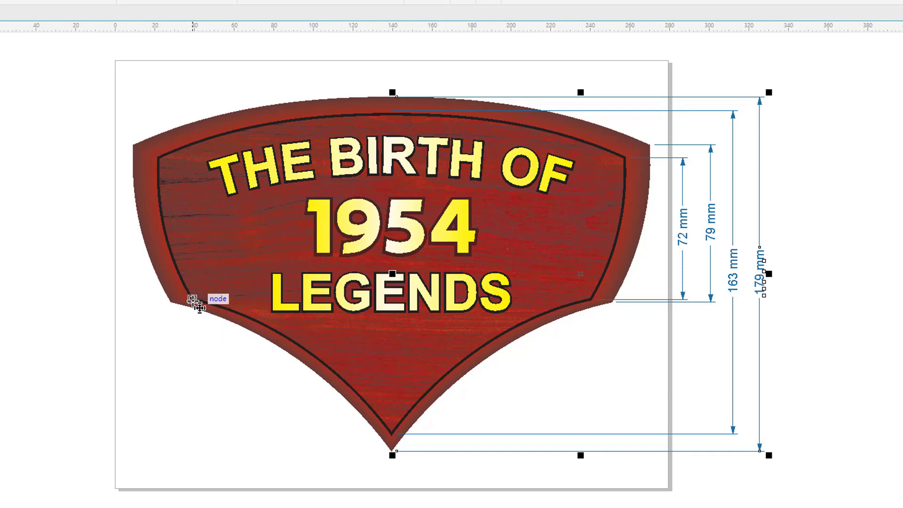
Dimension the inner outline's widths between its lower side corners and between its upper corners, stacked below the badge
{"action": "left_click_drag", "start_coordinate": [193, 300], "coordinate": [592, 300]}
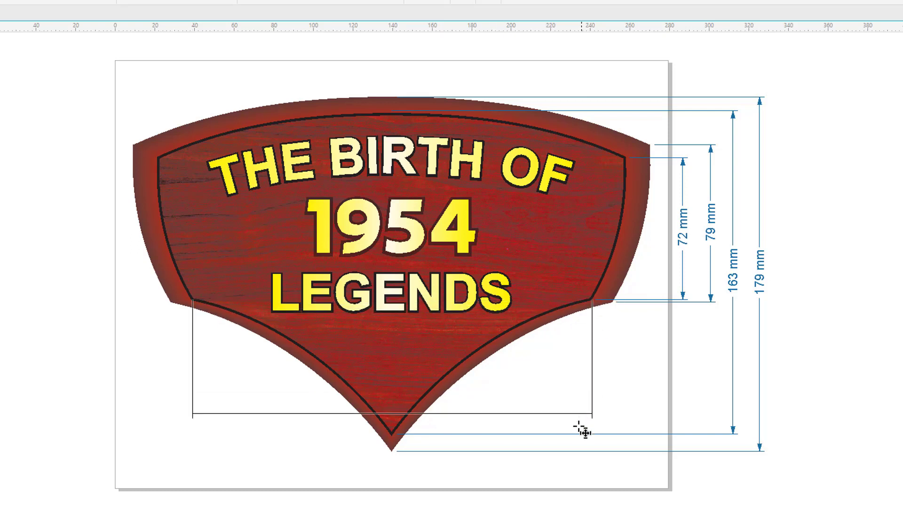
{"action": "left_click", "coordinate": [578, 465]}
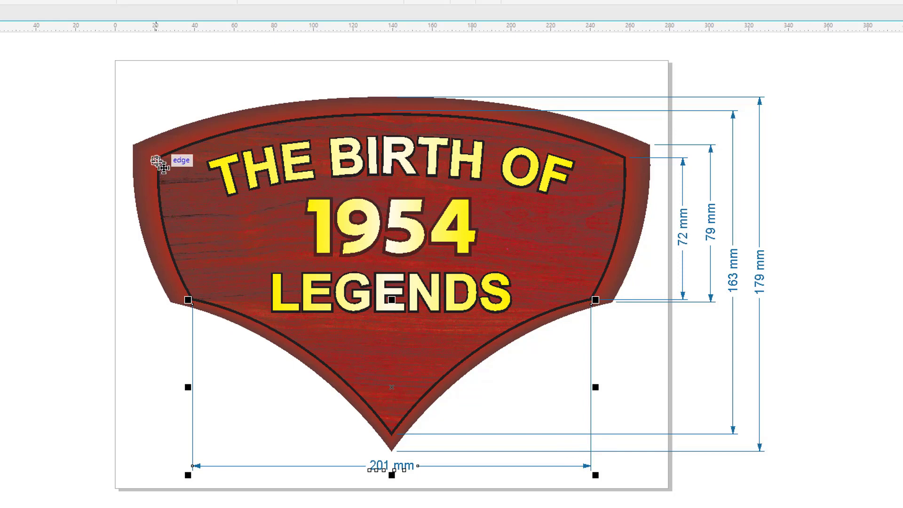
{"action": "left_click_drag", "start_coordinate": [159, 158], "coordinate": [626, 158]}
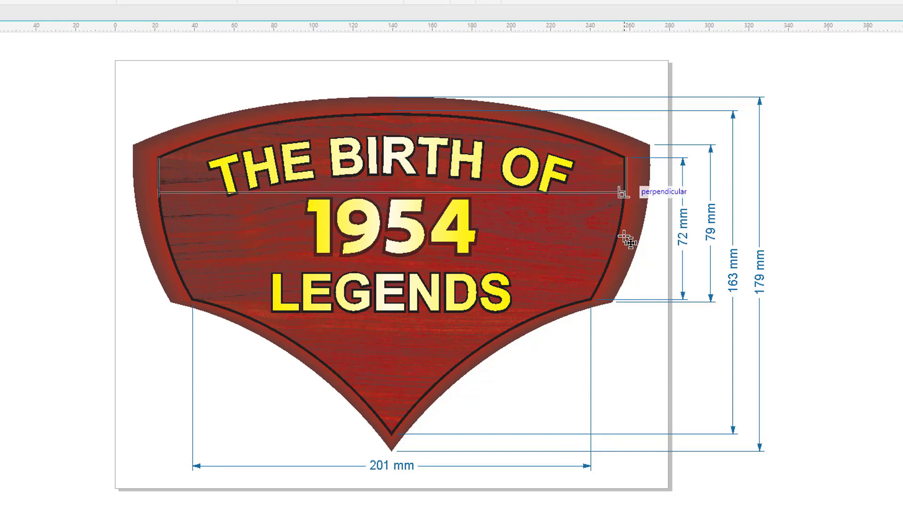
{"action": "left_click", "coordinate": [604, 484]}
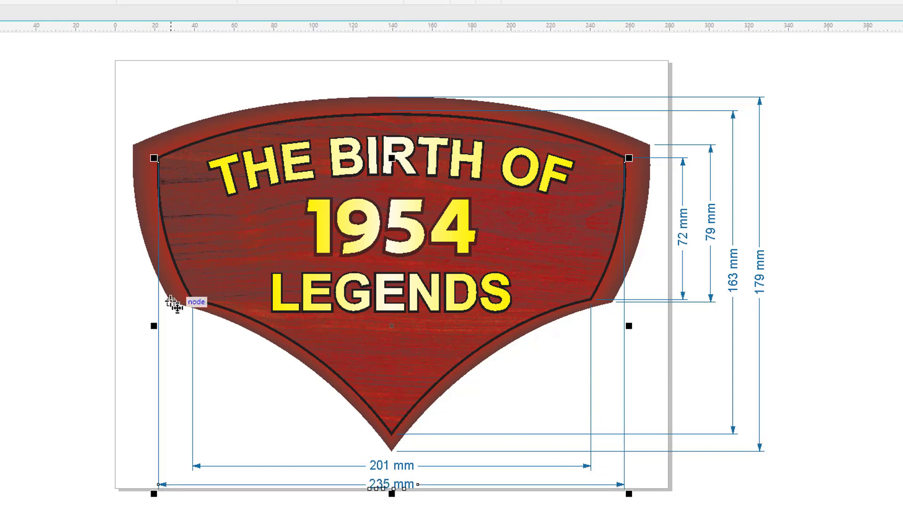
Dimension the outer shape's widths between its lower side corners and between its upper corners, stacked above the badge
{"action": "left_click_drag", "start_coordinate": [171, 301], "coordinate": [612, 302]}
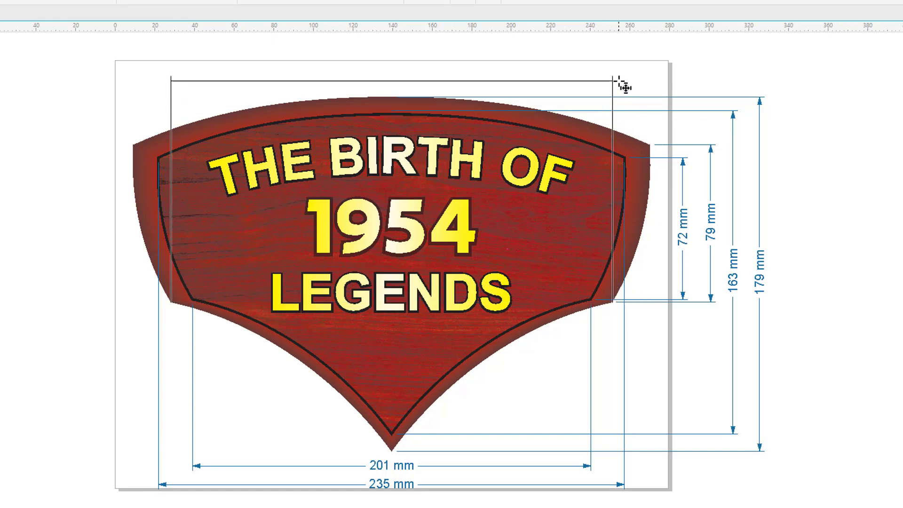
{"action": "left_click", "coordinate": [618, 81]}
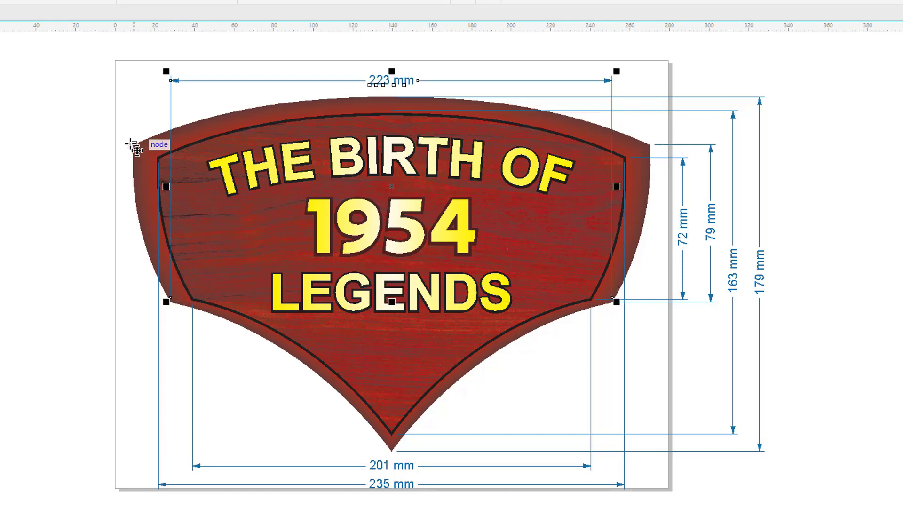
{"action": "left_click_drag", "start_coordinate": [133, 145], "coordinate": [651, 146]}
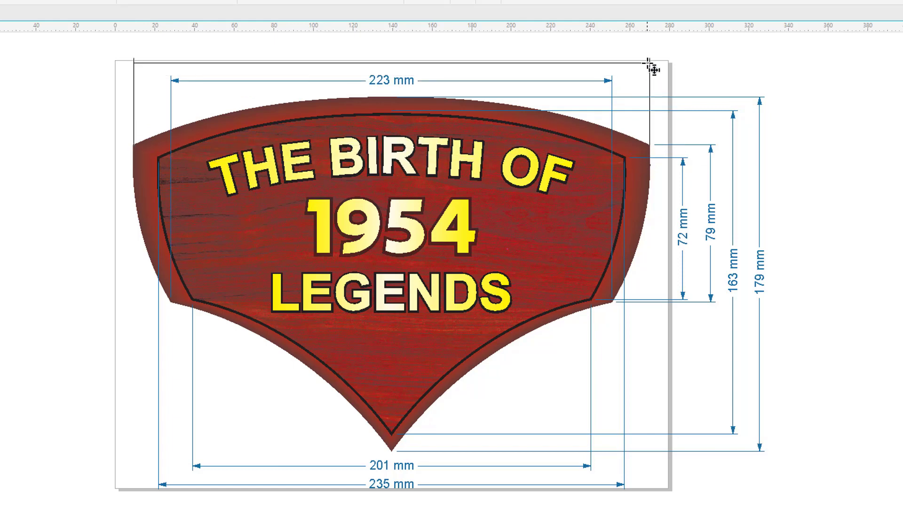
{"action": "left_click", "coordinate": [651, 64]}
{"action": "key", "text": "space"}
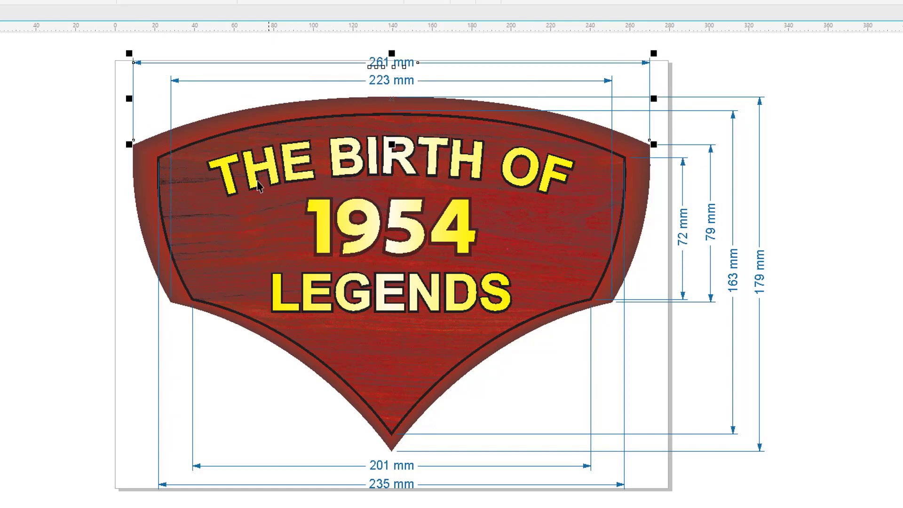
{"action": "left_click", "coordinate": [42, 105]}
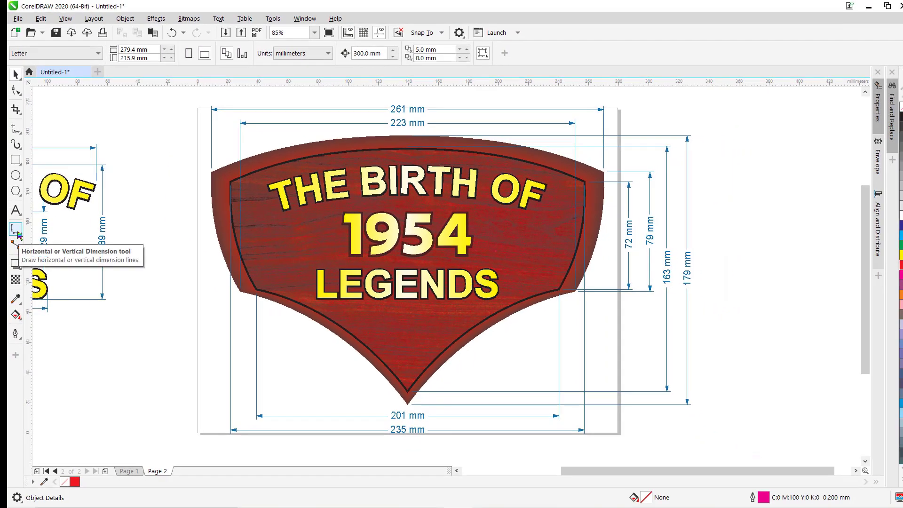
Add a 2-leg callout reading "Outline 1mm" pointing to the lower right edge of the badge's inner outline
{"action": "left_click", "coordinate": [18, 233]}
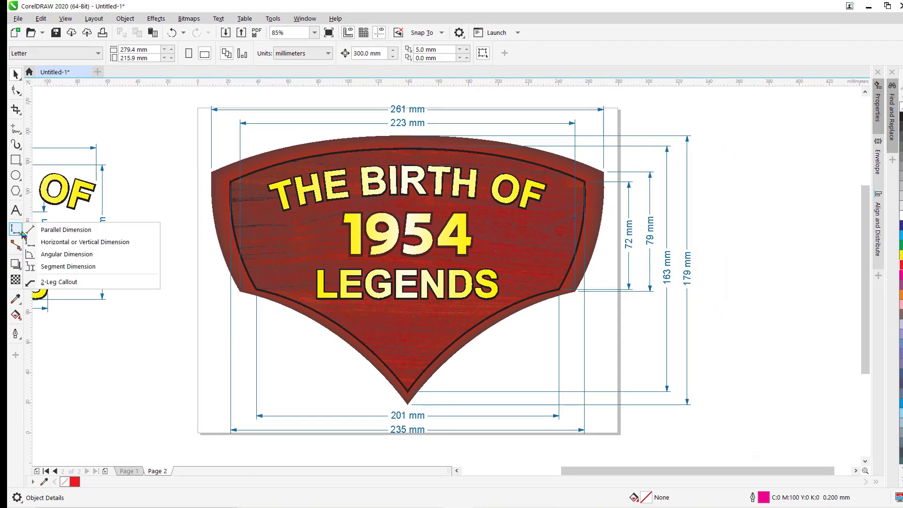
{"action": "left_click", "coordinate": [59, 282]}
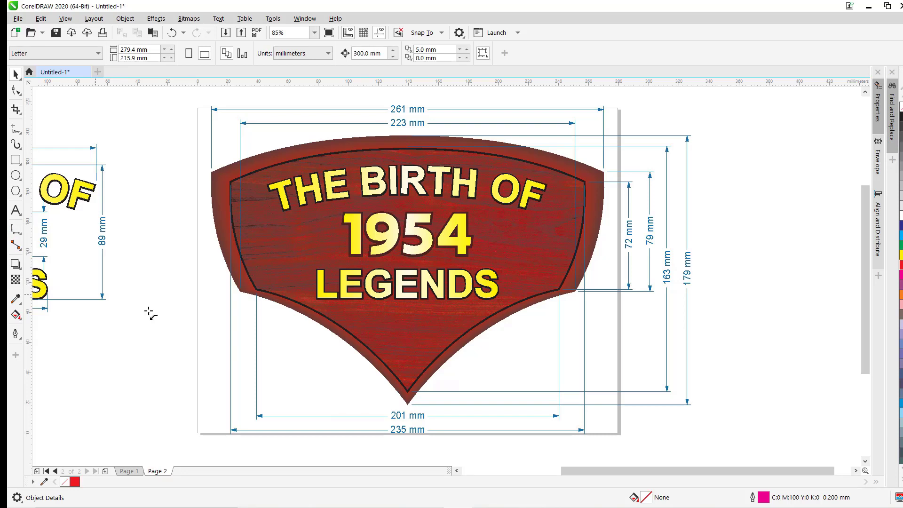
{"action": "left_click", "coordinate": [469, 331]}
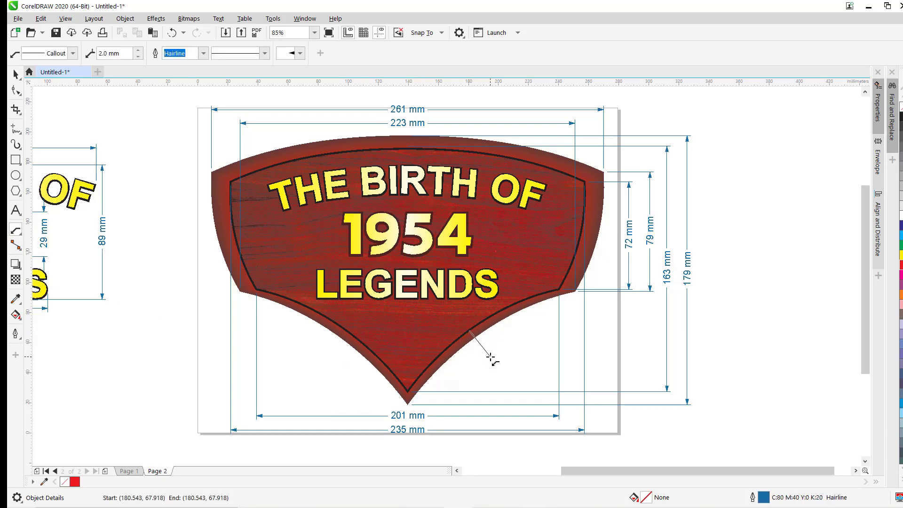
{"action": "left_click", "coordinate": [489, 356]}
{"action": "left_click", "coordinate": [525, 356]}
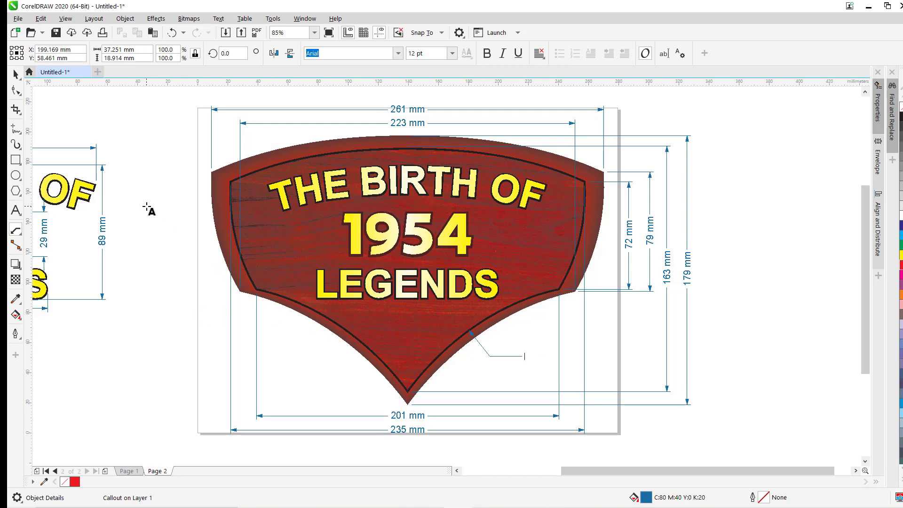
{"action": "type", "text": "o"}
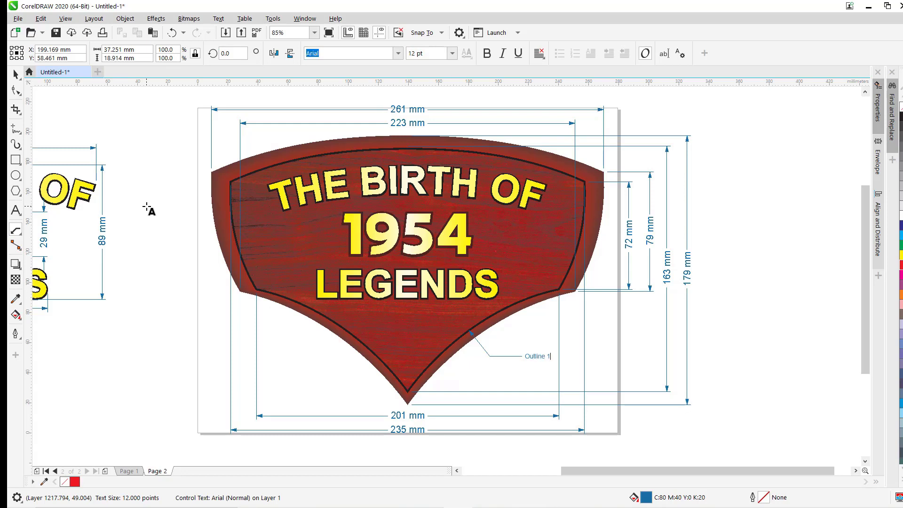
{"action": "key", "text": "ctrl+space"}
{"action": "left_click", "coordinate": [272, 360]}
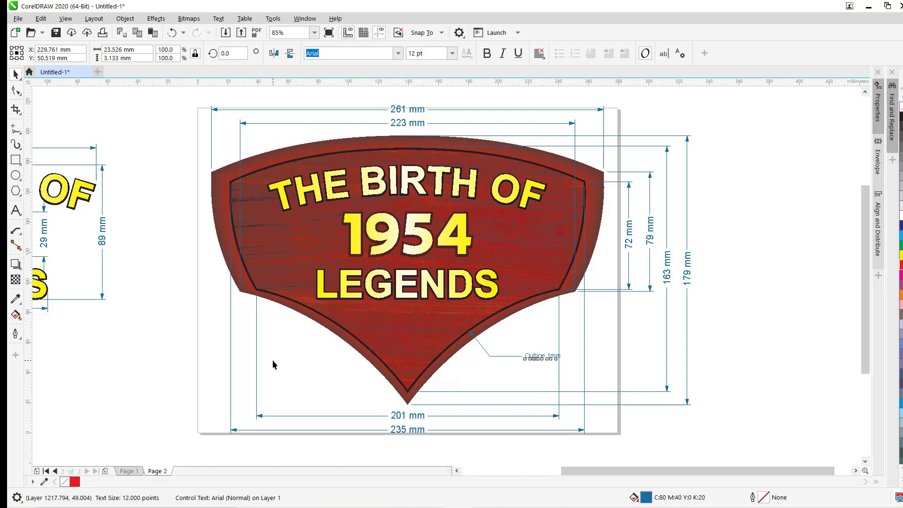
Add a 2-leg callout reading "Outline 1mm" left of the dimensioned lettering, pointing to the left edge of 1954
{"action": "left_click_drag", "start_coordinate": [300, 350], "coordinate": [470, 348]}
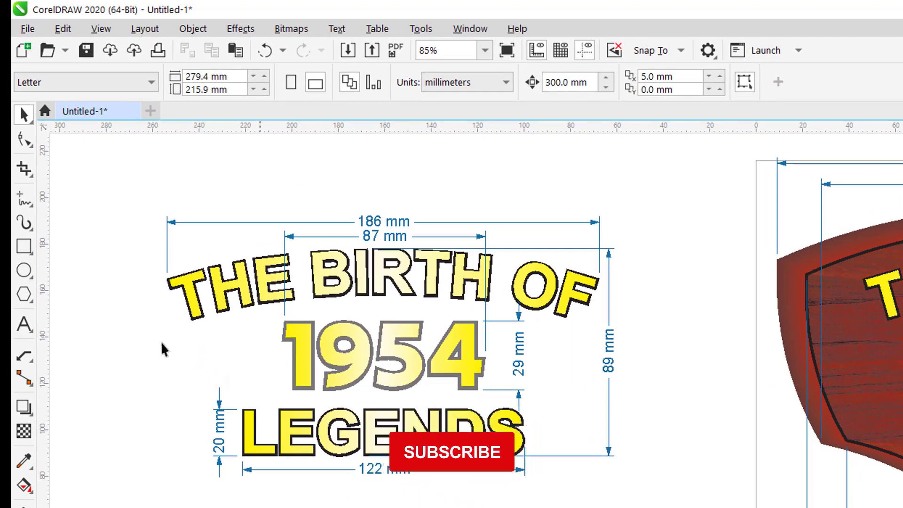
{"action": "left_click", "coordinate": [25, 356]}
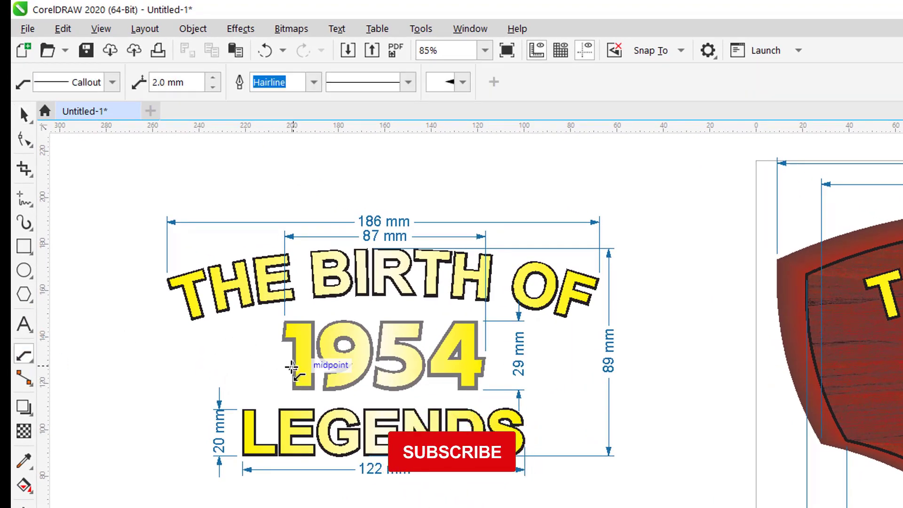
{"action": "left_click_drag", "start_coordinate": [294, 365], "coordinate": [258, 348]}
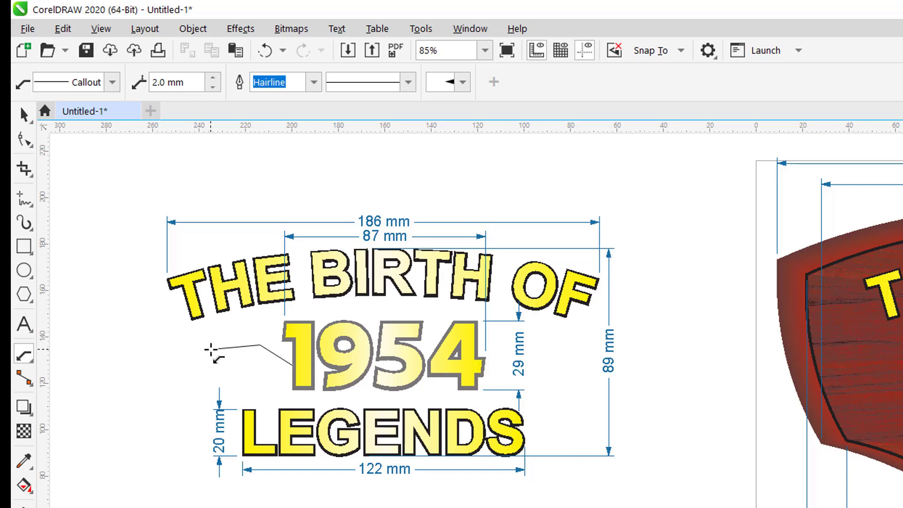
{"action": "left_click", "coordinate": [218, 347]}
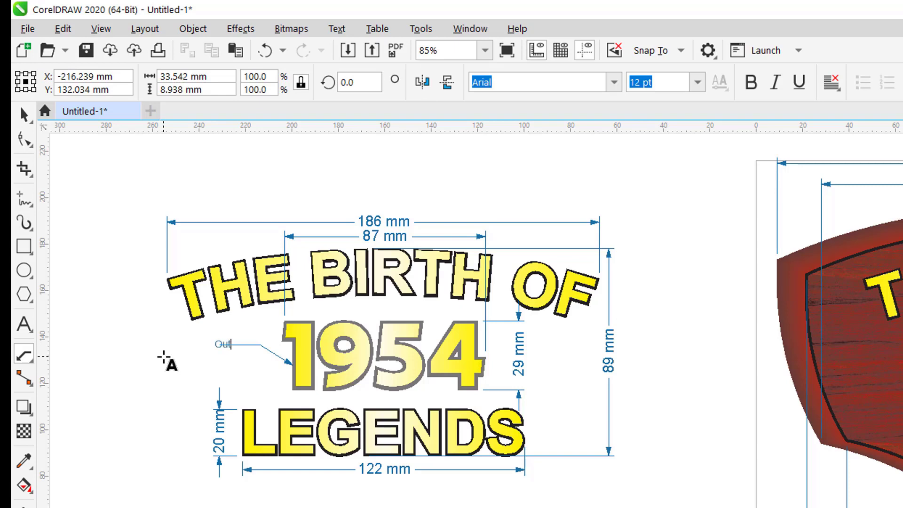
{"action": "type", "text": "Outline 1mm"}
{"action": "key", "text": "ctrl+space"}
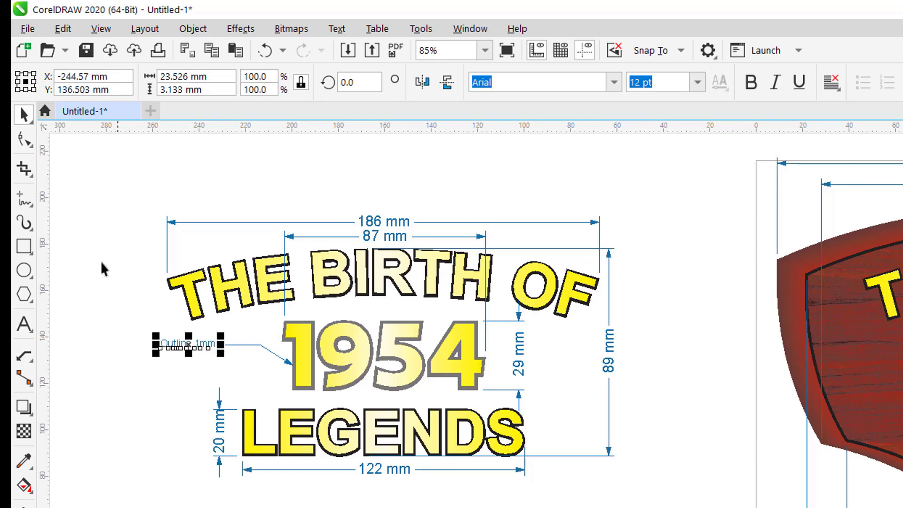
{"action": "left_click", "coordinate": [100, 260]}
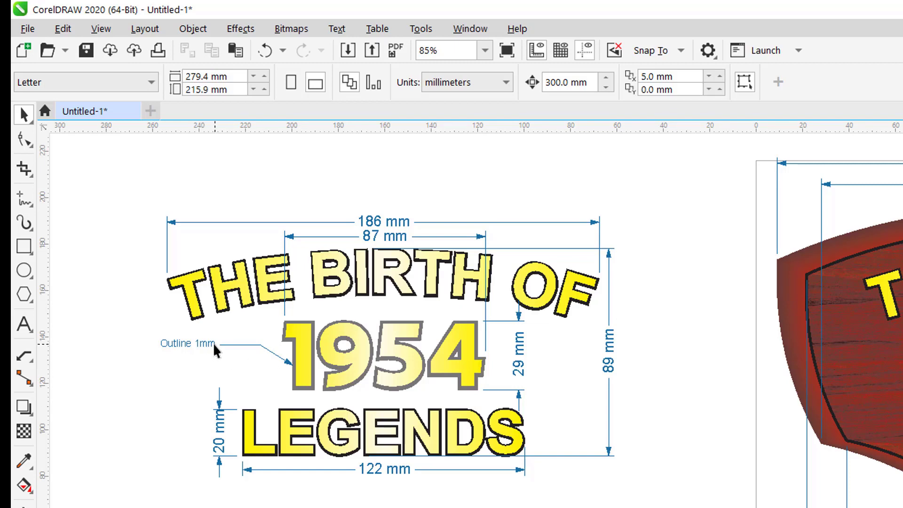
Change the text of the callout beside 1954 to "Outline 1.5 mm"
{"action": "key", "text": "F2"}
{"action": "left_click_drag", "start_coordinate": [134, 222], "coordinate": [476, 507]}
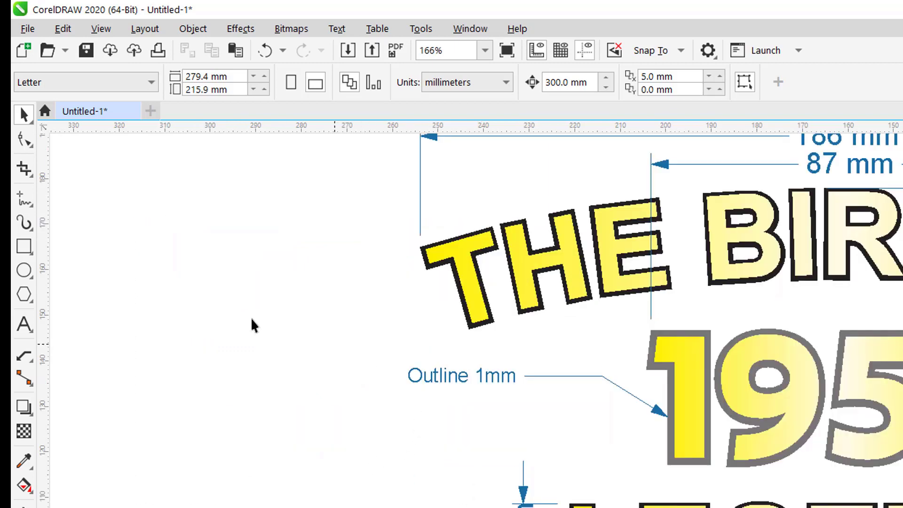
{"action": "left_click", "coordinate": [24, 323]}
{"action": "left_click", "coordinate": [494, 382]}
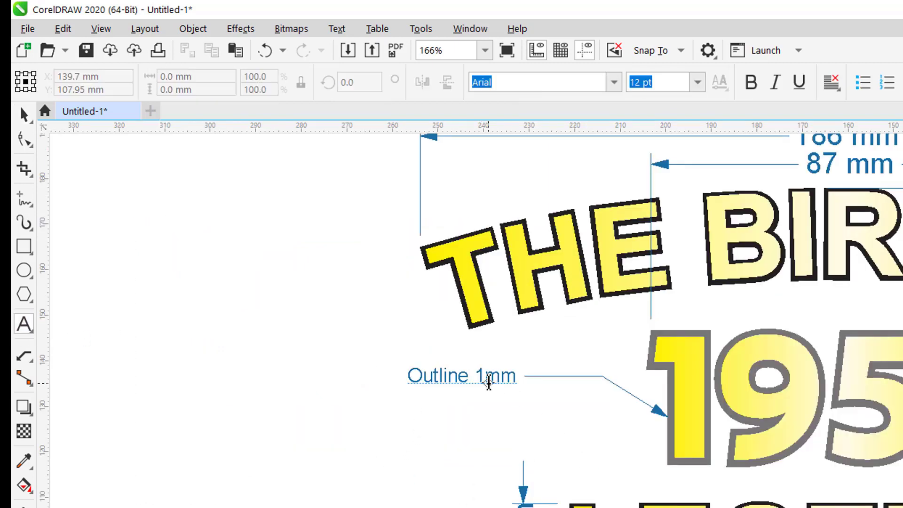
{"action": "left_click", "coordinate": [489, 379]}
{"action": "type", "text": ".5"}
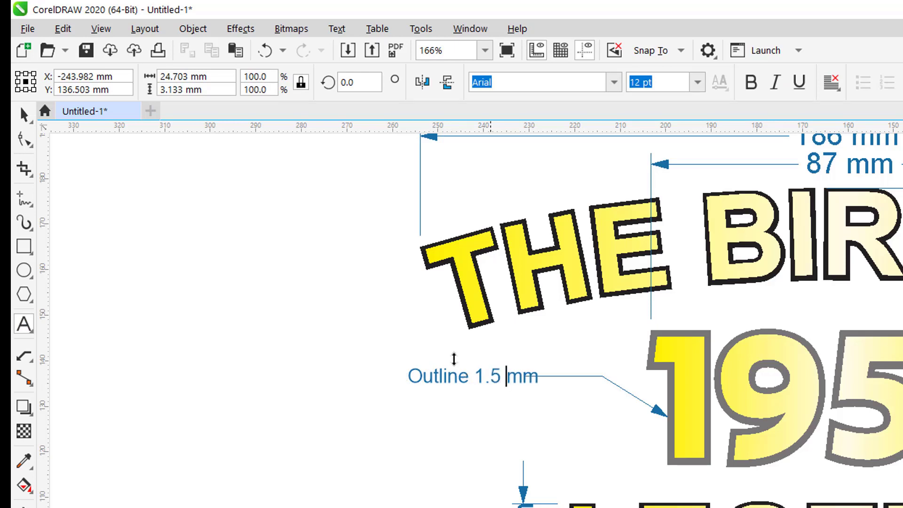
{"action": "left_click", "coordinate": [24, 115]}
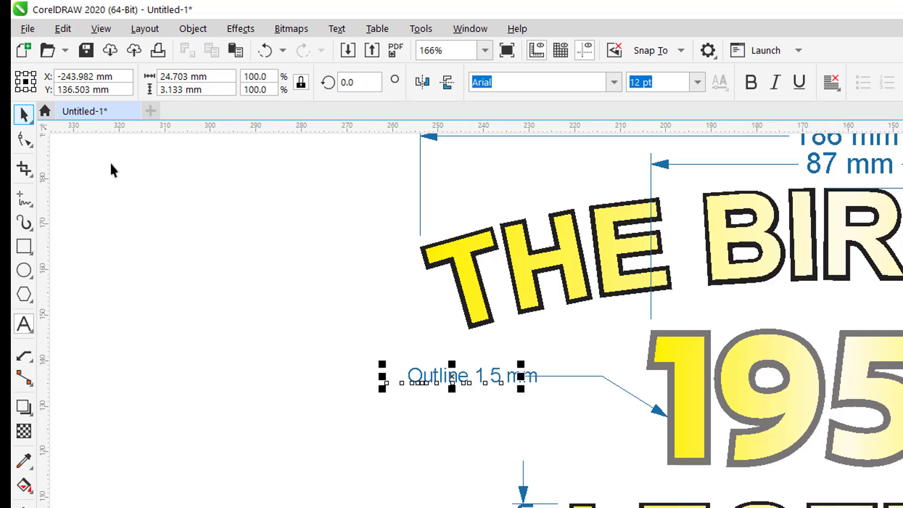
{"action": "left_click", "coordinate": [187, 211]}
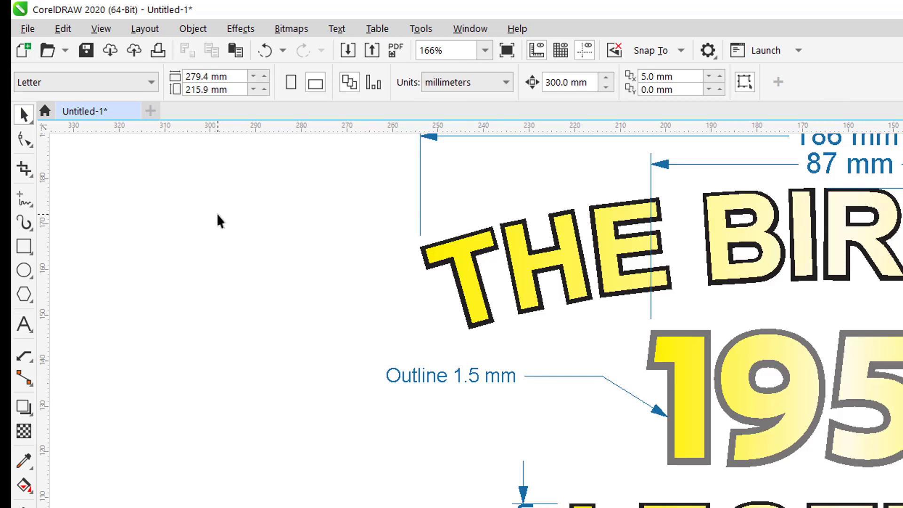
Group the separate lettering with its dimensions and callout, and group the badge with its own dimensions and callout
{"action": "key", "text": "F4"}
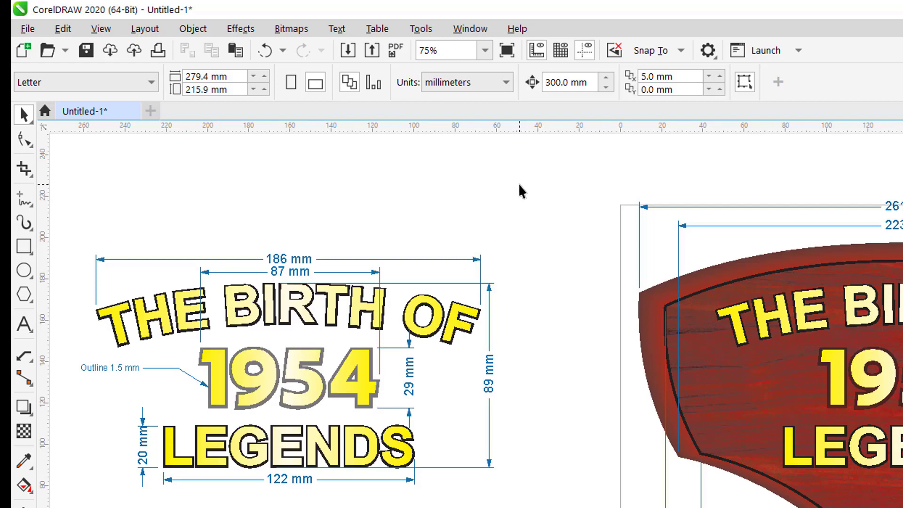
{"action": "left_click_drag", "start_coordinate": [68, 180], "coordinate": [466, 479]}
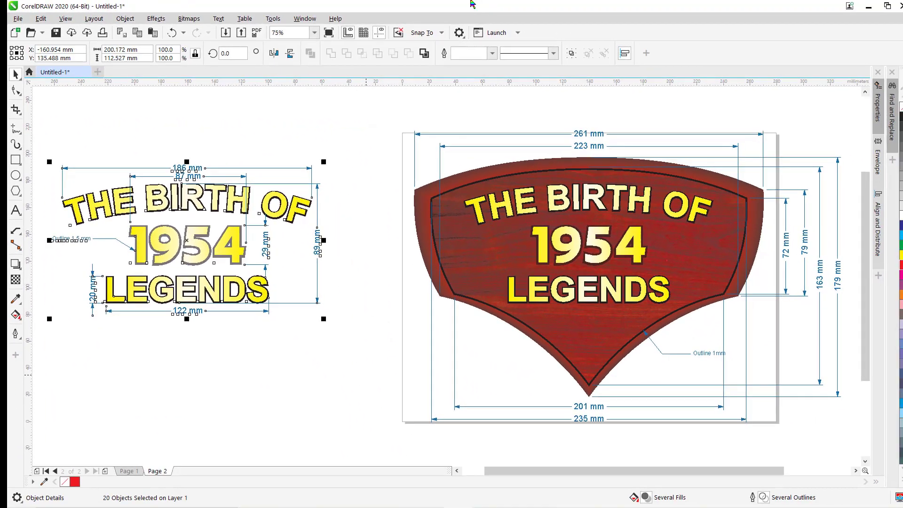
{"action": "left_click", "coordinate": [571, 53]}
{"action": "left_click_drag", "start_coordinate": [388, 104], "coordinate": [792, 394]}
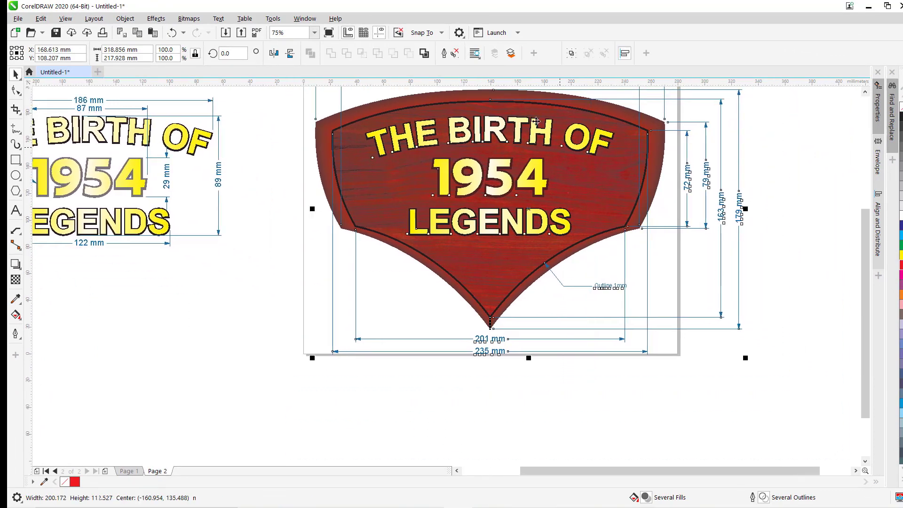
{"action": "key", "text": "ctrl+g"}
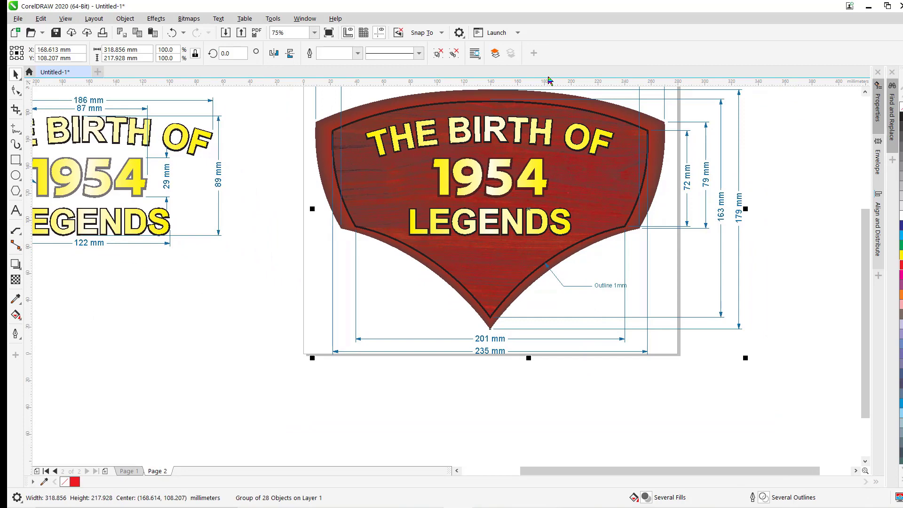
{"action": "left_click", "coordinate": [317, 117]}
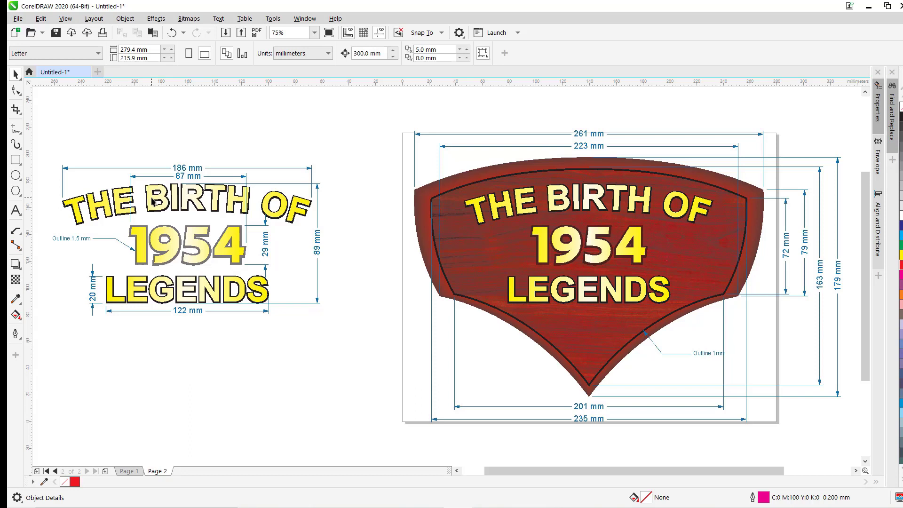
Start an export of the dimensioned lettering group with the file name test
{"action": "left_click_drag", "start_coordinate": [50, 134], "coordinate": [354, 374]}
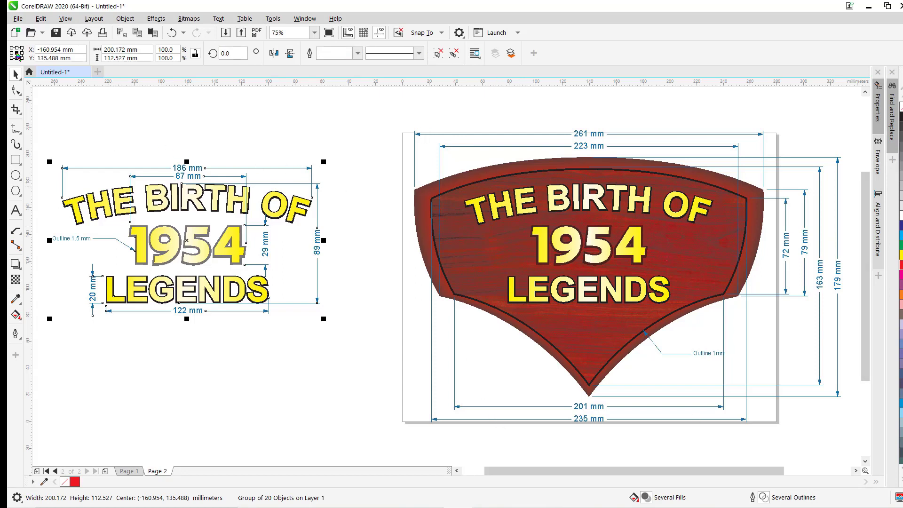
{"action": "left_click", "coordinate": [17, 20]}
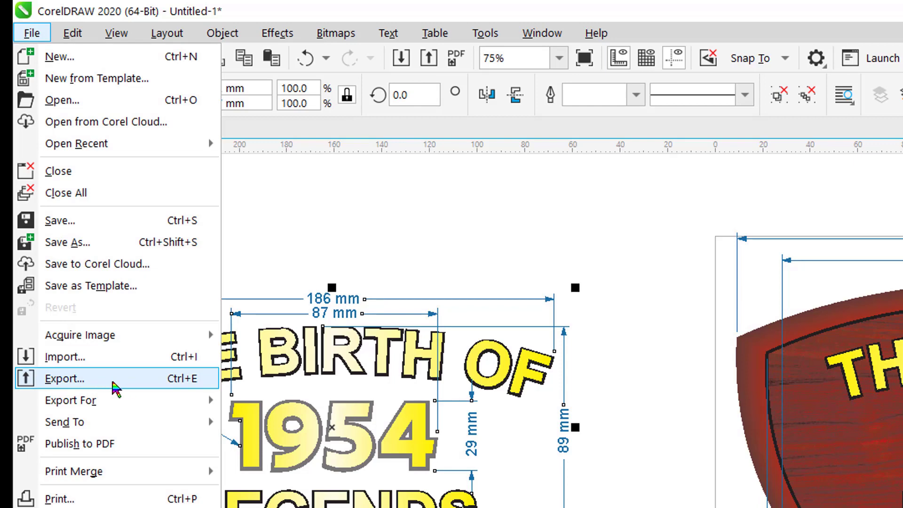
{"action": "mouse_move", "coordinate": [112, 409]}
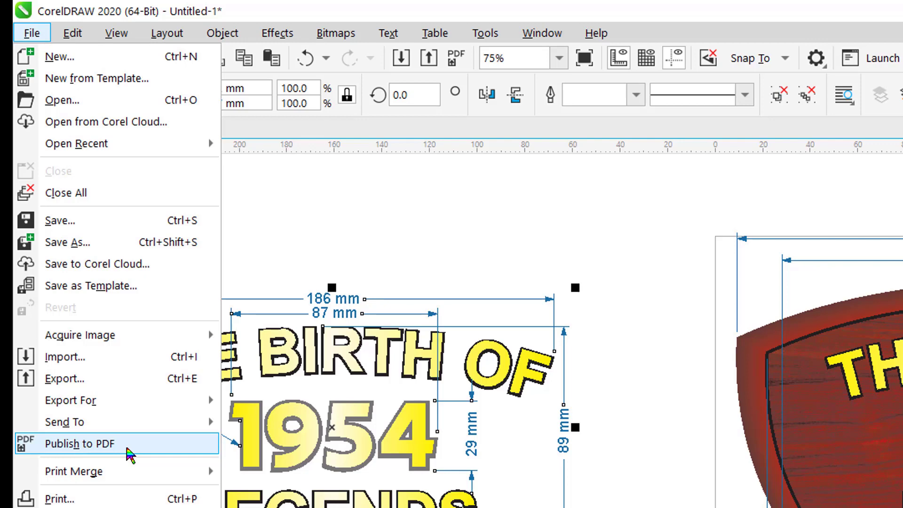
{"action": "mouse_move", "coordinate": [138, 405]}
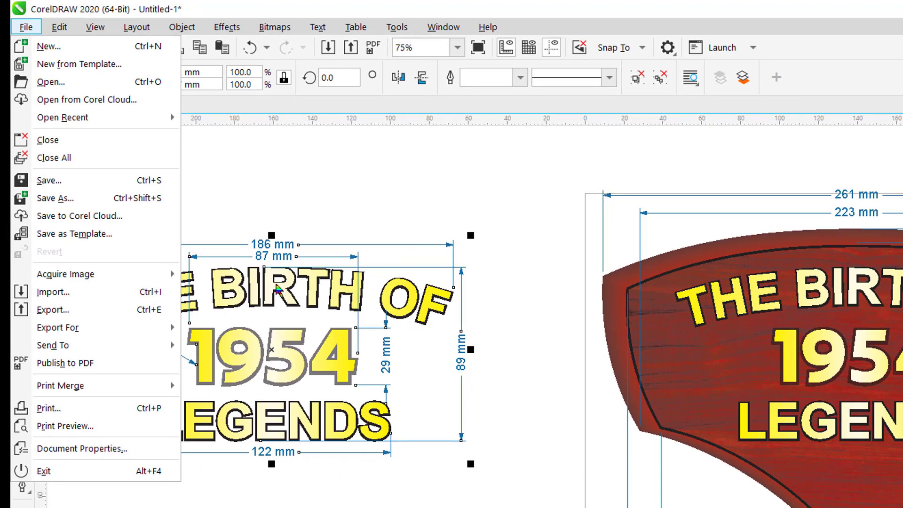
{"action": "left_click", "coordinate": [53, 311]}
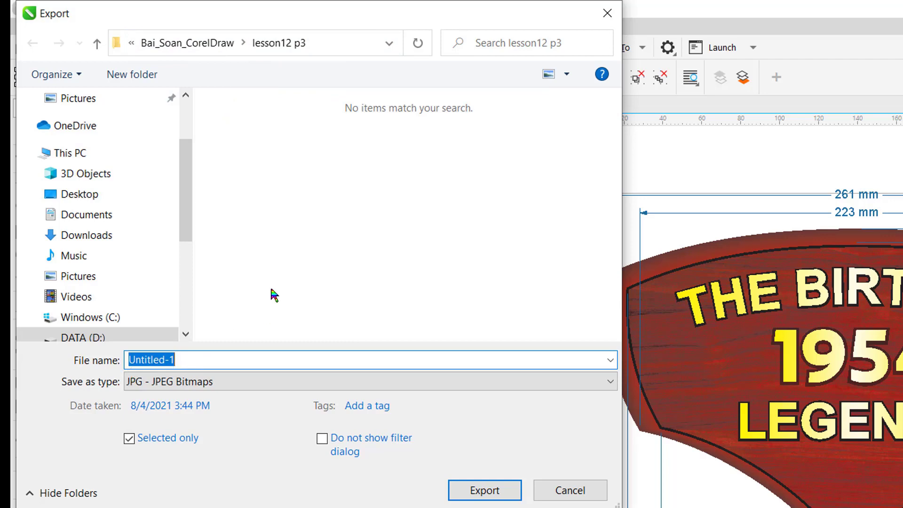
{"action": "type", "text": "test"}
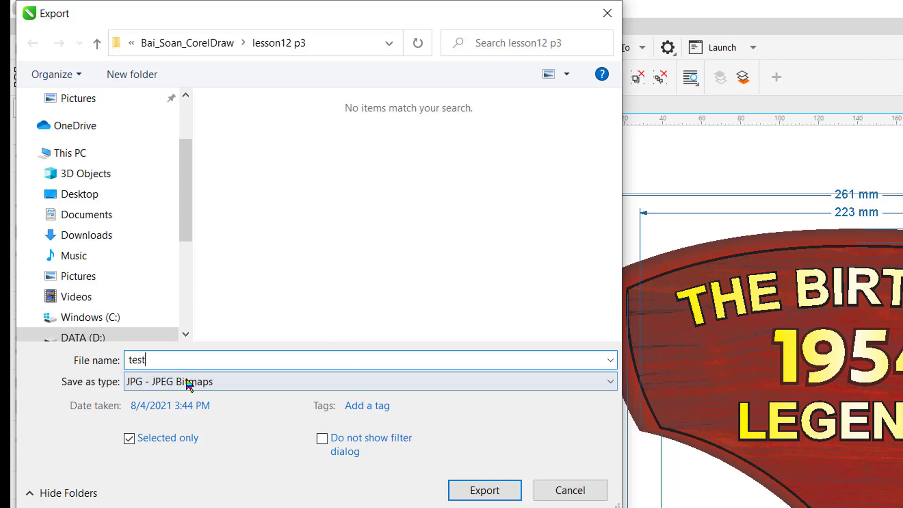
Look through the available export formats, keep JPG - JPEG Bitmaps as the file type, and proceed to the JPEG export settings
{"action": "left_click", "coordinate": [614, 384]}
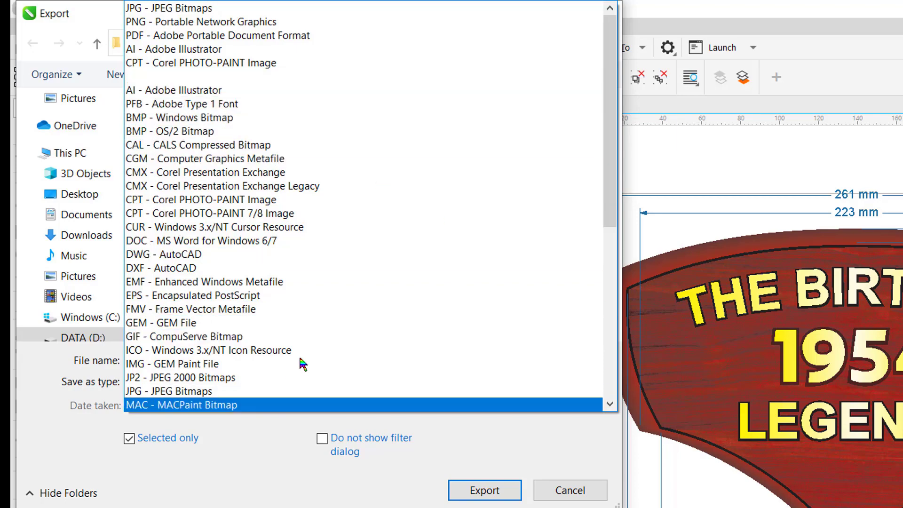
{"action": "scroll", "coordinate": [307, 308], "scroll_direction": "down", "scroll_amount": 8}
{"action": "scroll", "coordinate": [263, 336], "scroll_direction": "up", "scroll_amount": 2}
{"action": "scroll", "coordinate": [239, 340], "scroll_direction": "up", "scroll_amount": 6}
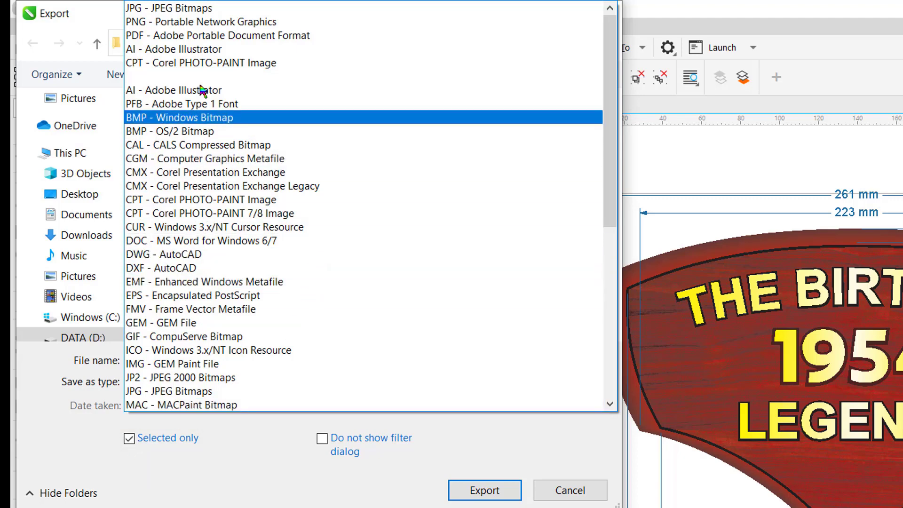
{"action": "left_click", "coordinate": [194, 10]}
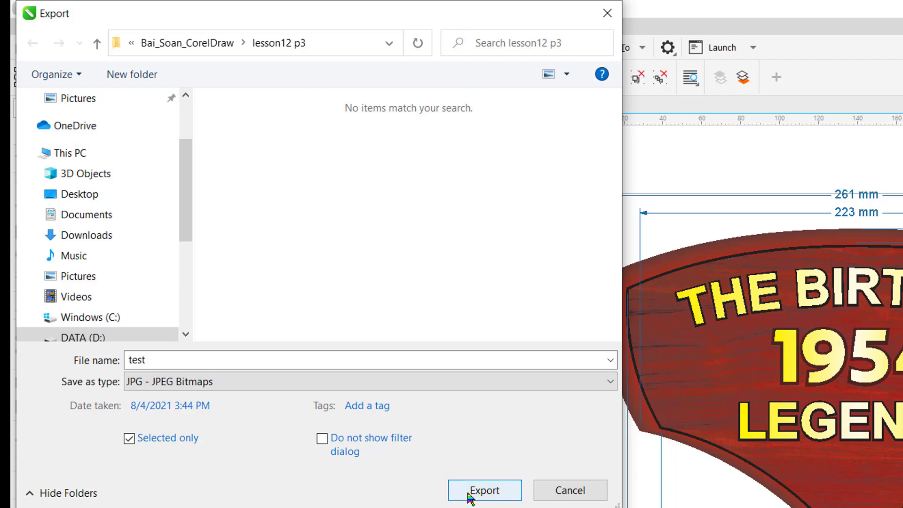
{"action": "left_click", "coordinate": [485, 490]}
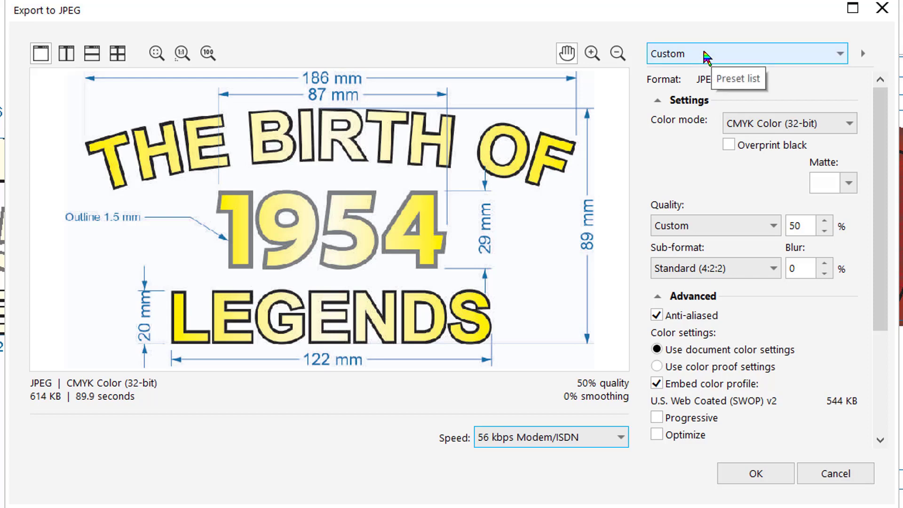
Keep the Custom preset and the CMYK Color (32-bit) mode, and set the JPEG quality to Medium
{"action": "left_click", "coordinate": [838, 54]}
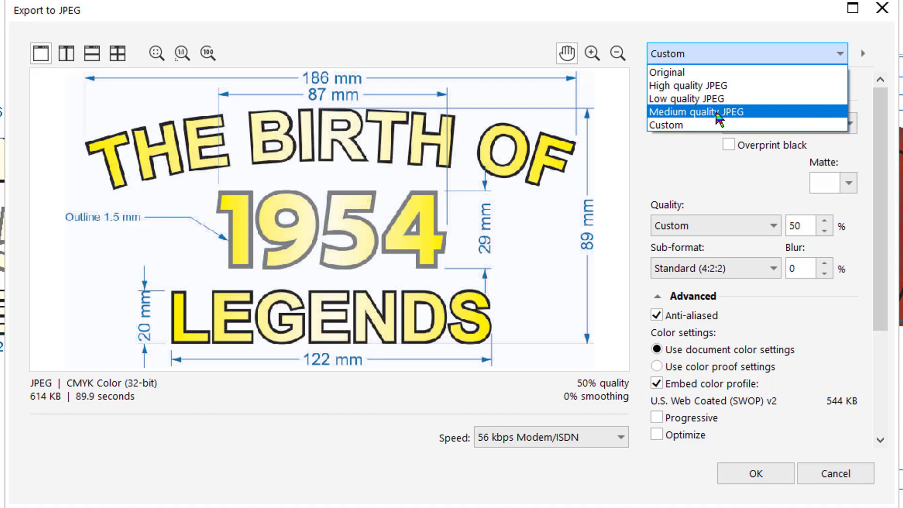
{"action": "left_click", "coordinate": [728, 56]}
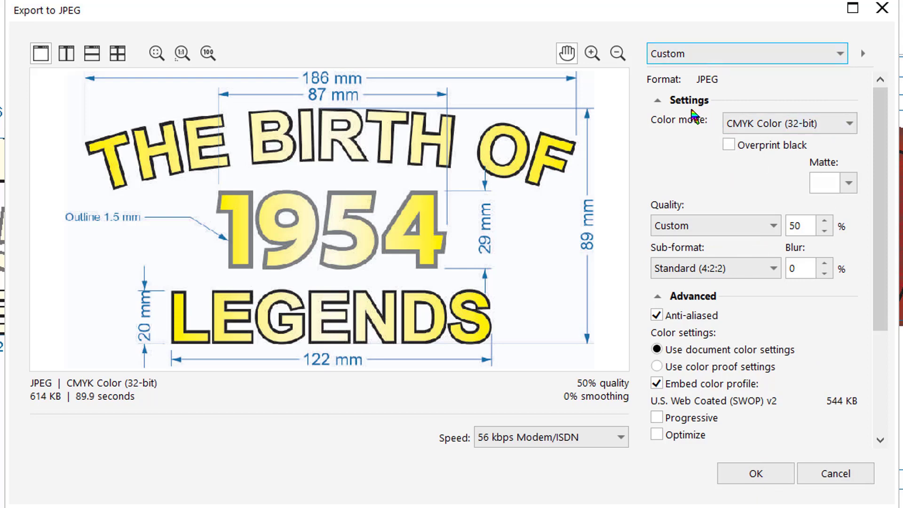
{"action": "left_click", "coordinate": [850, 124]}
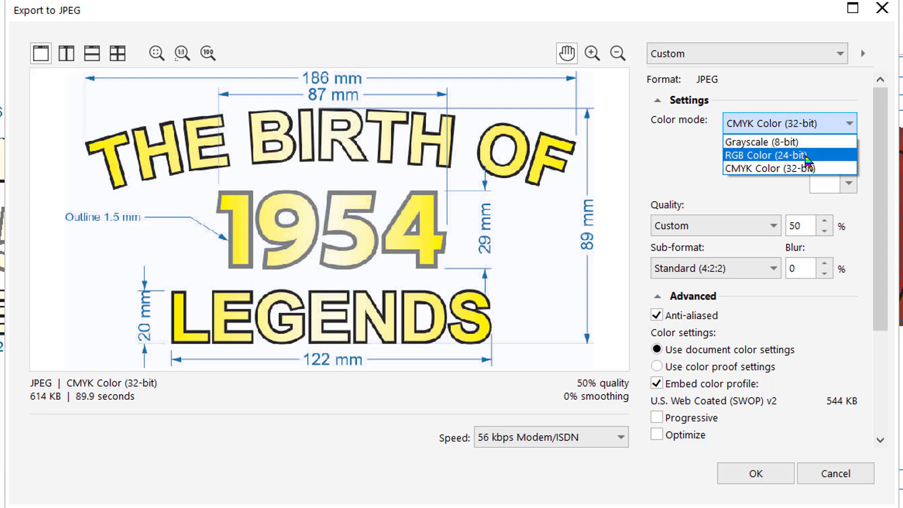
{"action": "left_click", "coordinate": [790, 167]}
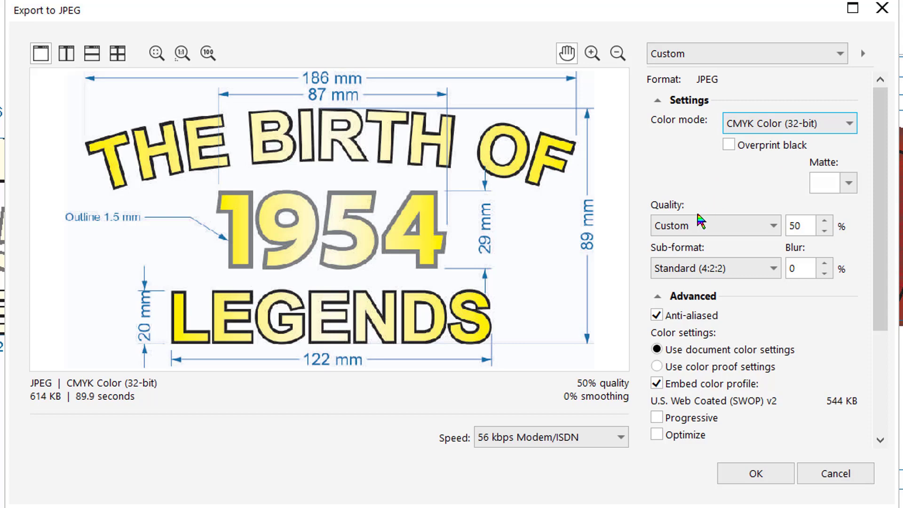
{"action": "left_click", "coordinate": [773, 229]}
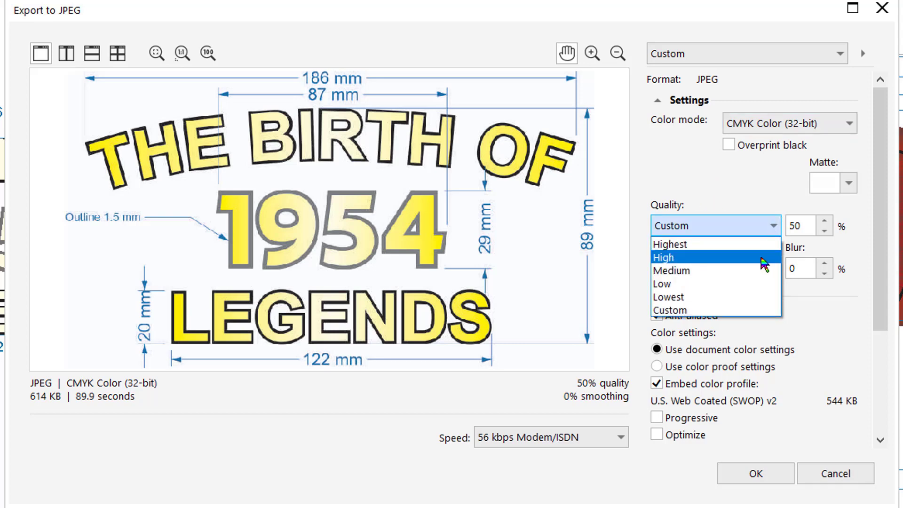
{"action": "left_click", "coordinate": [716, 270]}
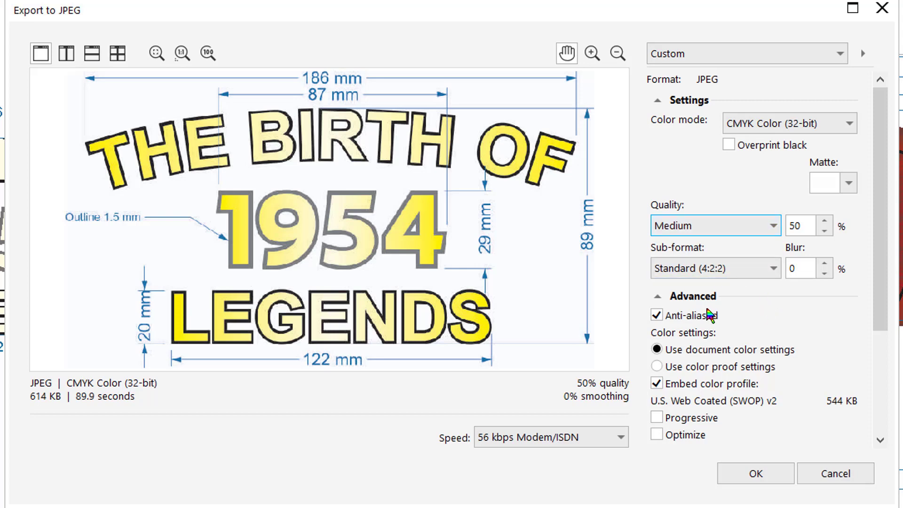
Scale the exported image's width and height to 70% with the aspect ratio maintained
{"action": "left_click_drag", "start_coordinate": [881, 272], "coordinate": [881, 360]}
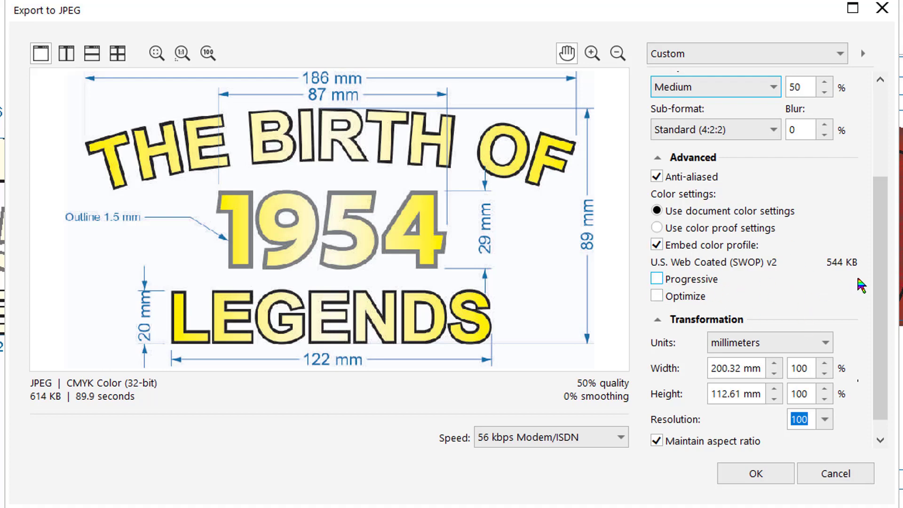
{"action": "scroll", "coordinate": [883, 285], "scroll_direction": "down", "scroll_amount": 1}
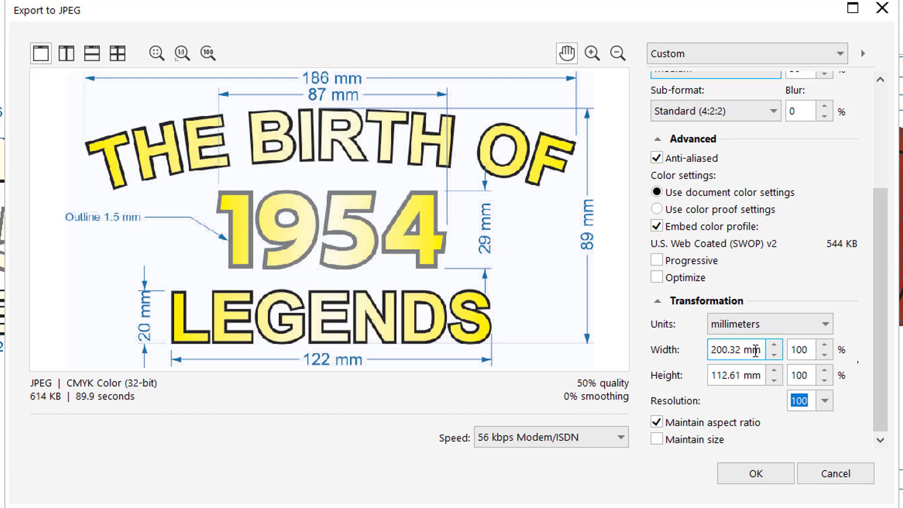
{"action": "left_click", "coordinate": [802, 351]}
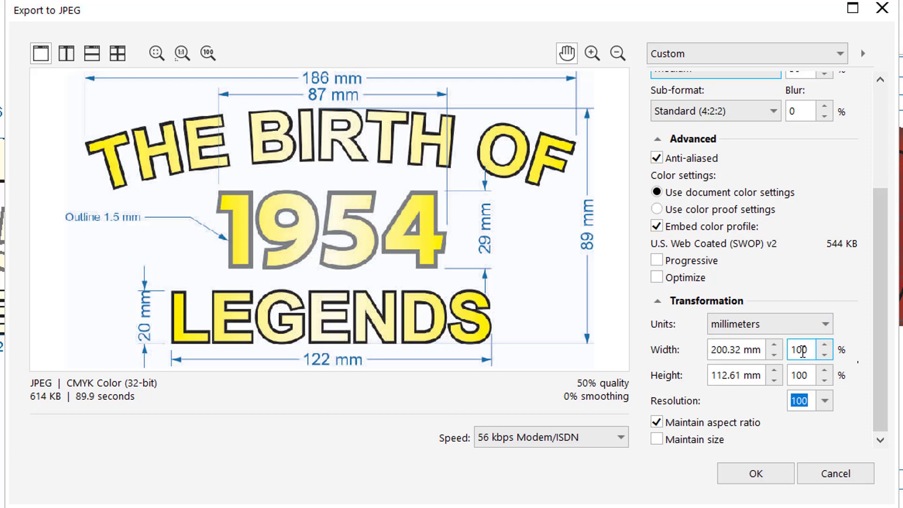
{"action": "double_click", "coordinate": [803, 352]}
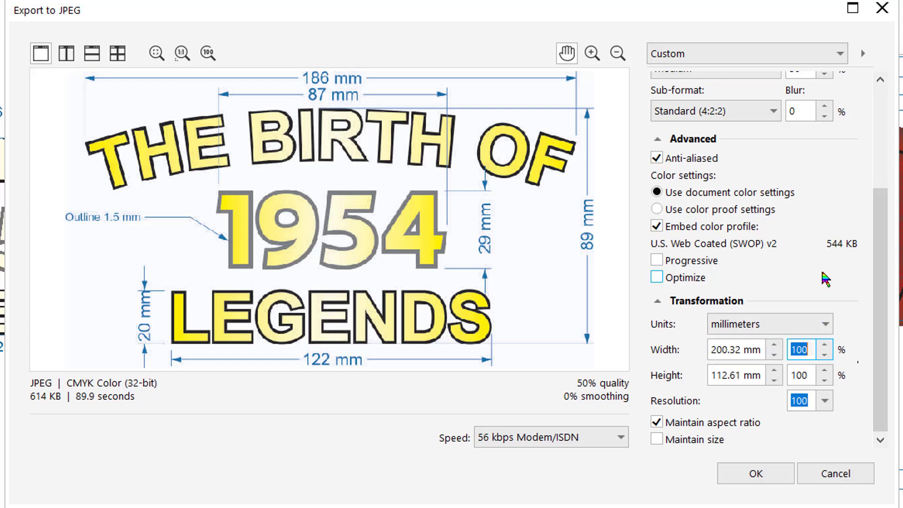
{"action": "type", "text": "7"}
{"action": "type", "text": "0"}
{"action": "left_click", "coordinate": [802, 376]}
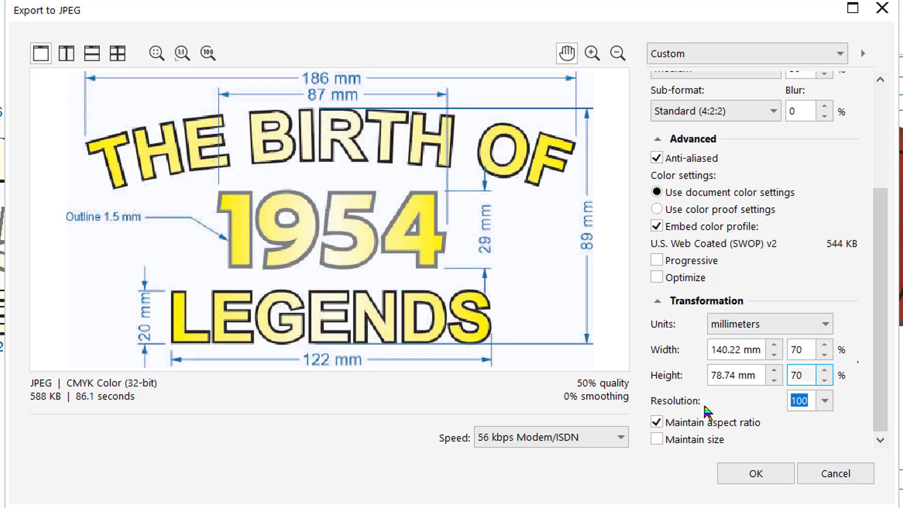
Export the JPEG at a resolution of 100 and deselect the dimensioned lettering group
{"action": "left_click", "coordinate": [825, 401]}
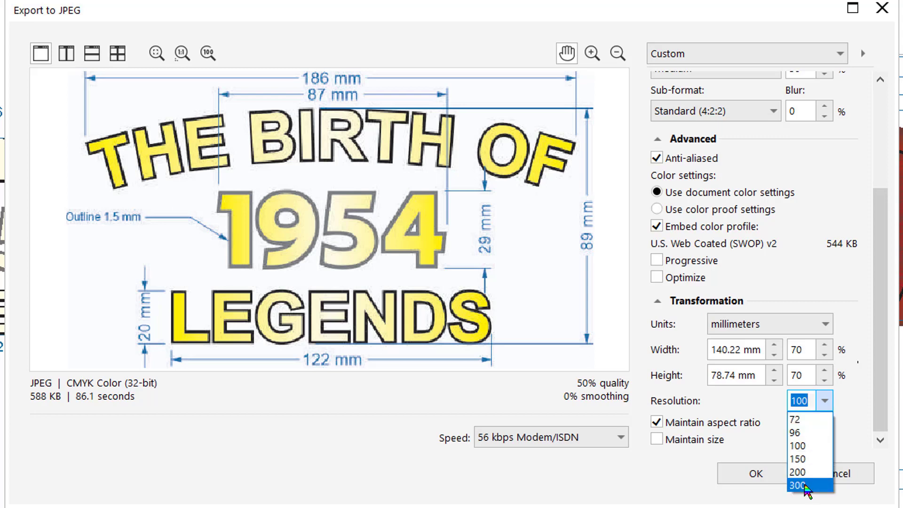
{"action": "left_click", "coordinate": [816, 449]}
{"action": "left_click", "coordinate": [771, 472]}
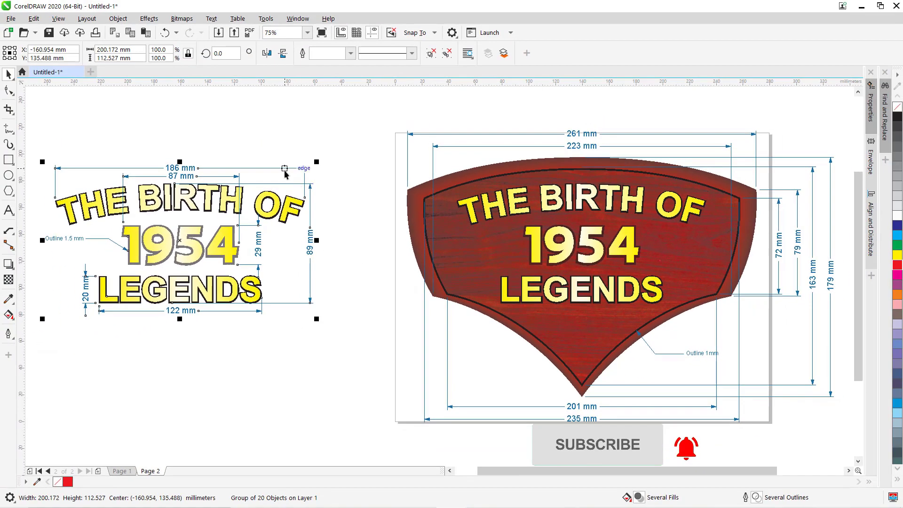
{"action": "left_click", "coordinate": [324, 148]}
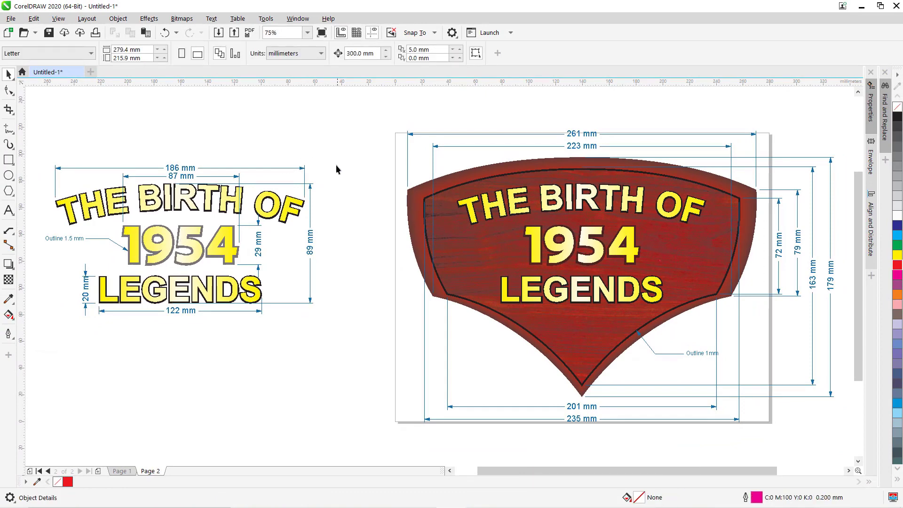